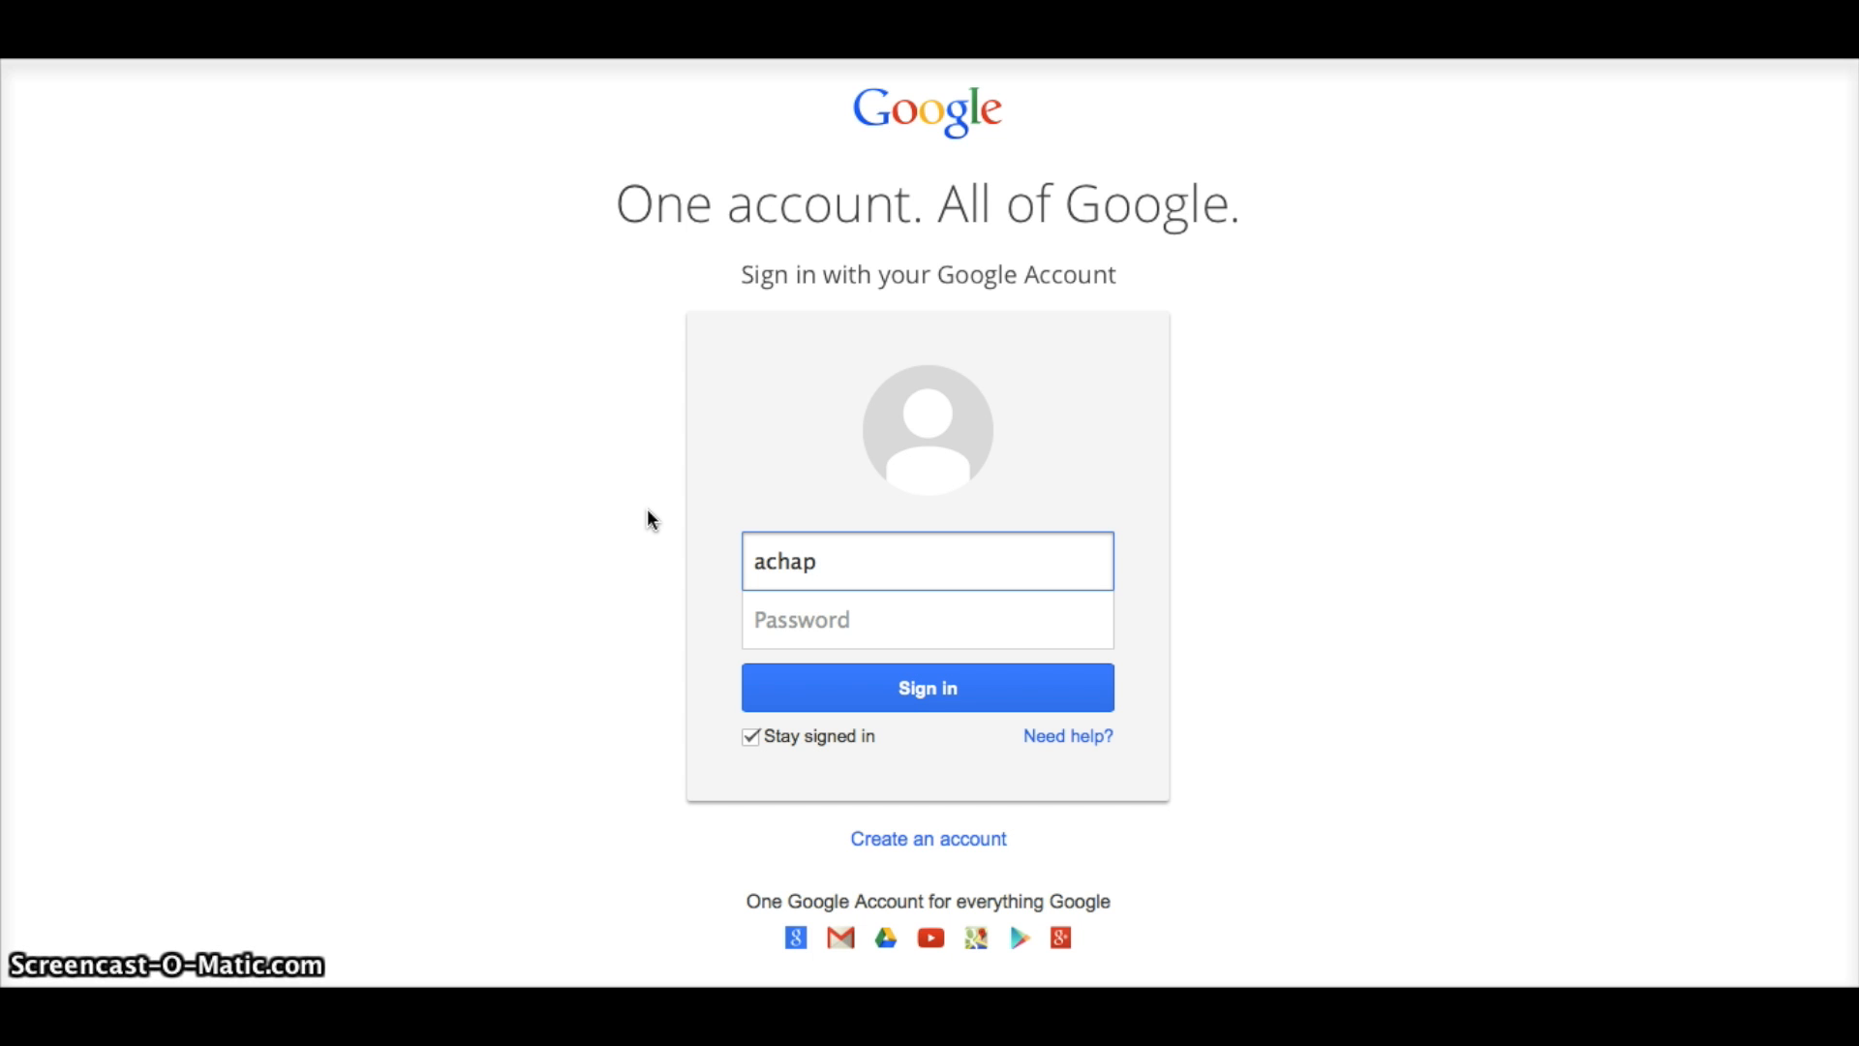
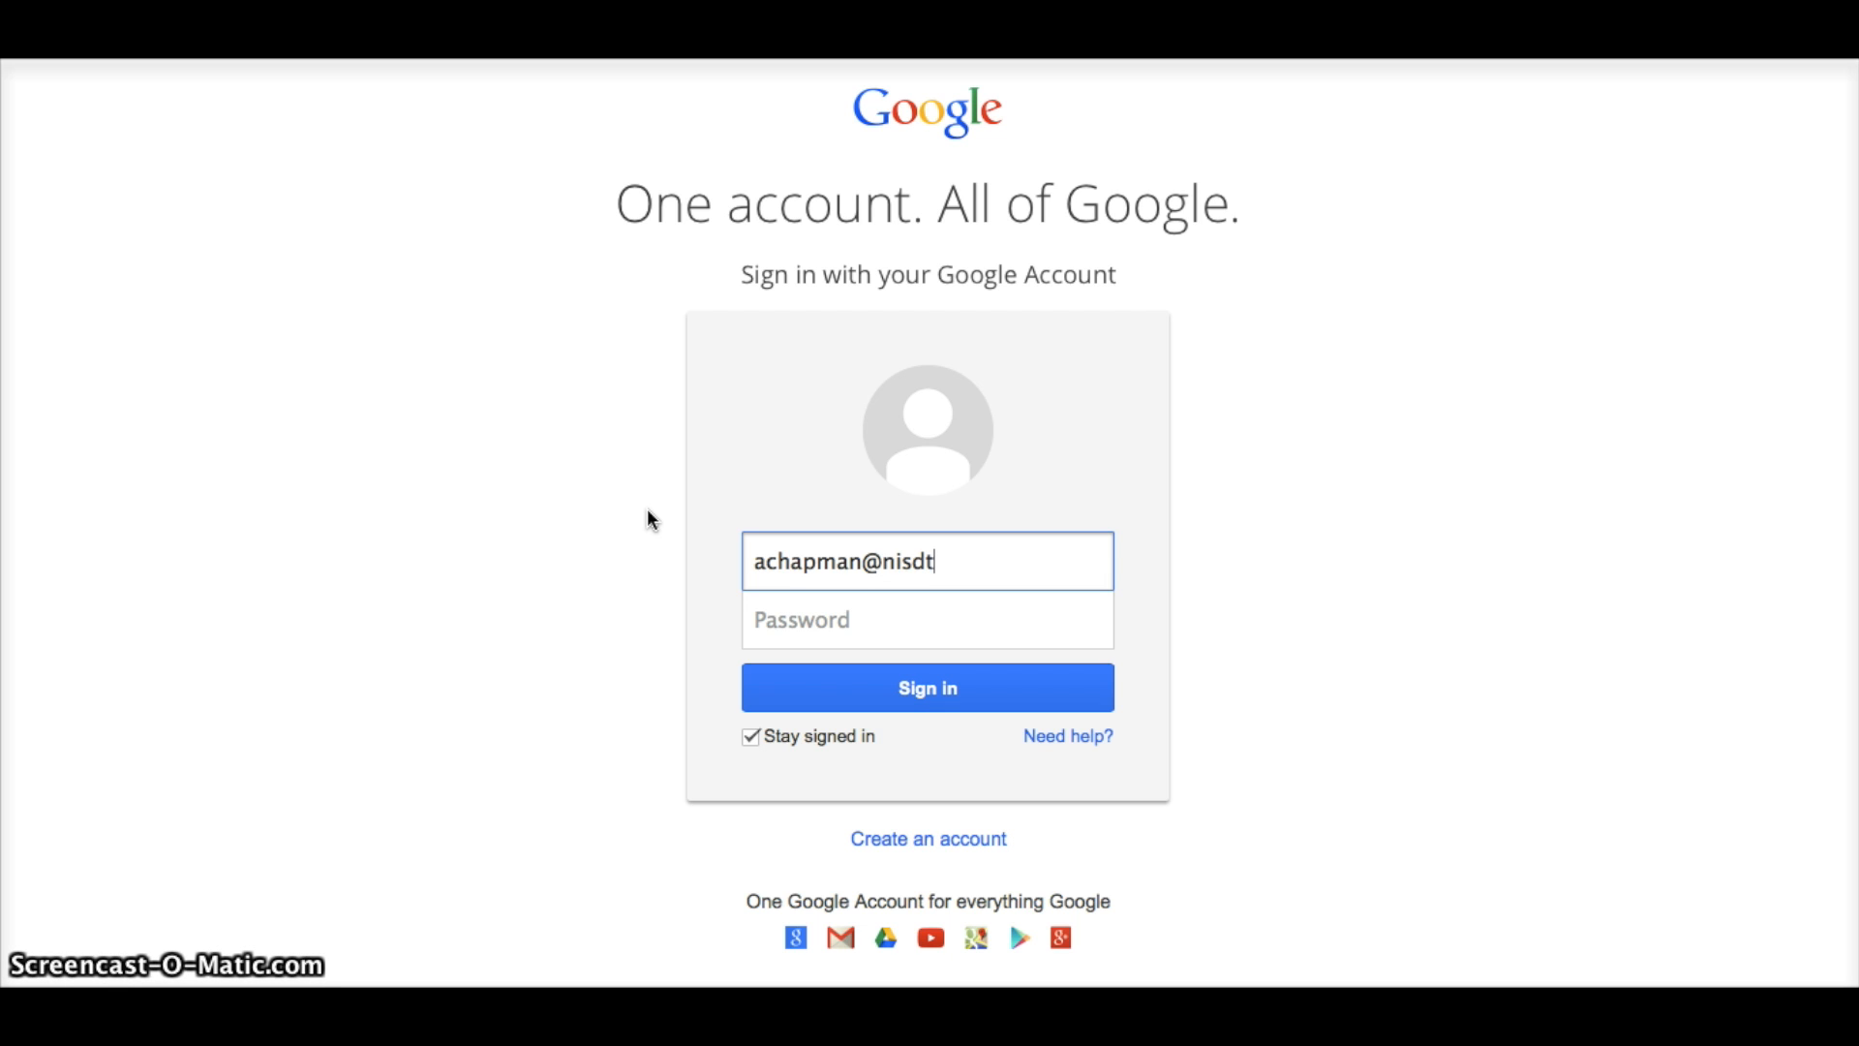
Finish entering the account's e-mail address and continue to the district sign-in.
{"action": "left_click", "coordinate": [997, 625]}
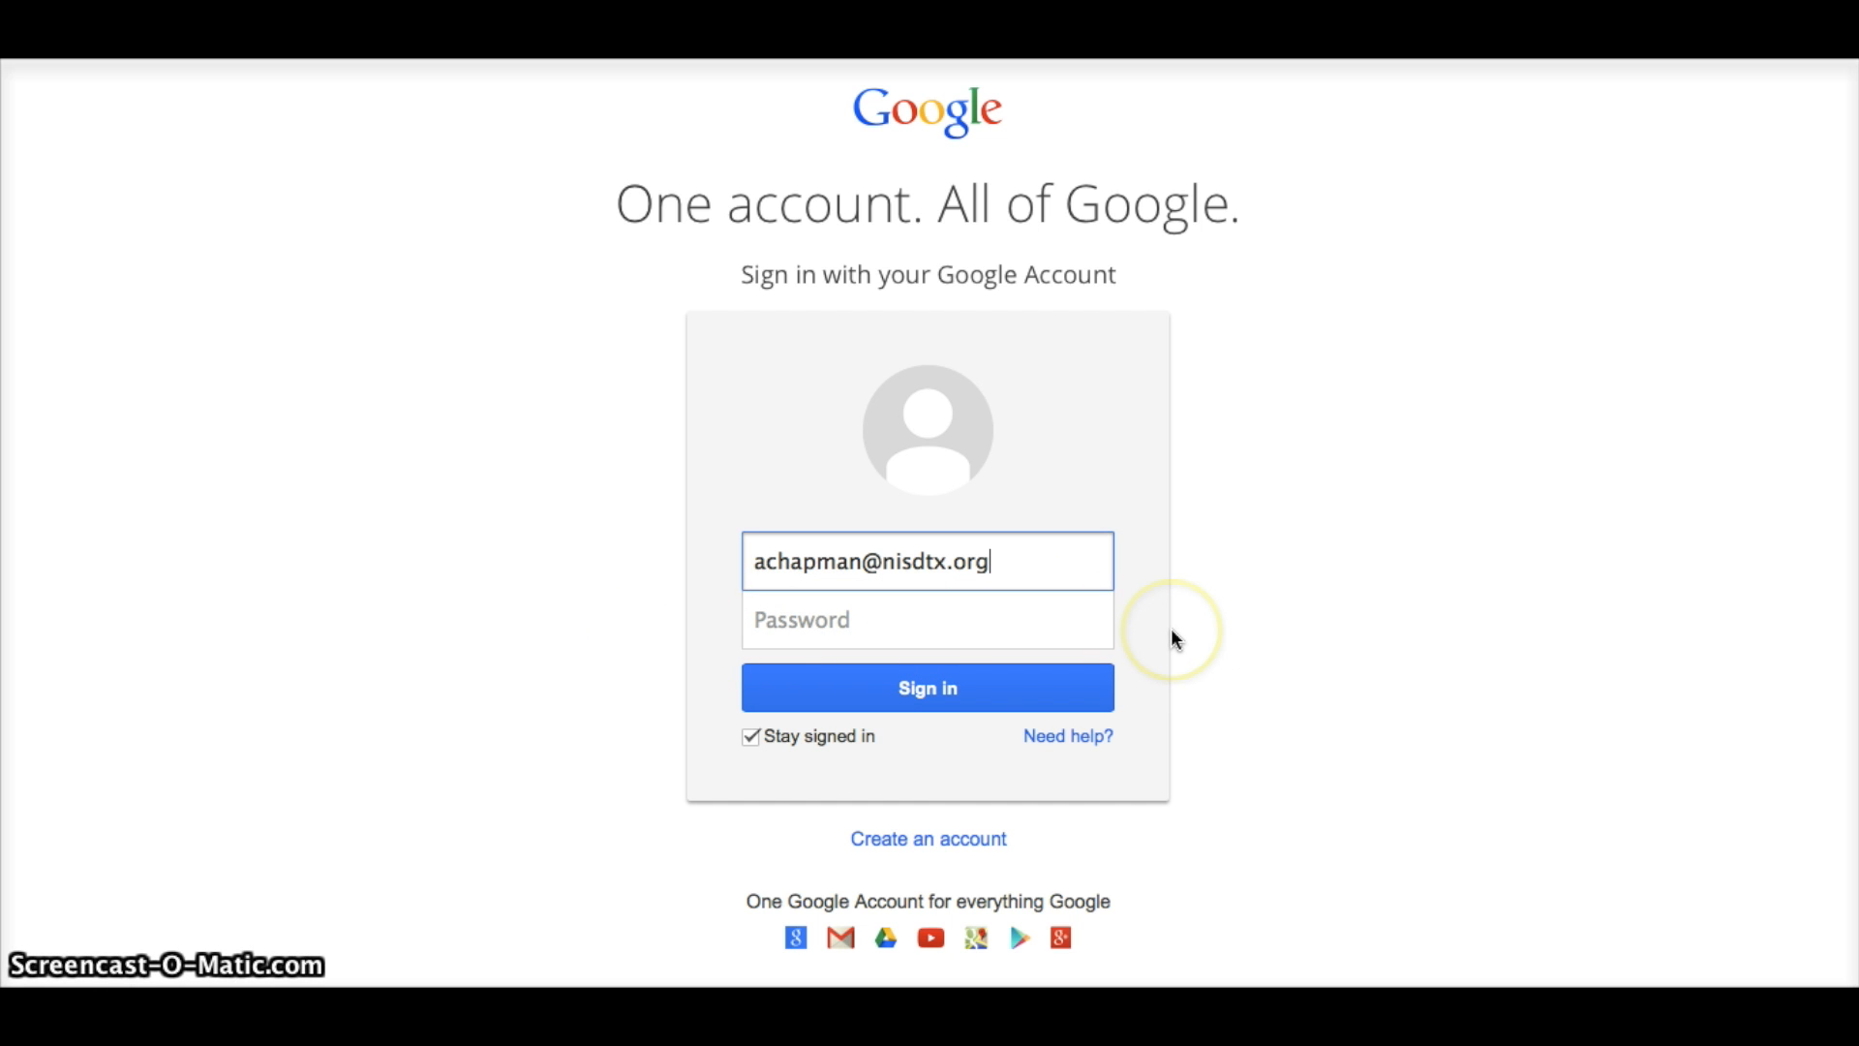
{"action": "left_click", "coordinate": [949, 693]}
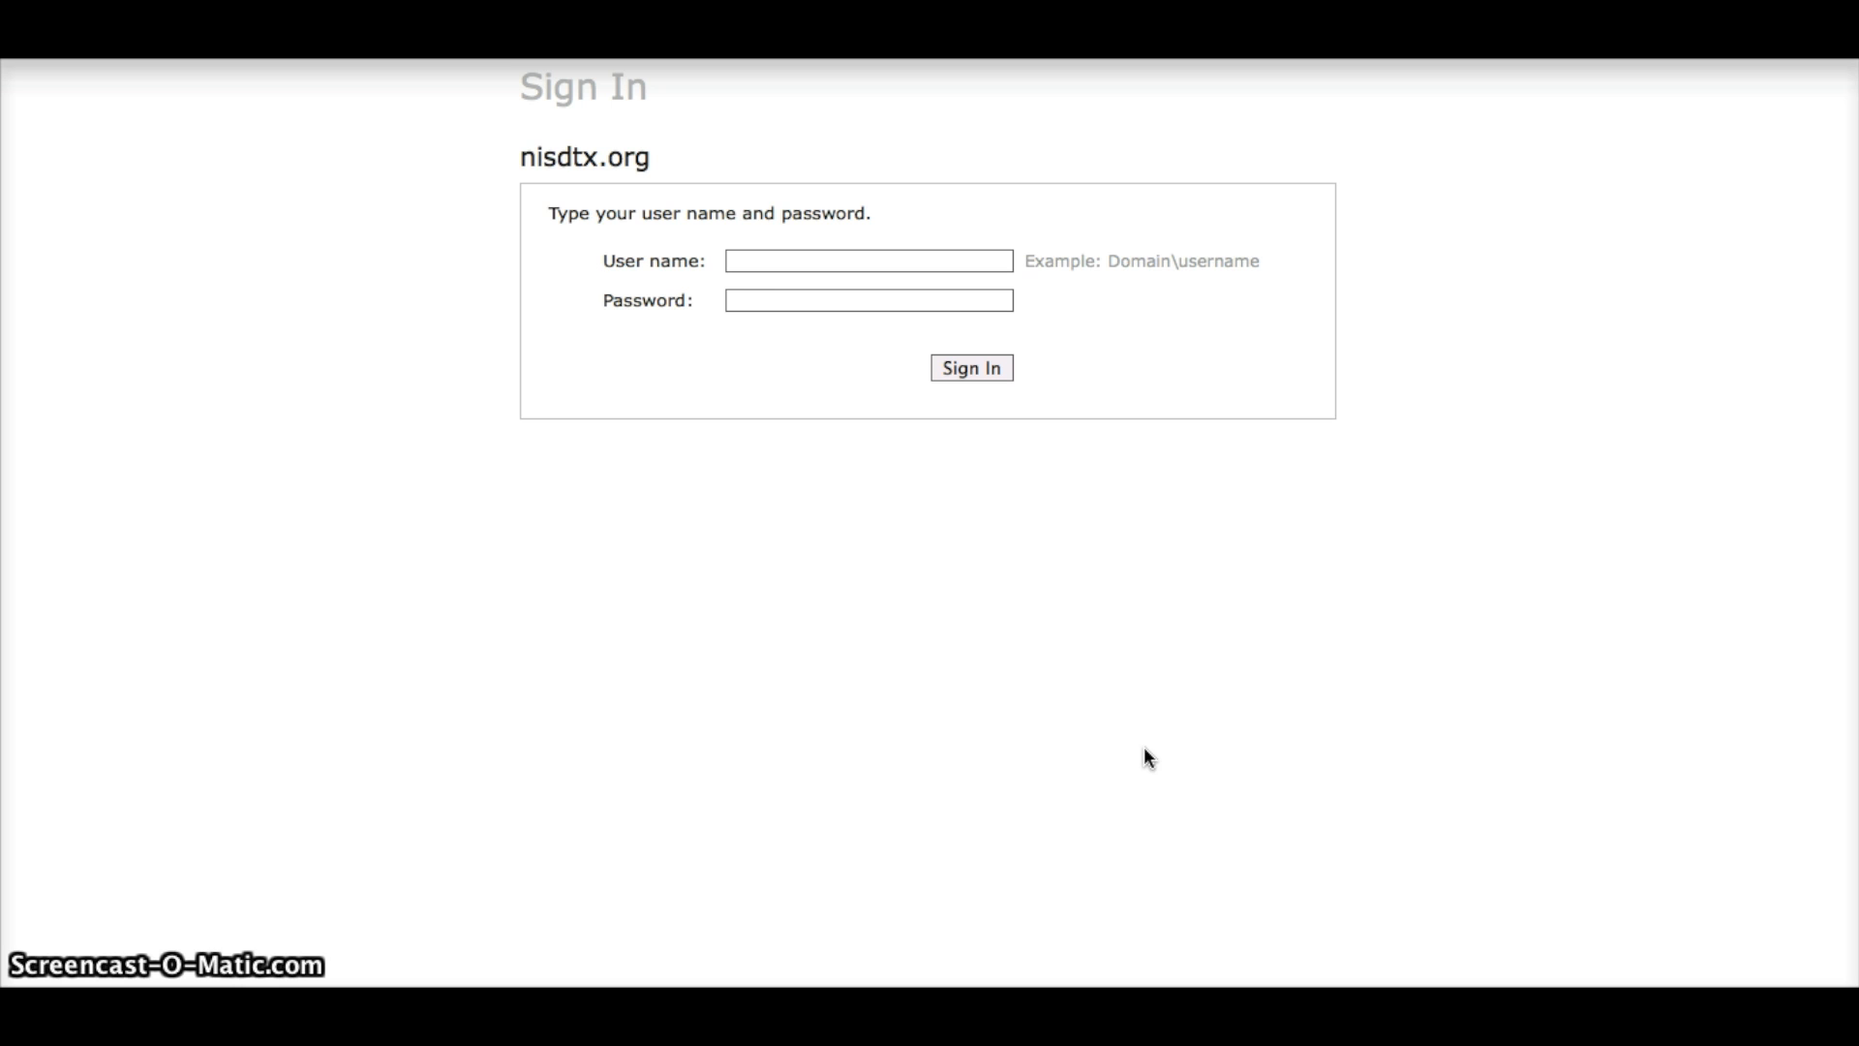
Sign in on the nisdtx.org page with the district user name and password.
{"action": "left_click", "coordinate": [914, 259]}
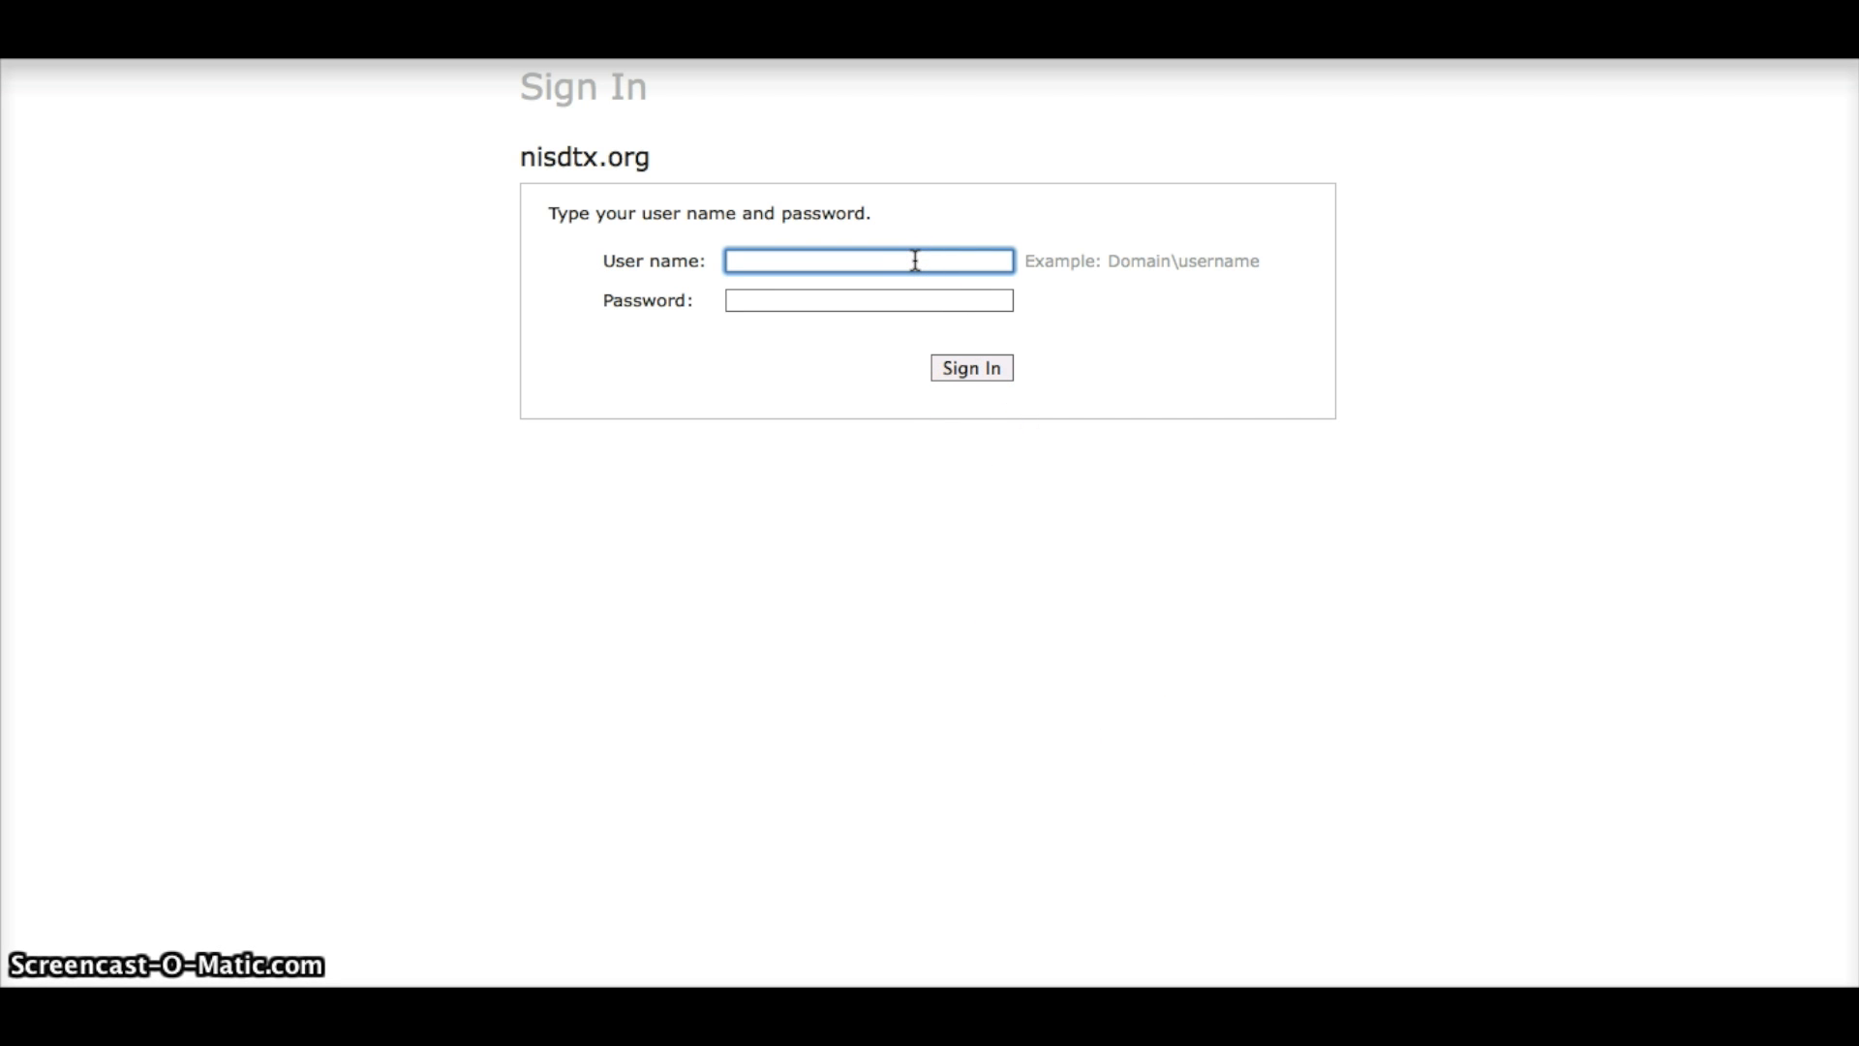
{"action": "key", "text": "Tab"}
{"action": "type", "text": "•••••••••"}
{"action": "left_click", "coordinate": [972, 368]}
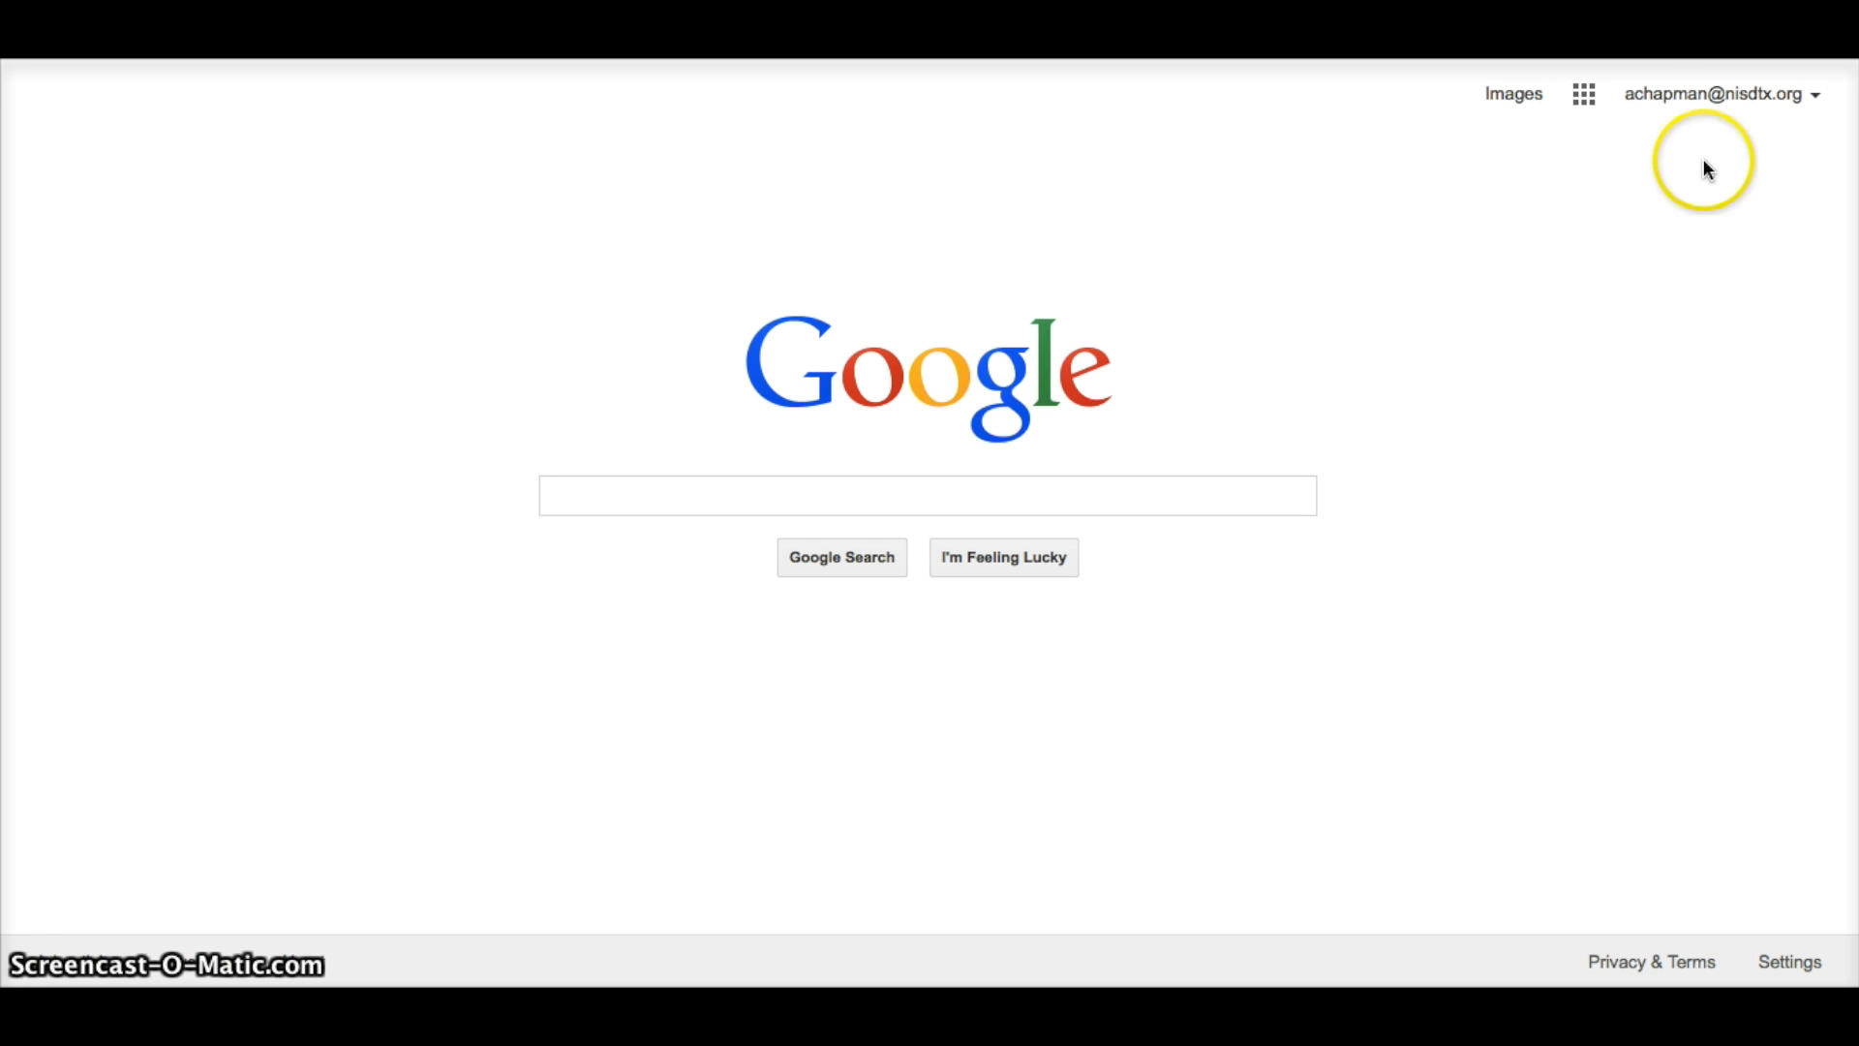
Open Google Sites from the Google apps grid.
{"action": "left_click", "coordinate": [1589, 100]}
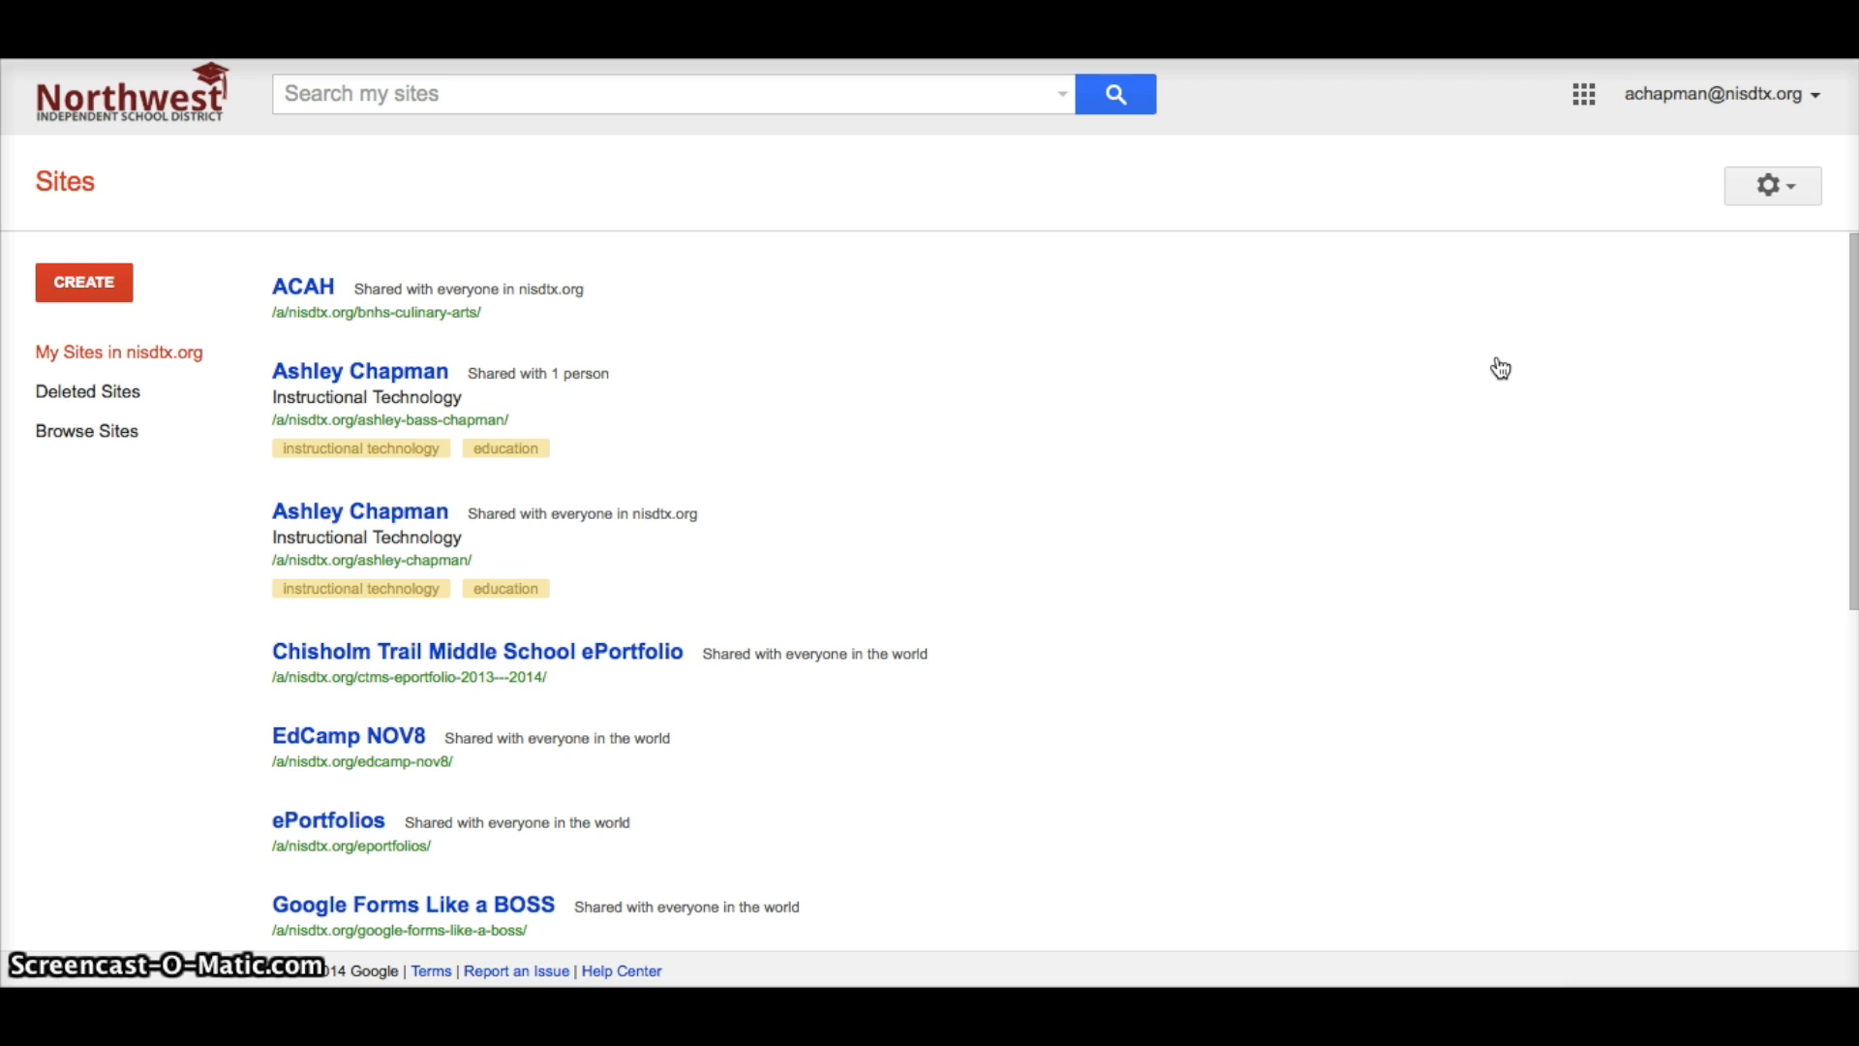
{"action": "left_click", "coordinate": [535, 336]}
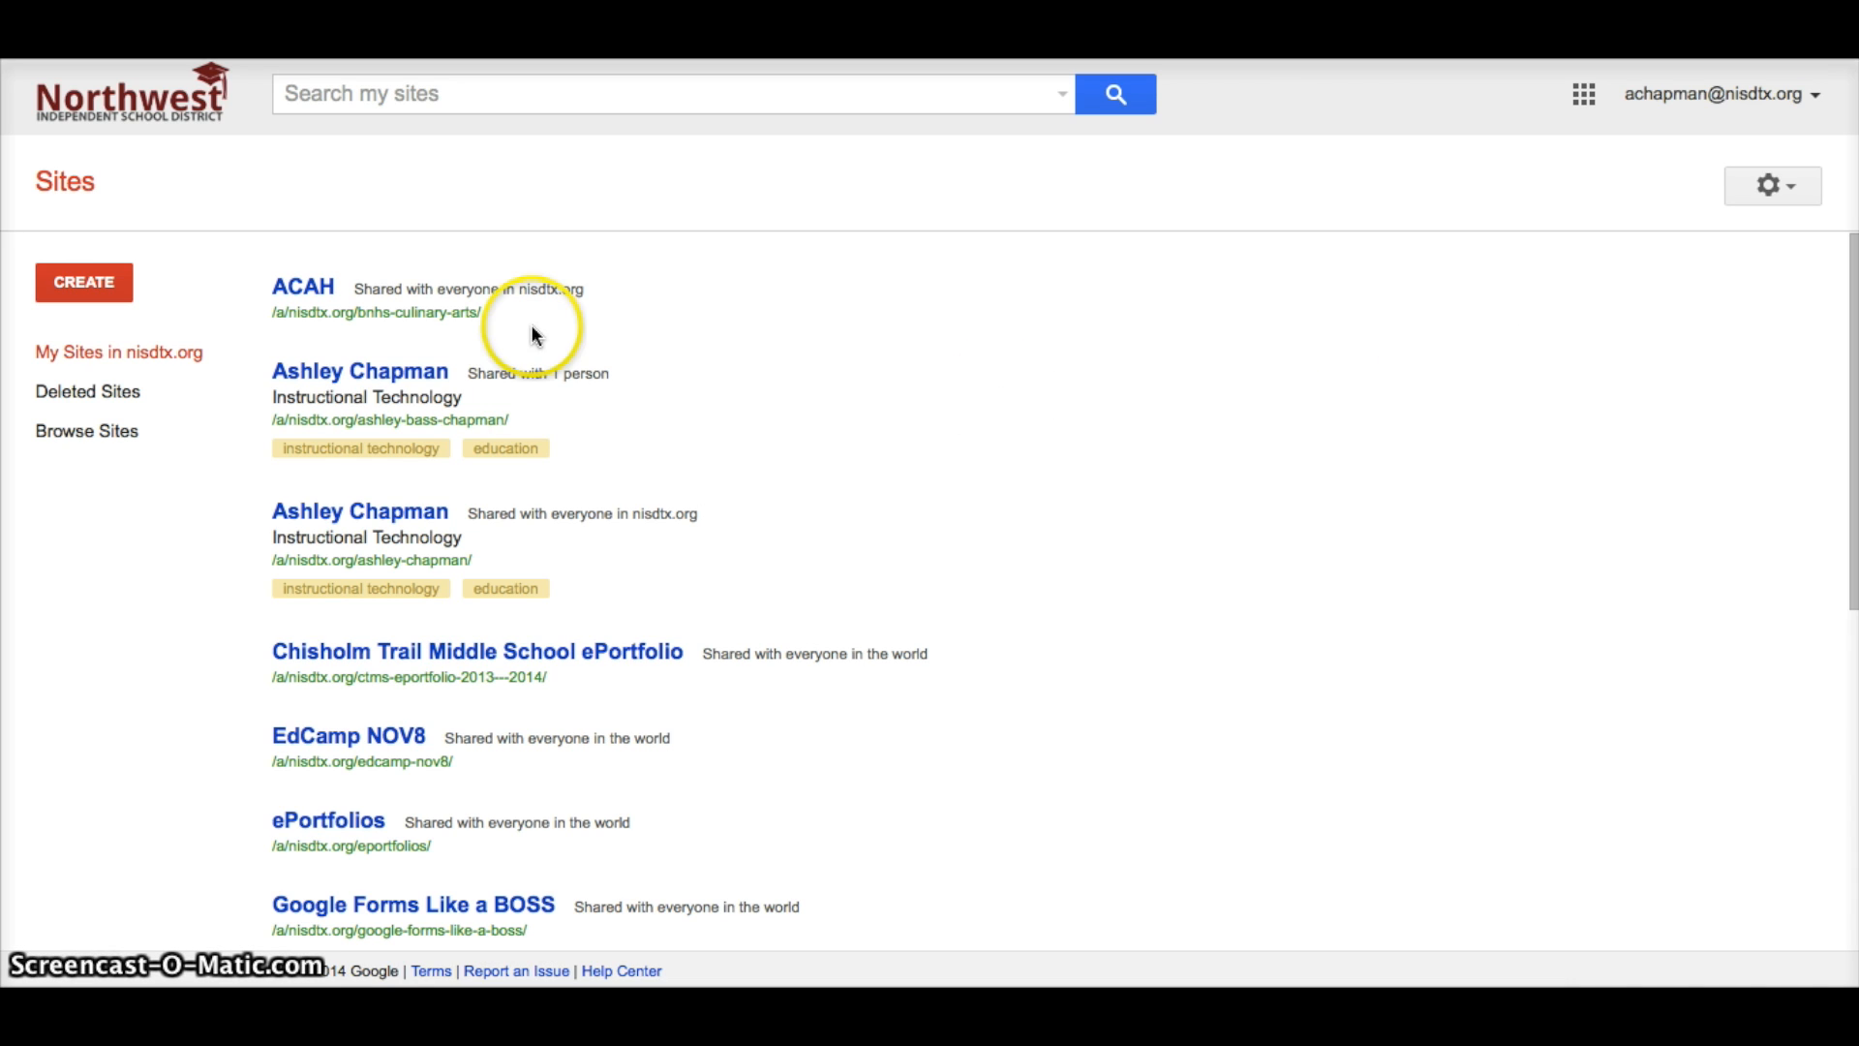
Create a new Blank-template site named firstname.lastname1.
{"action": "left_click", "coordinate": [111, 288]}
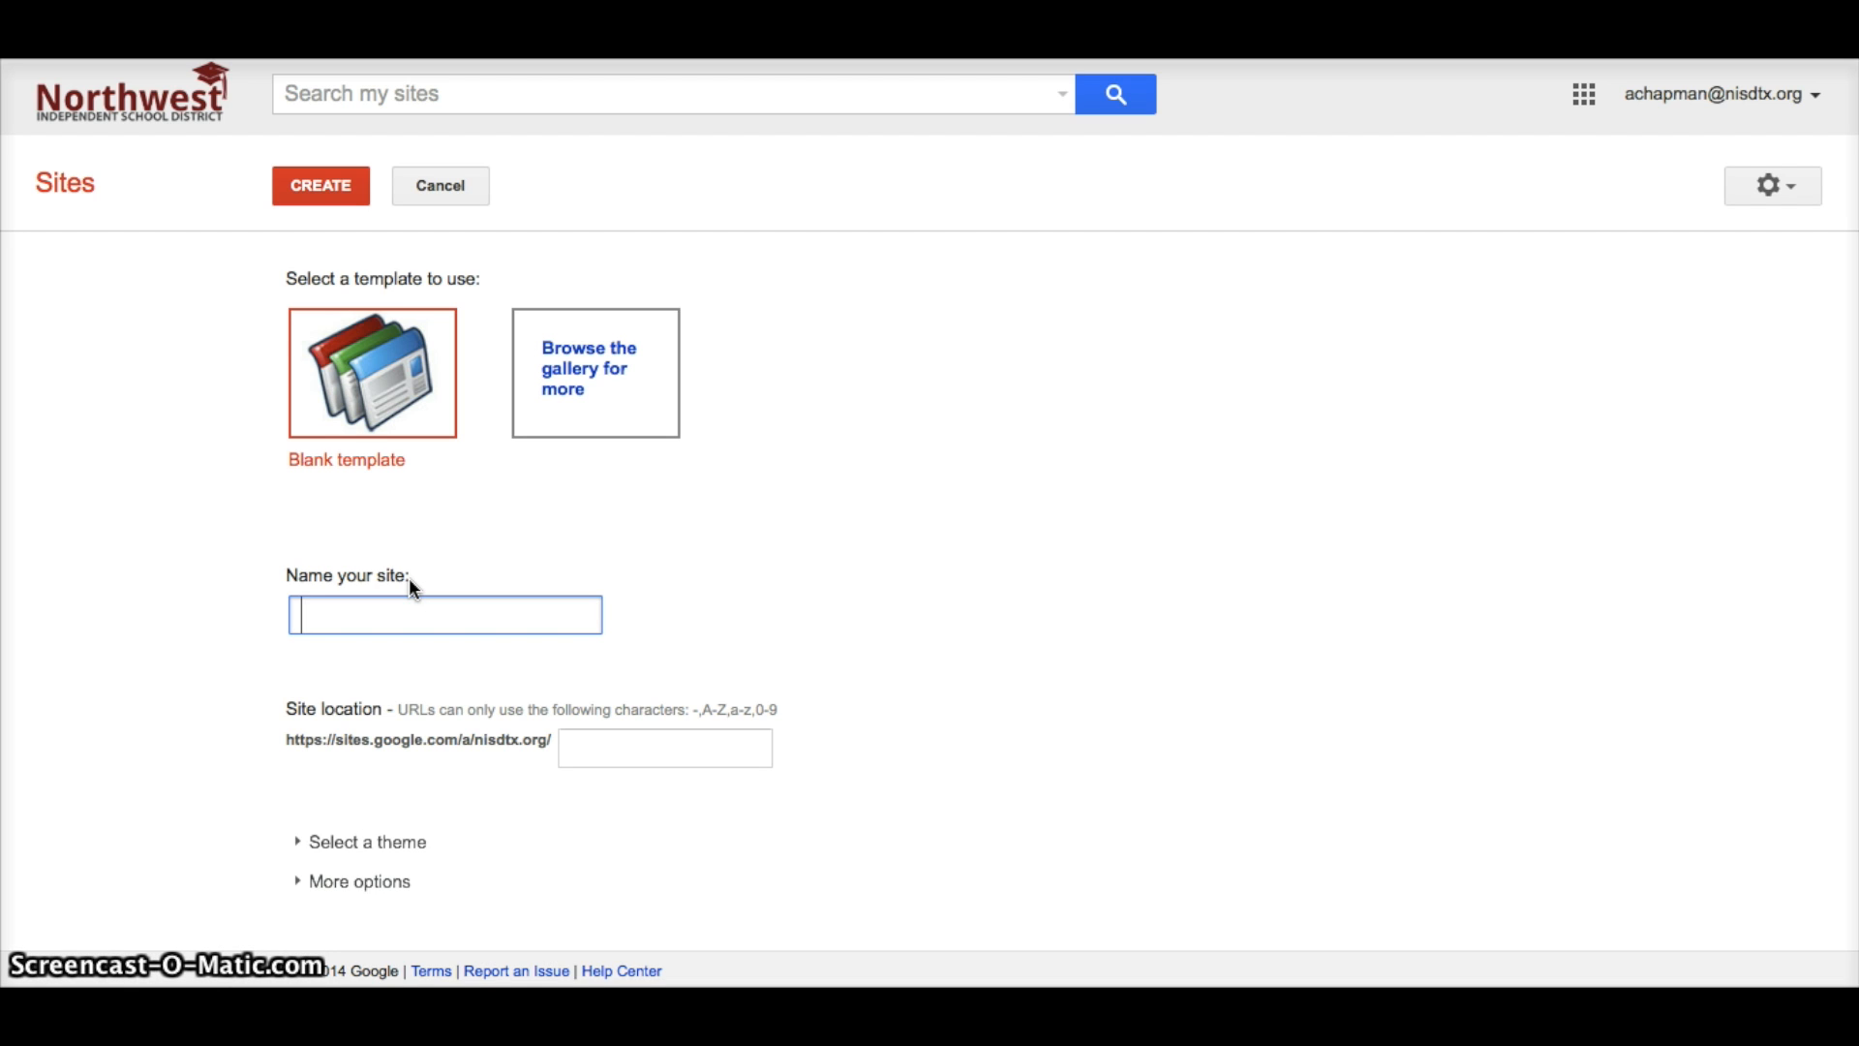
{"action": "type", "text": "firstname.last"}
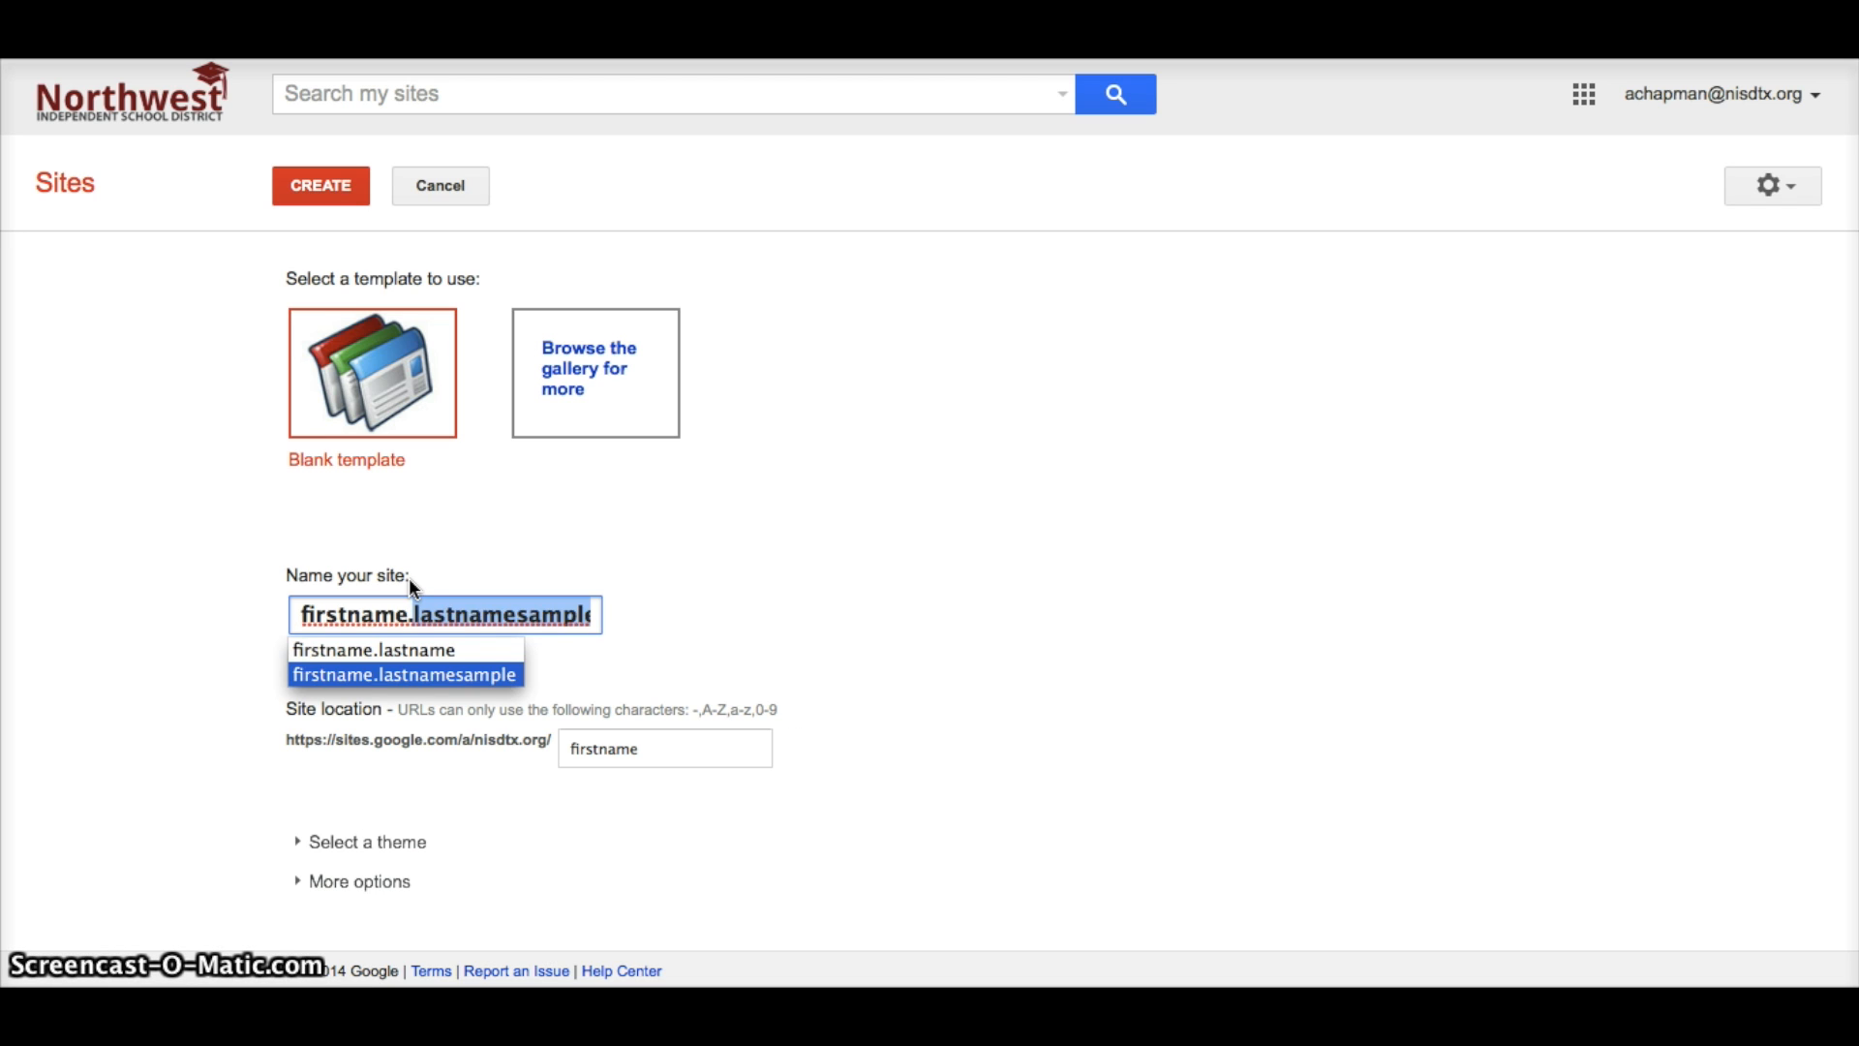
{"action": "type", "text": "na"}
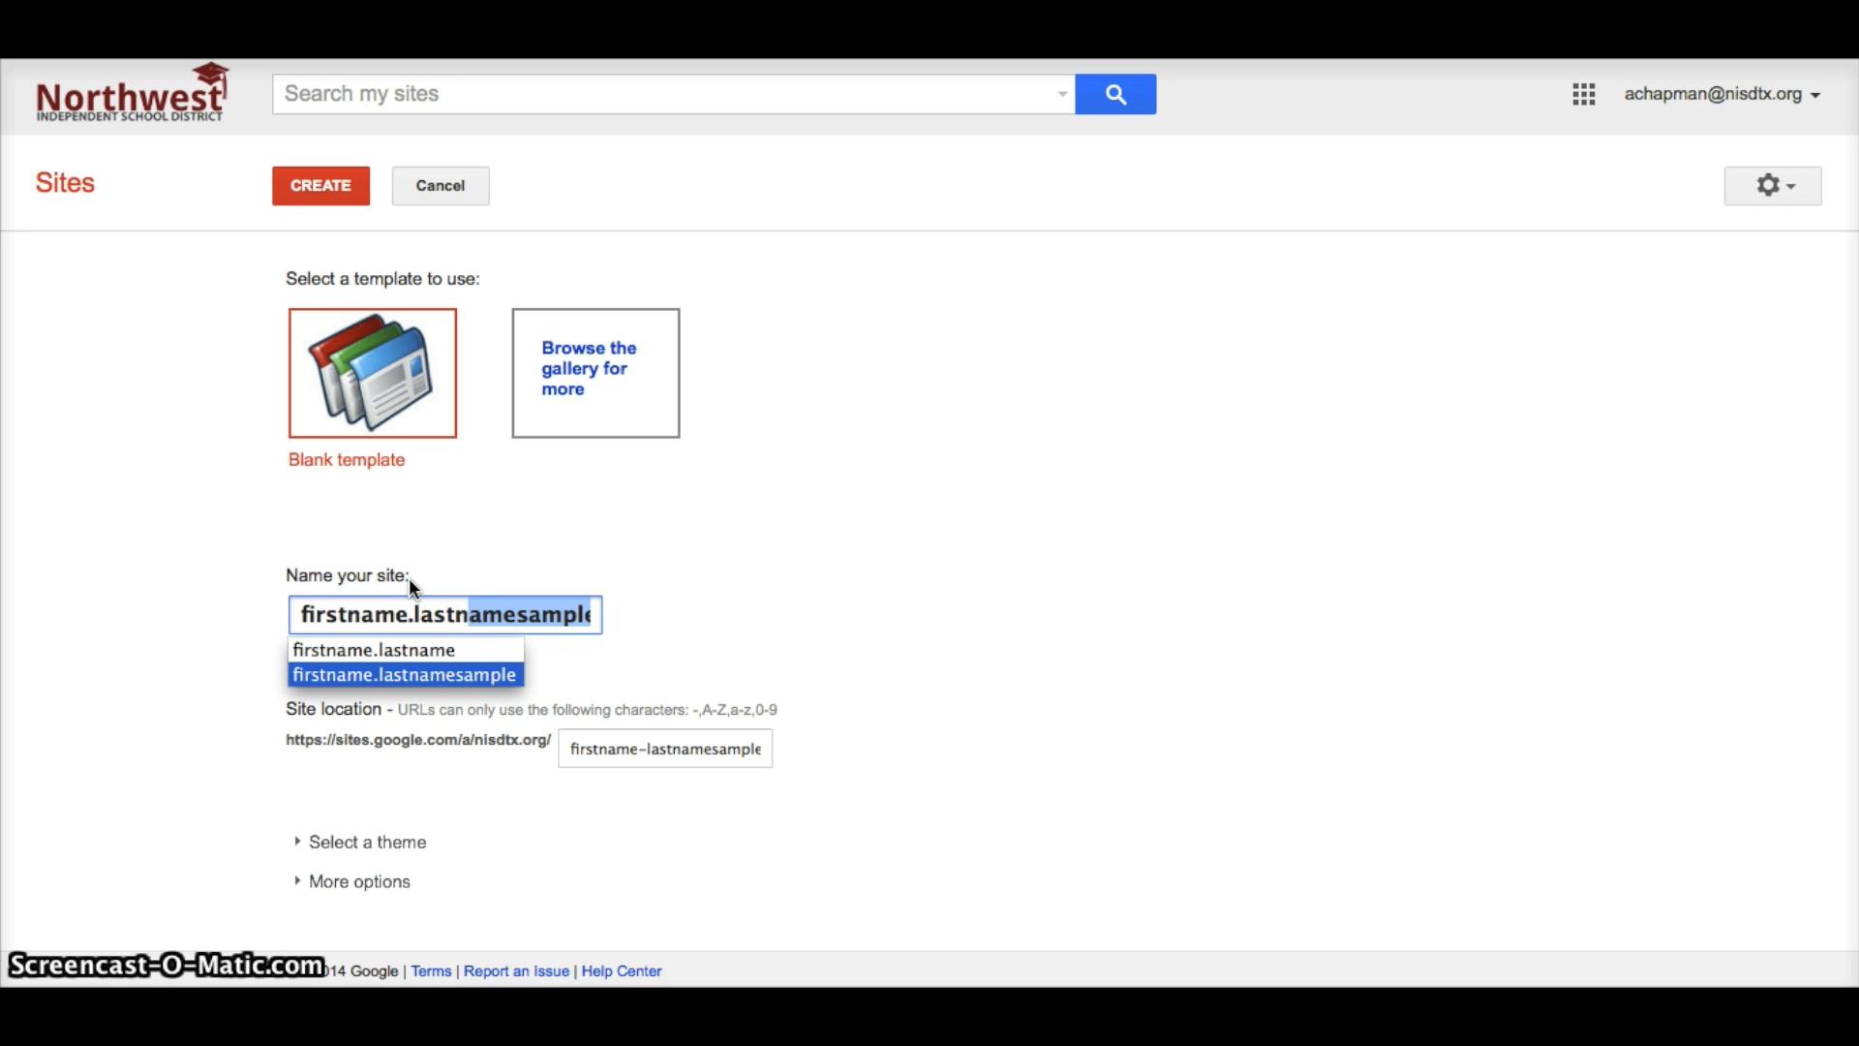
{"action": "type", "text": "me1"}
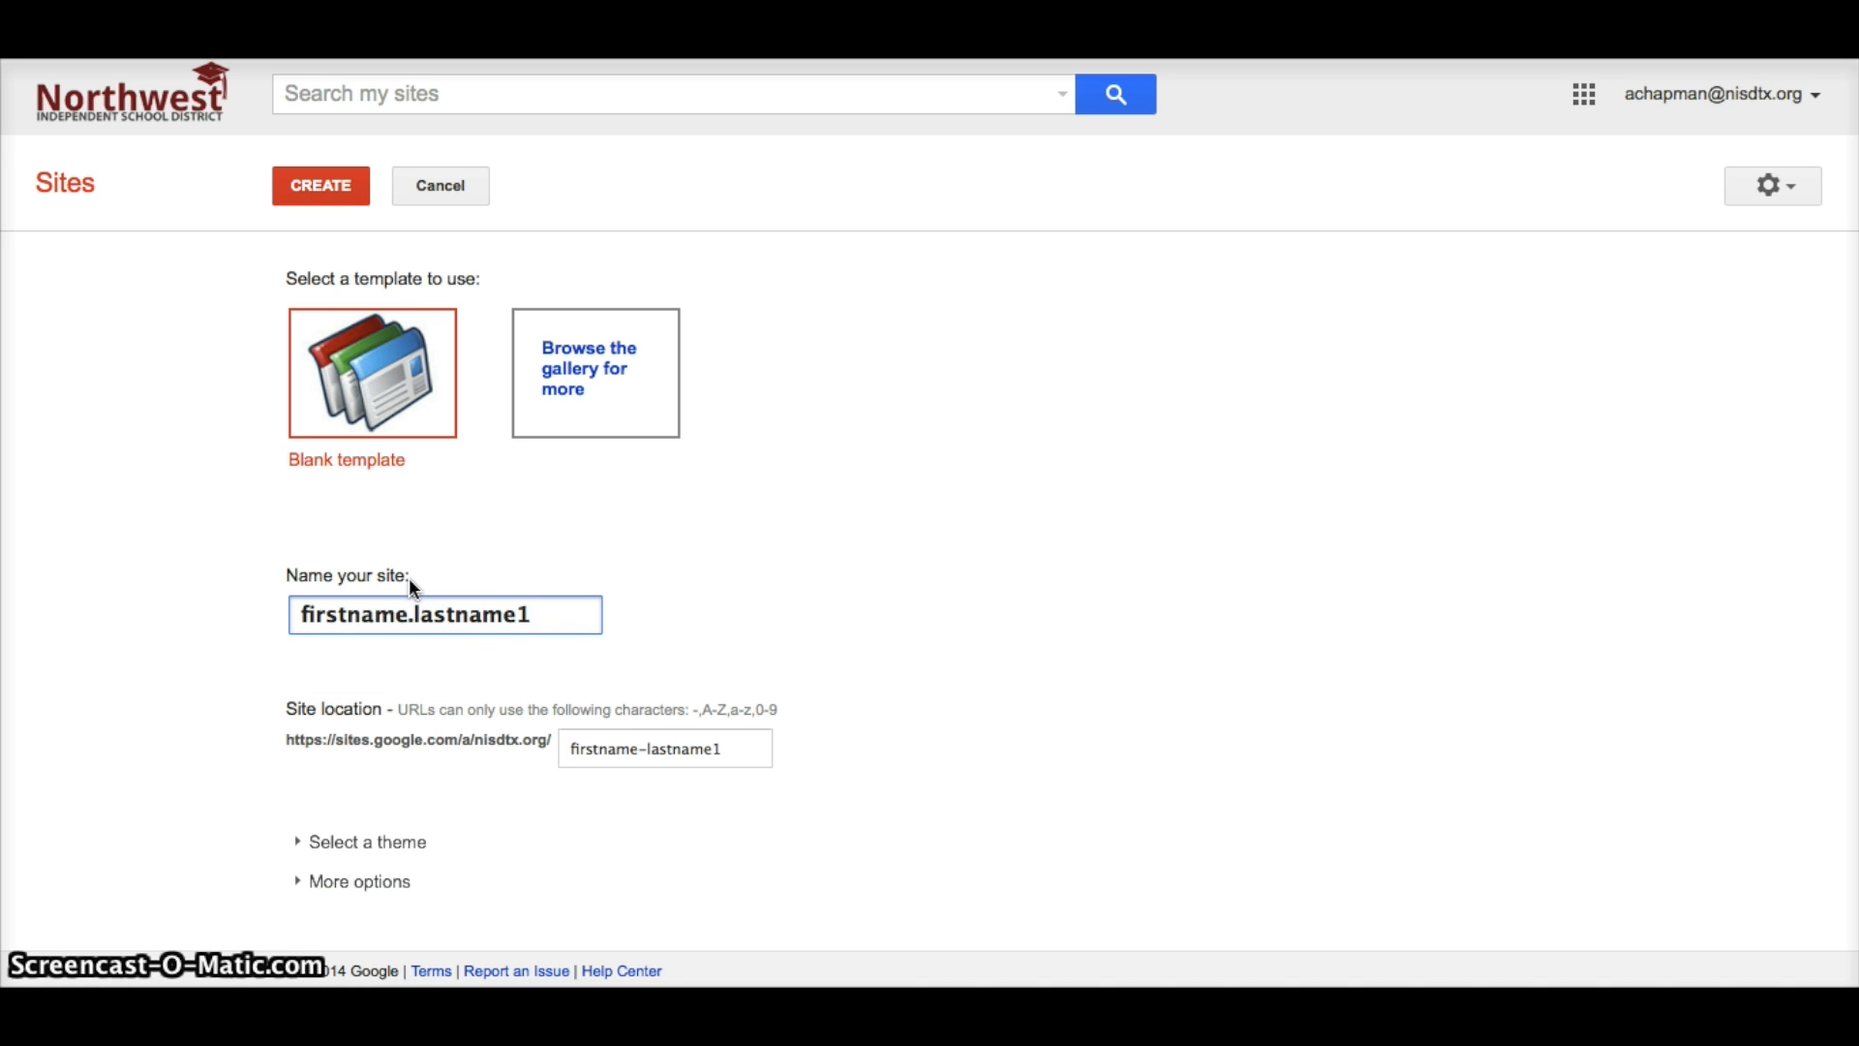
{"action": "left_click", "coordinate": [731, 654]}
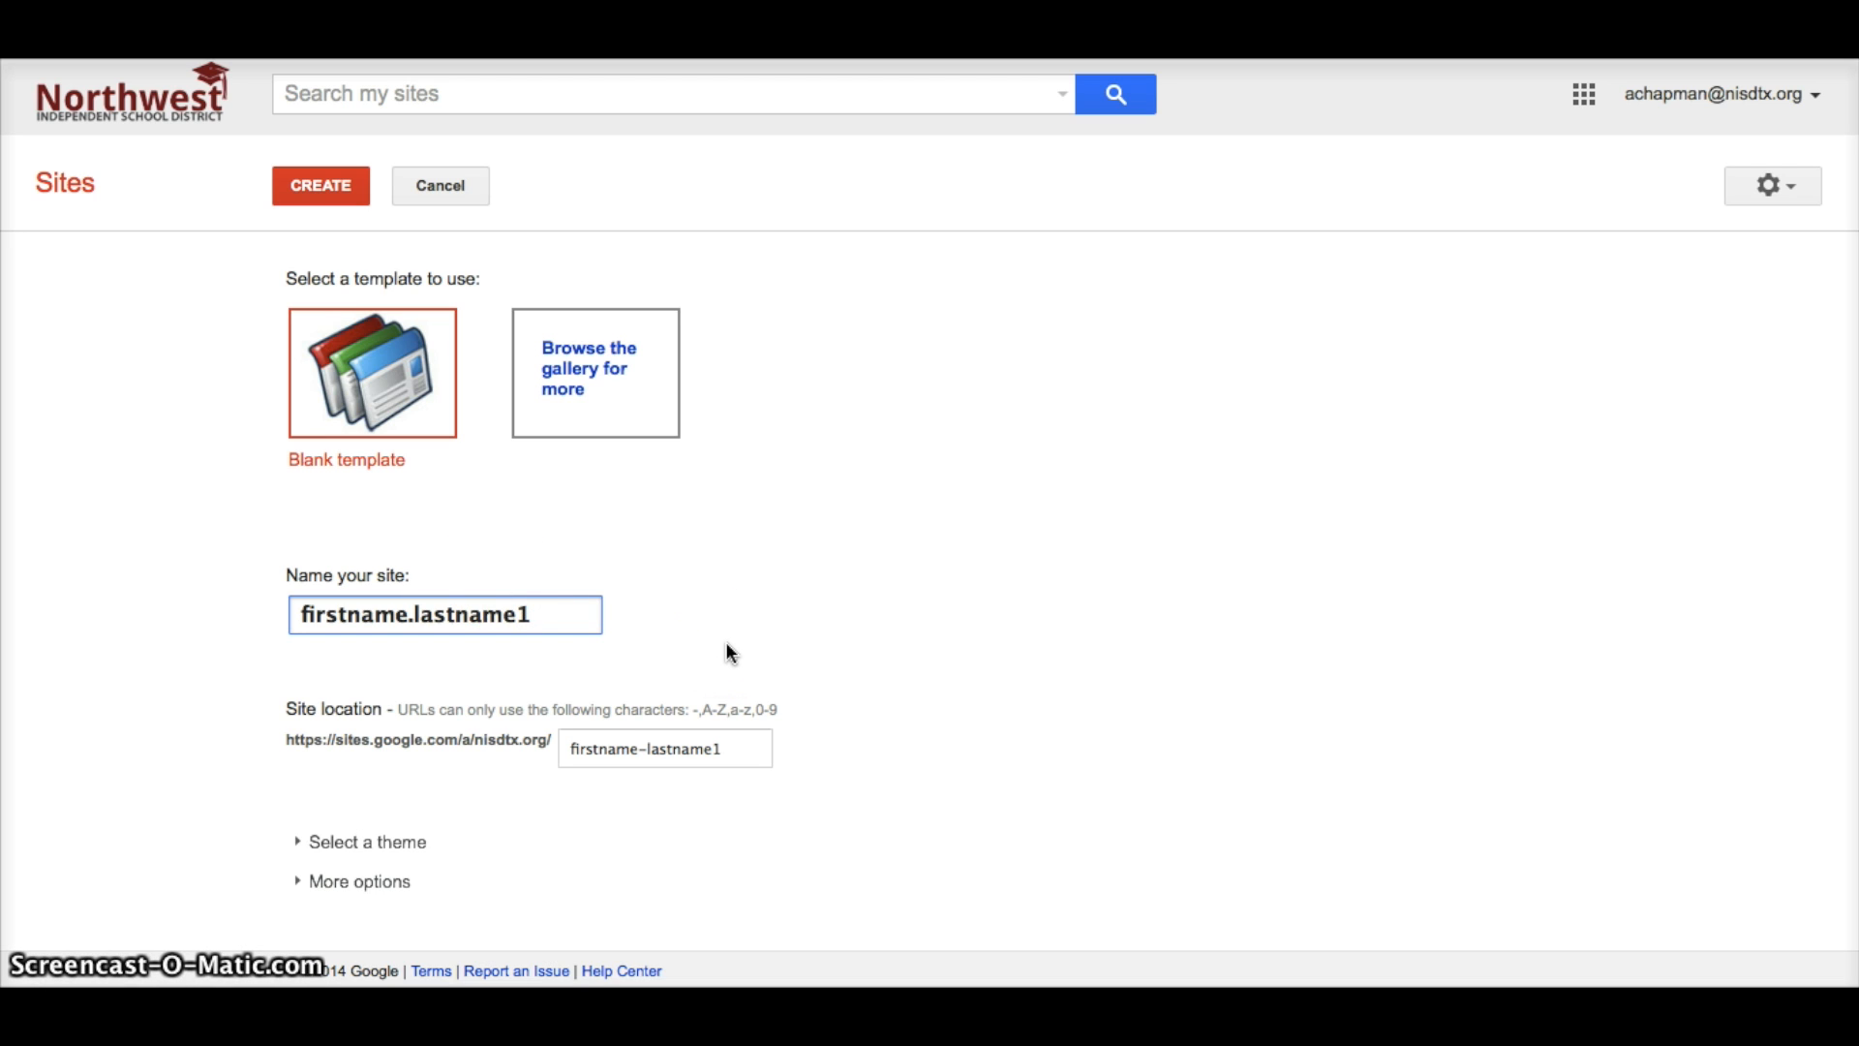
{"action": "left_click", "coordinate": [346, 195]}
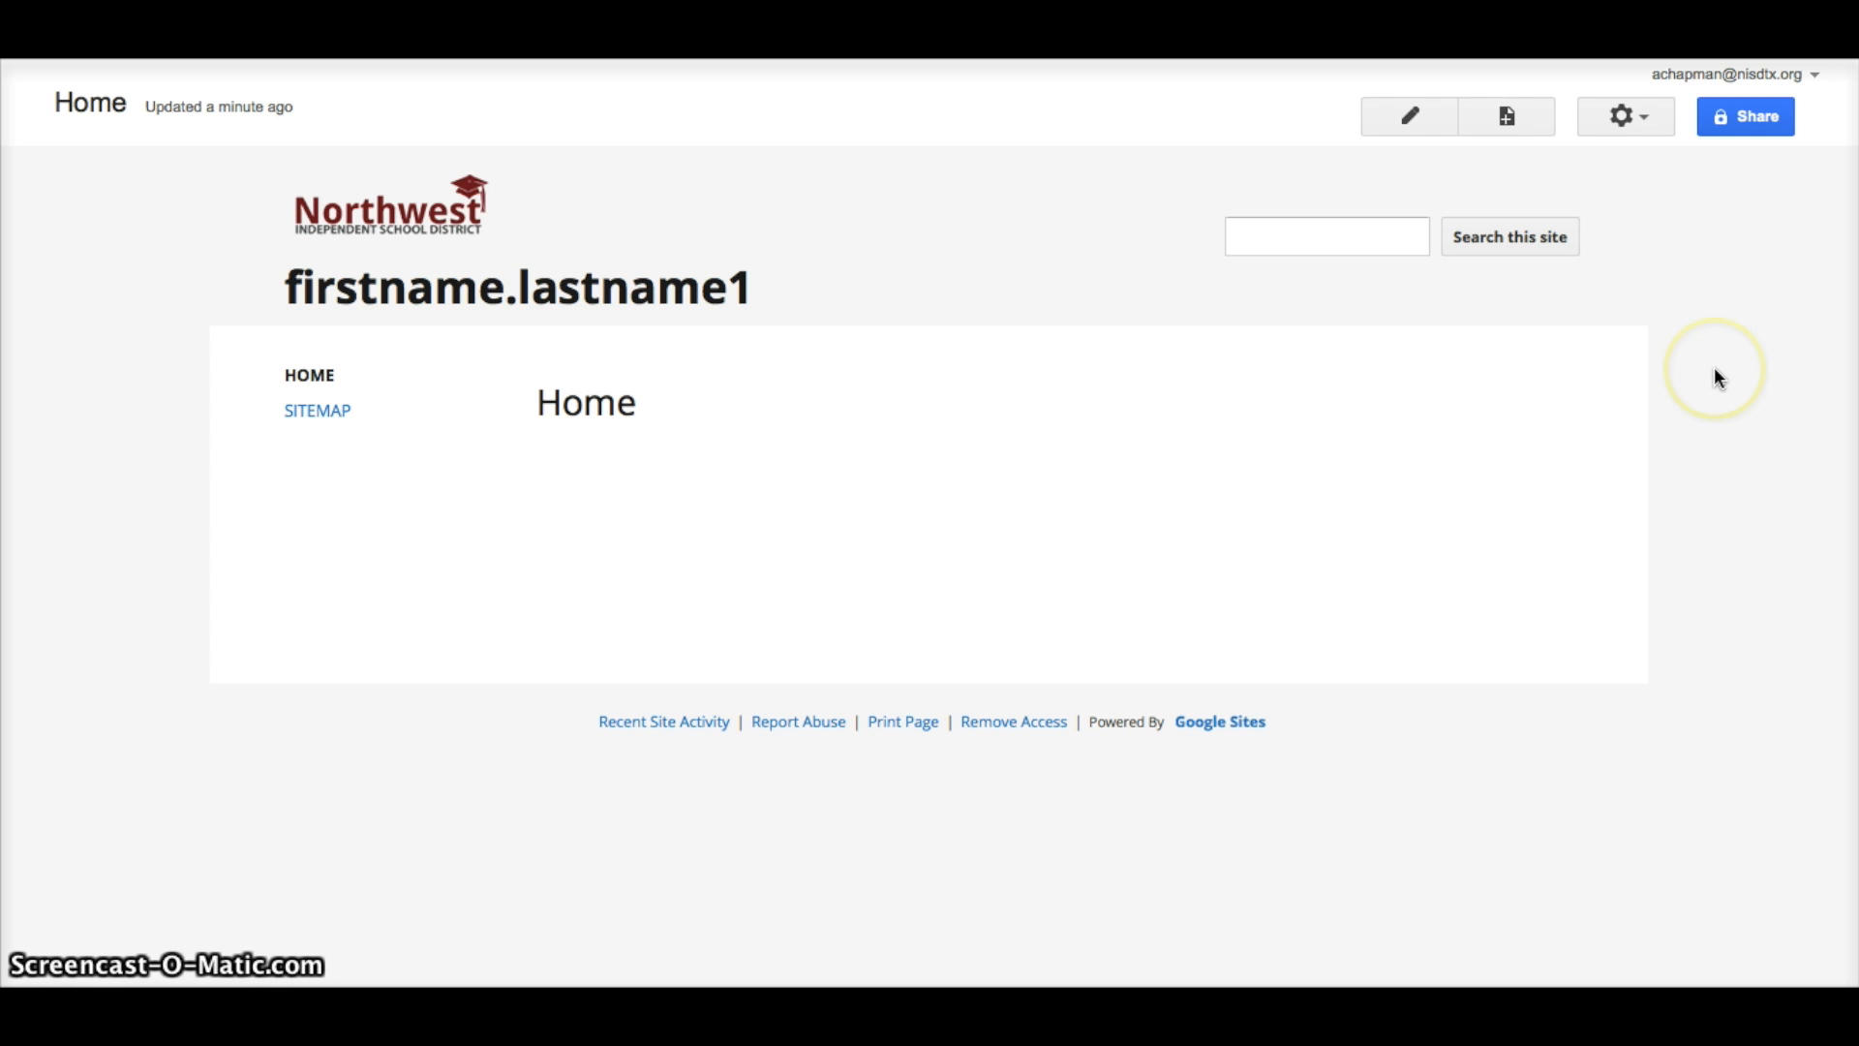
Set sharing to Nisdtx.org (Can view), save, and return to the Home page.
{"action": "left_click", "coordinate": [1735, 125]}
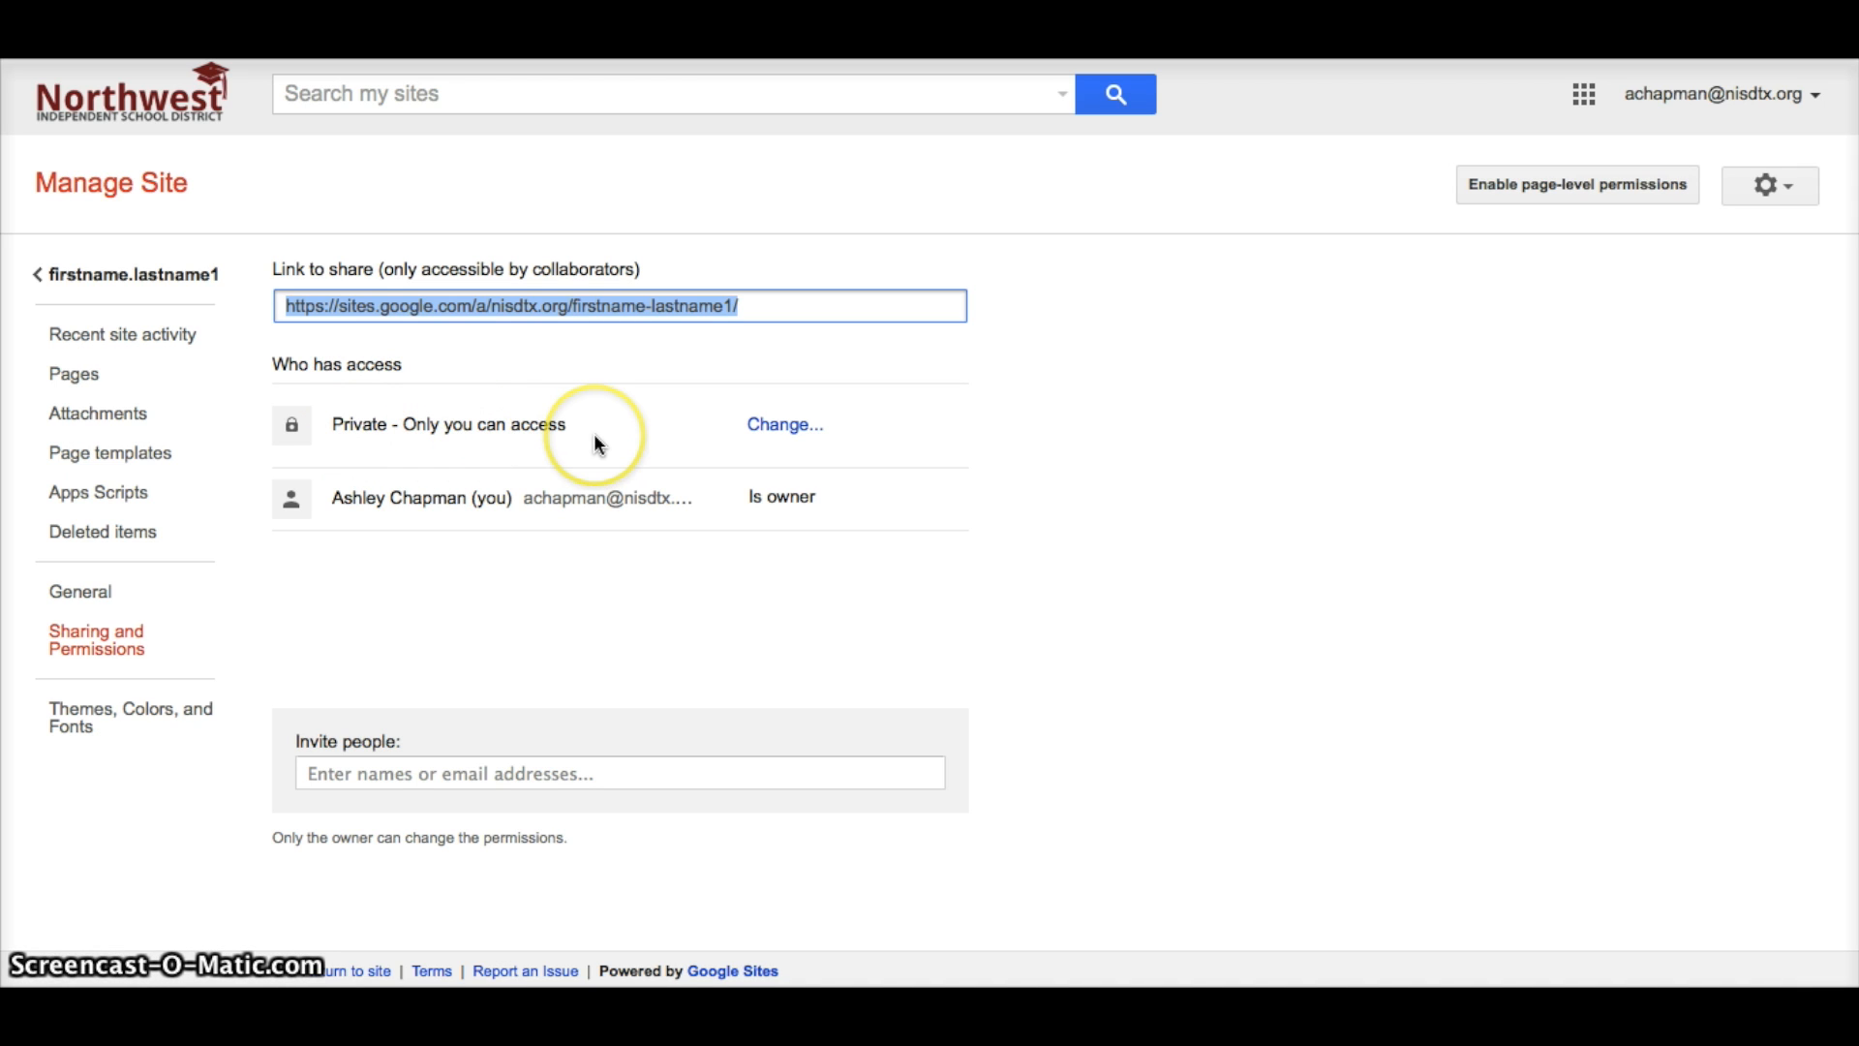
{"action": "left_click", "coordinate": [773, 426]}
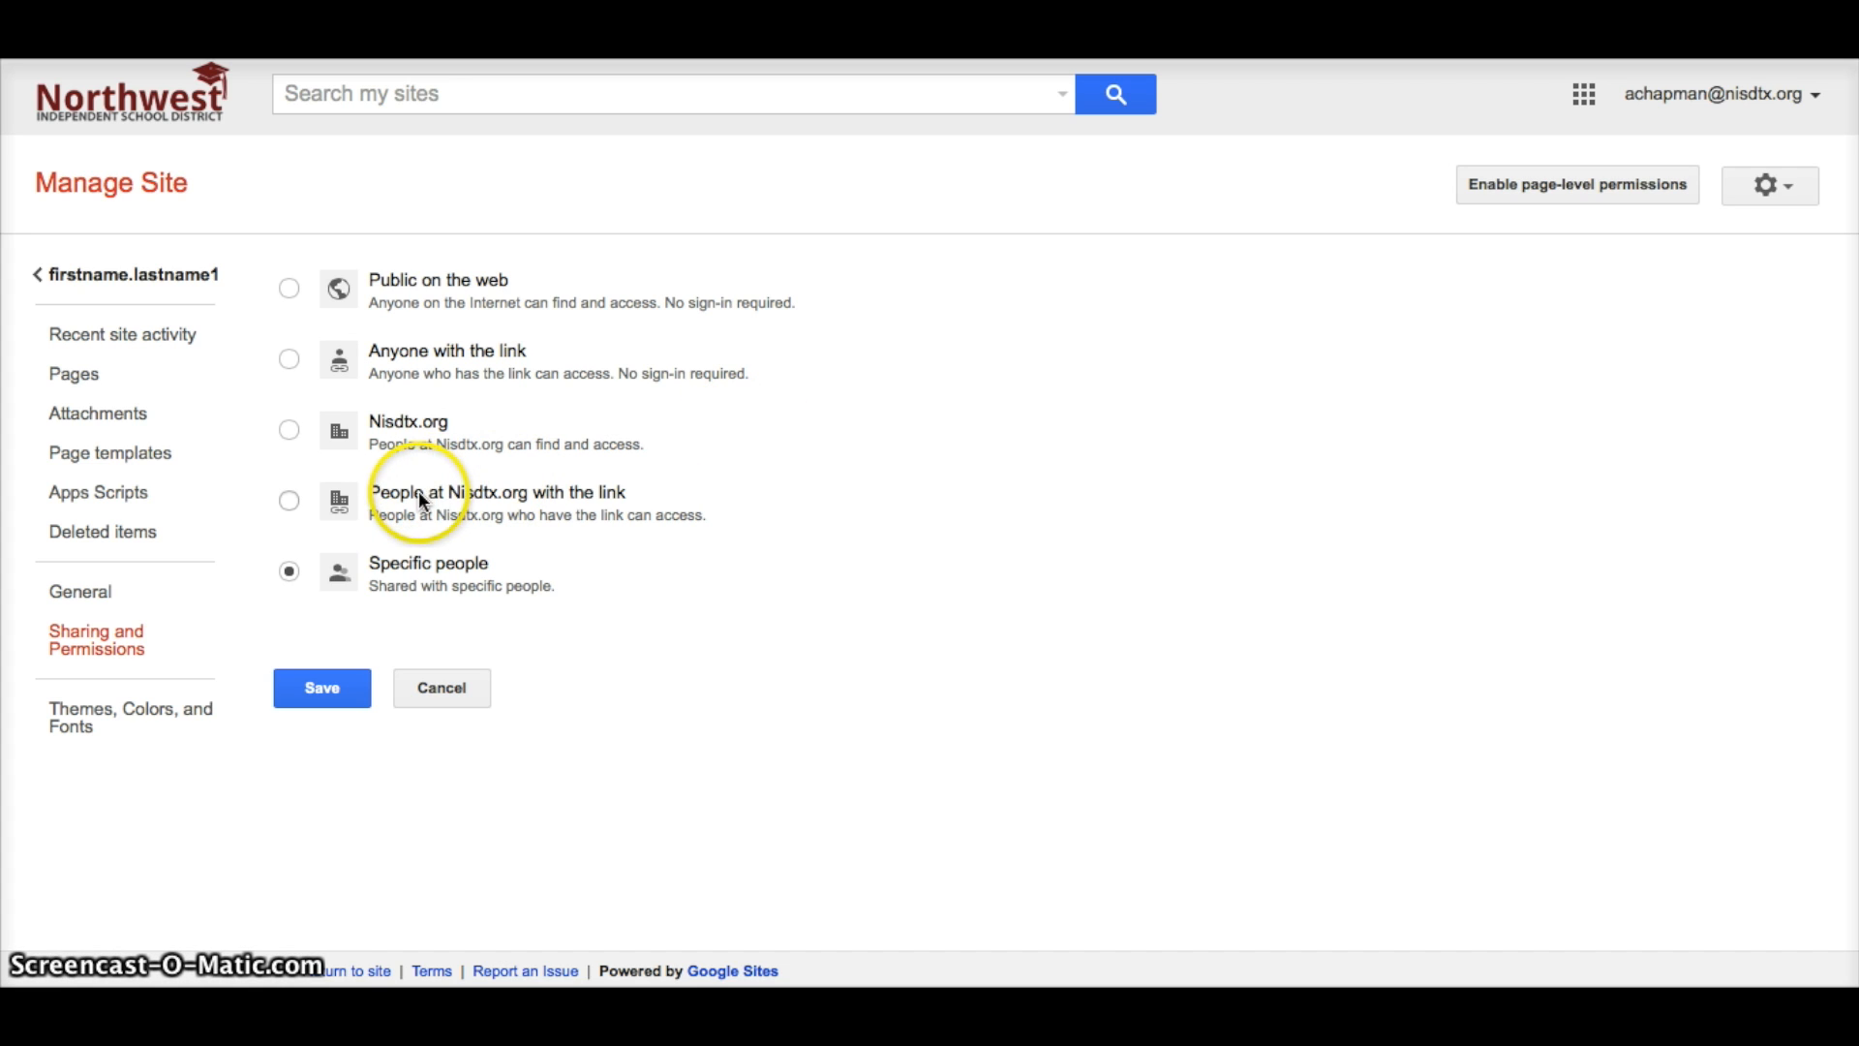
{"action": "left_click", "coordinate": [292, 432]}
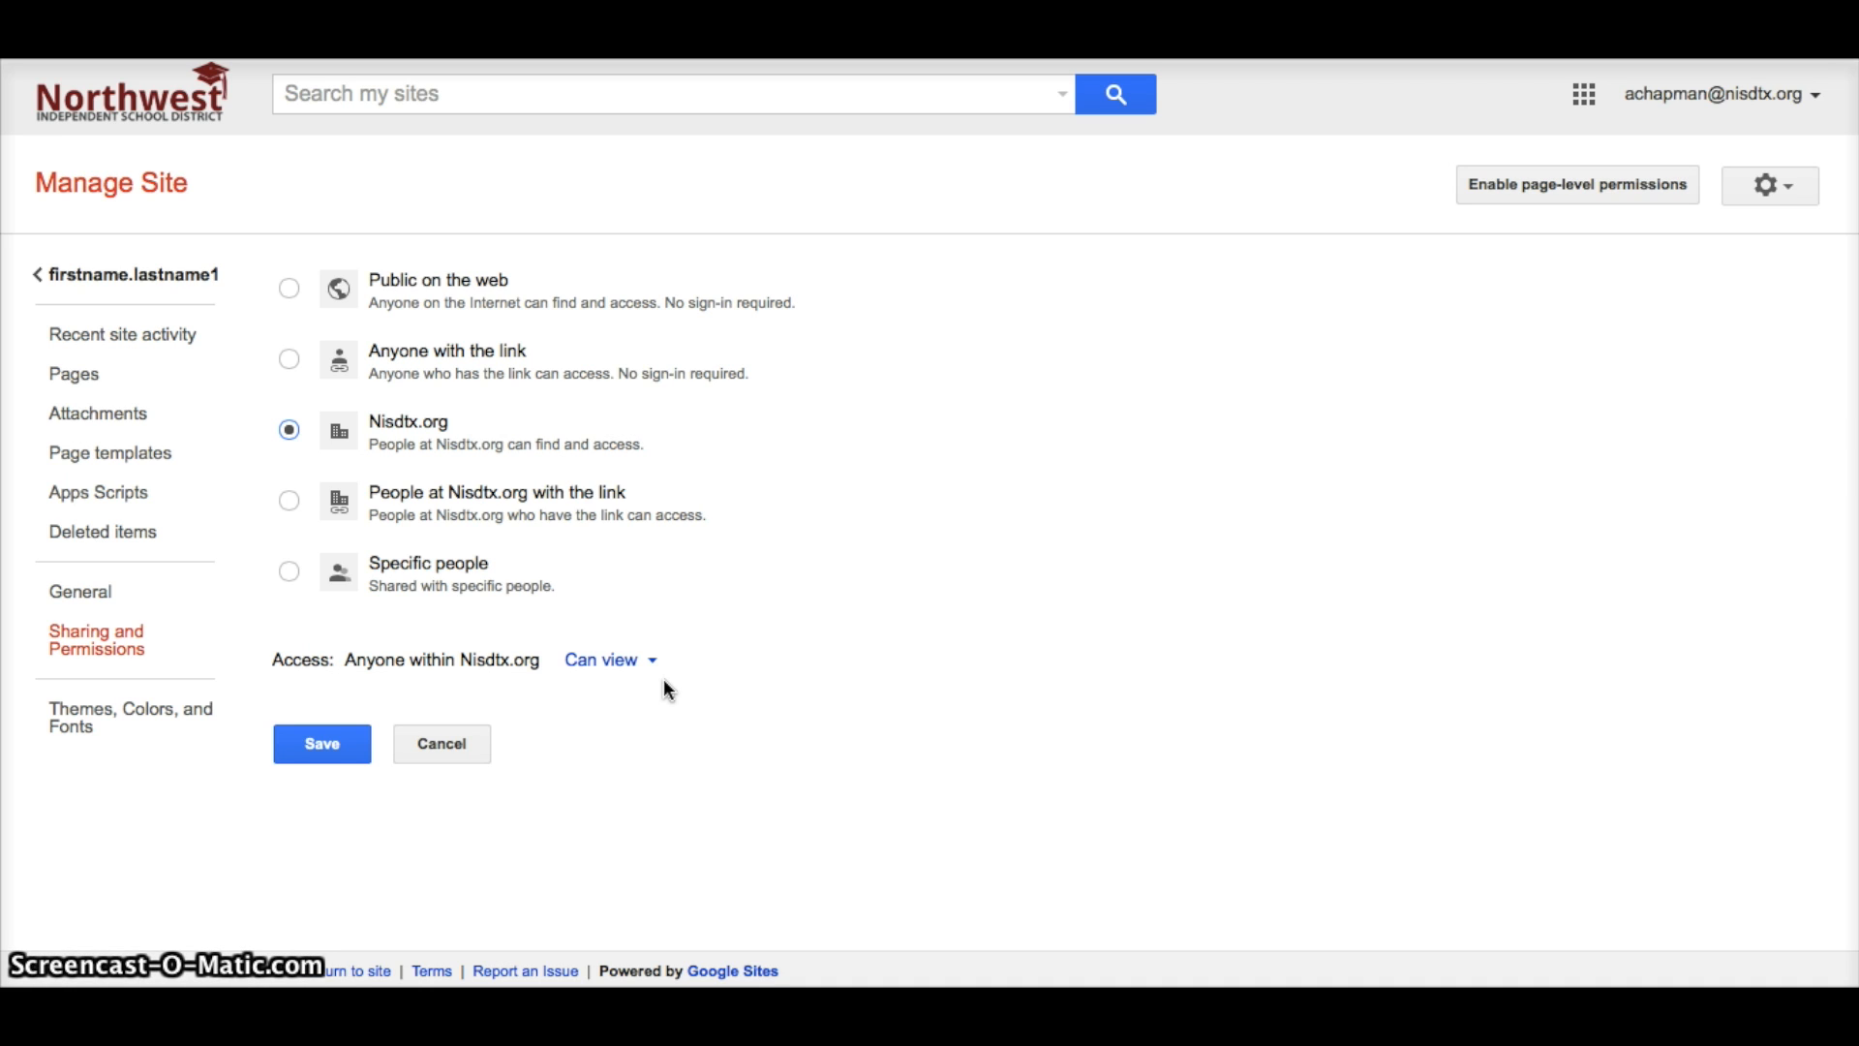
{"action": "left_click", "coordinate": [324, 746]}
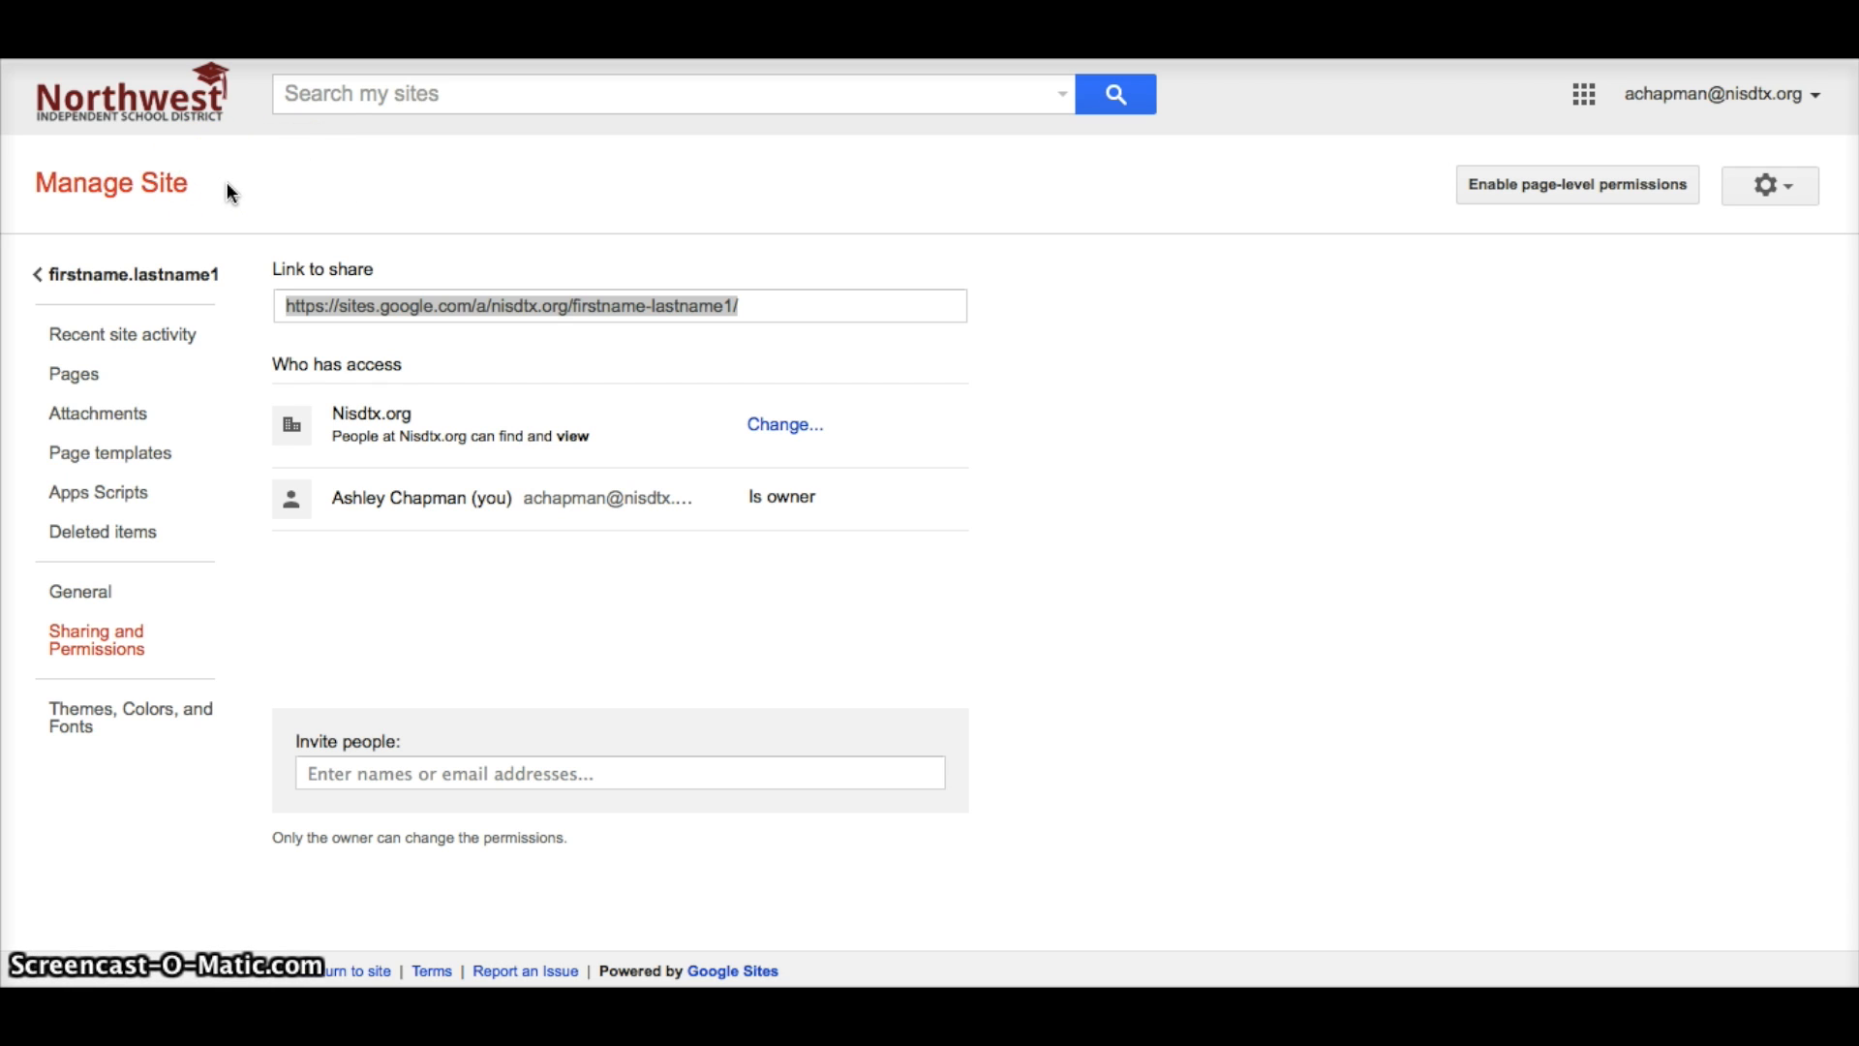
{"action": "left_click", "coordinate": [163, 276]}
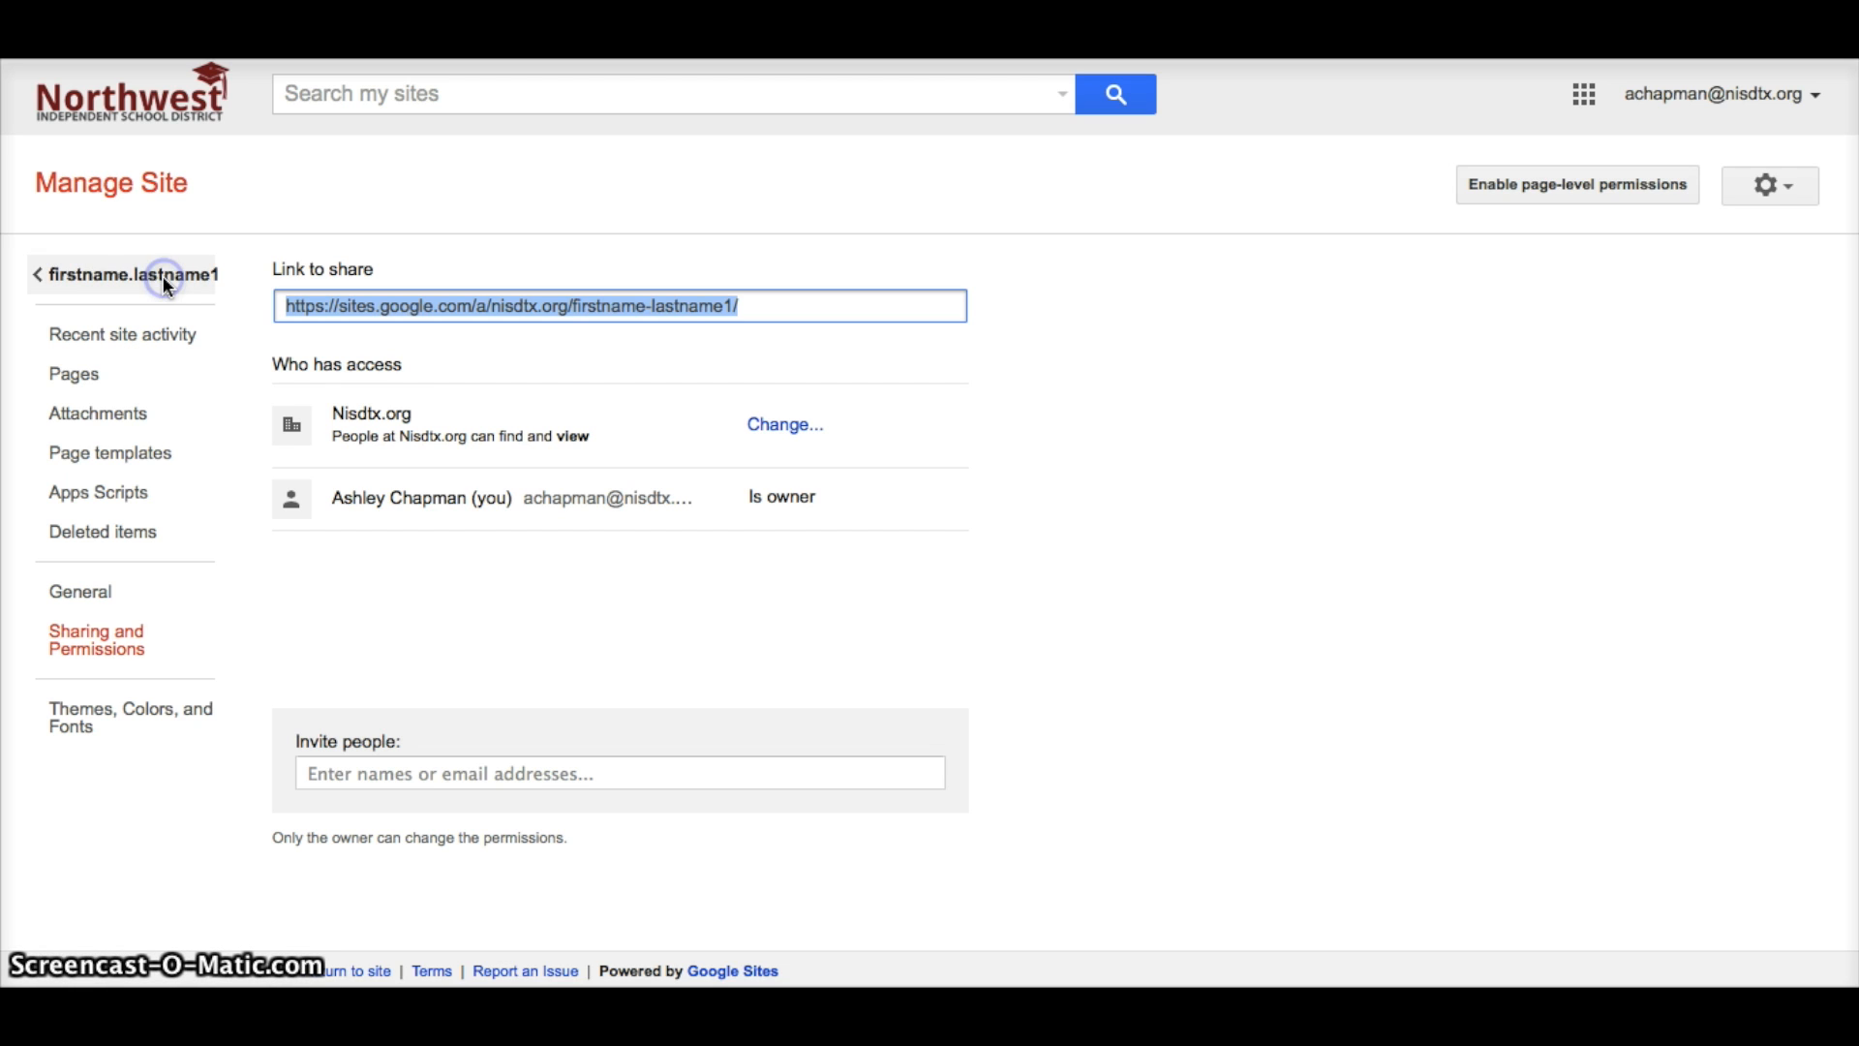
{"action": "left_click", "coordinate": [164, 279]}
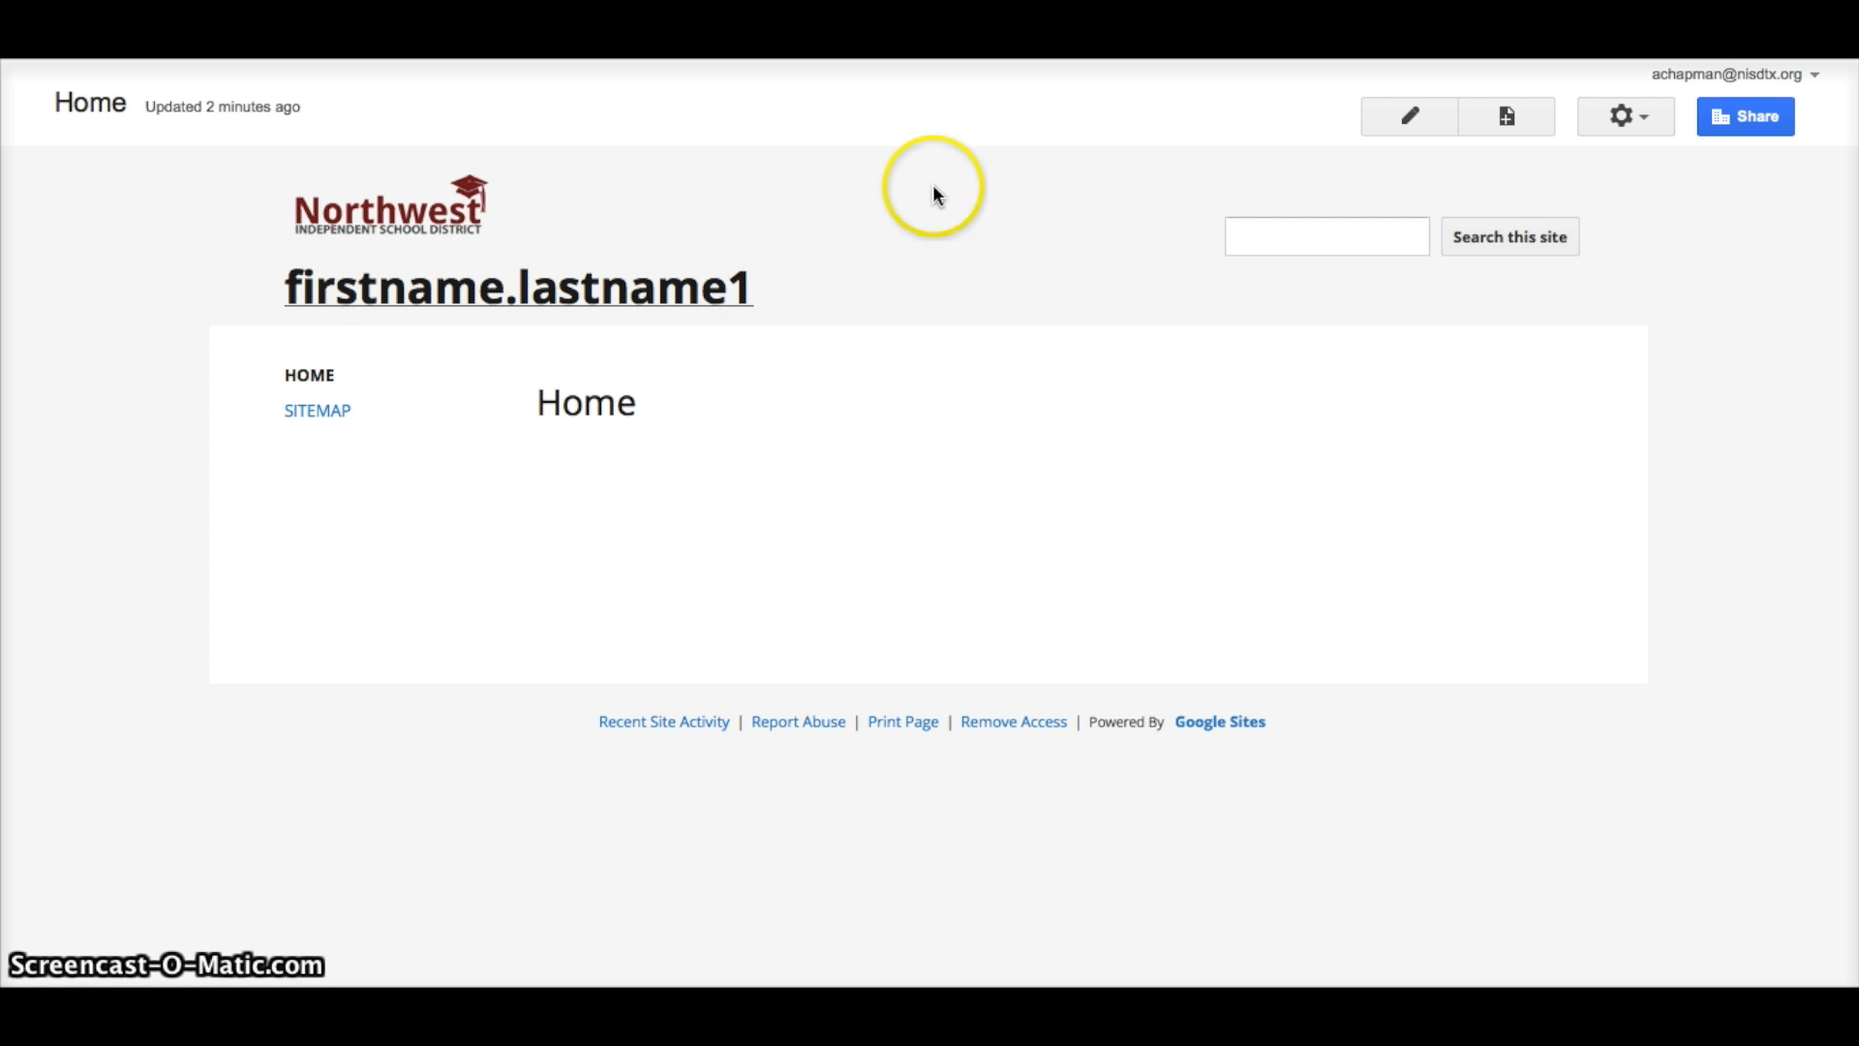
In Manage site, change the site name from firstname.lastname1 to 'Firstname Lastname' and save.
{"action": "left_click", "coordinate": [1636, 122]}
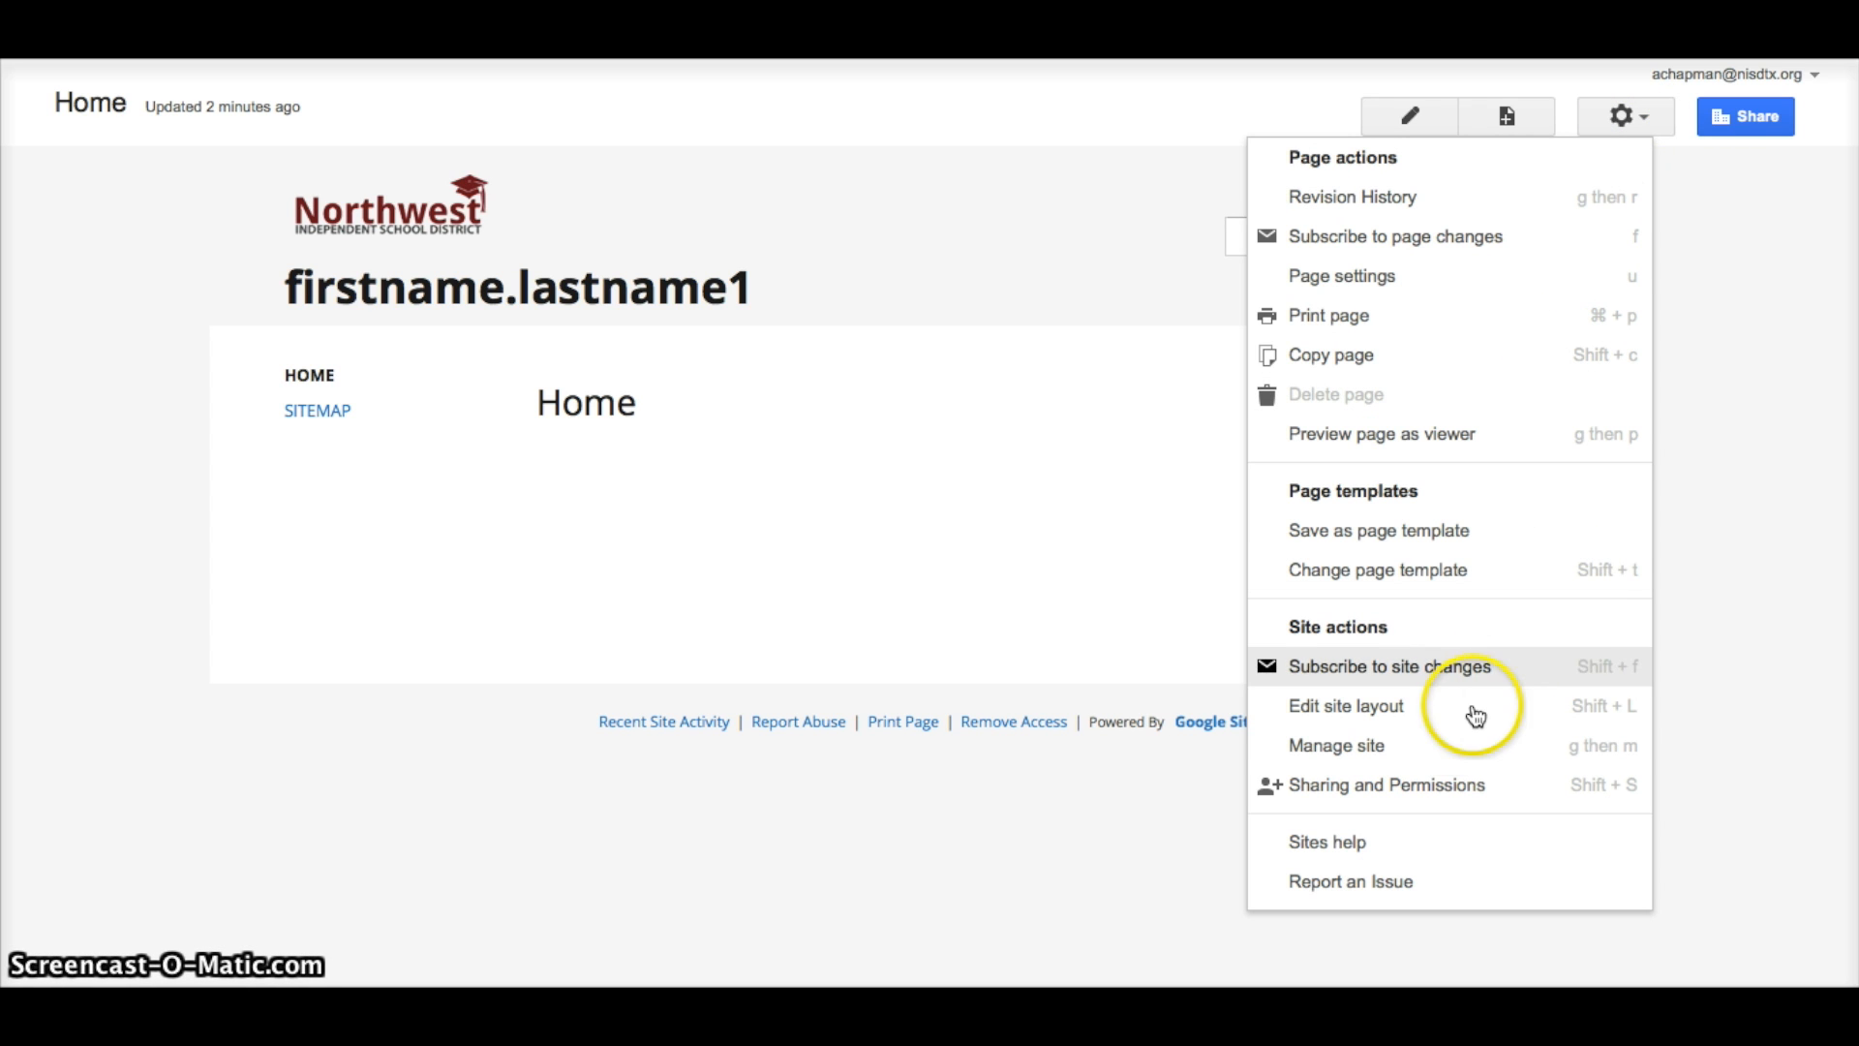
{"action": "left_click", "coordinate": [1426, 754]}
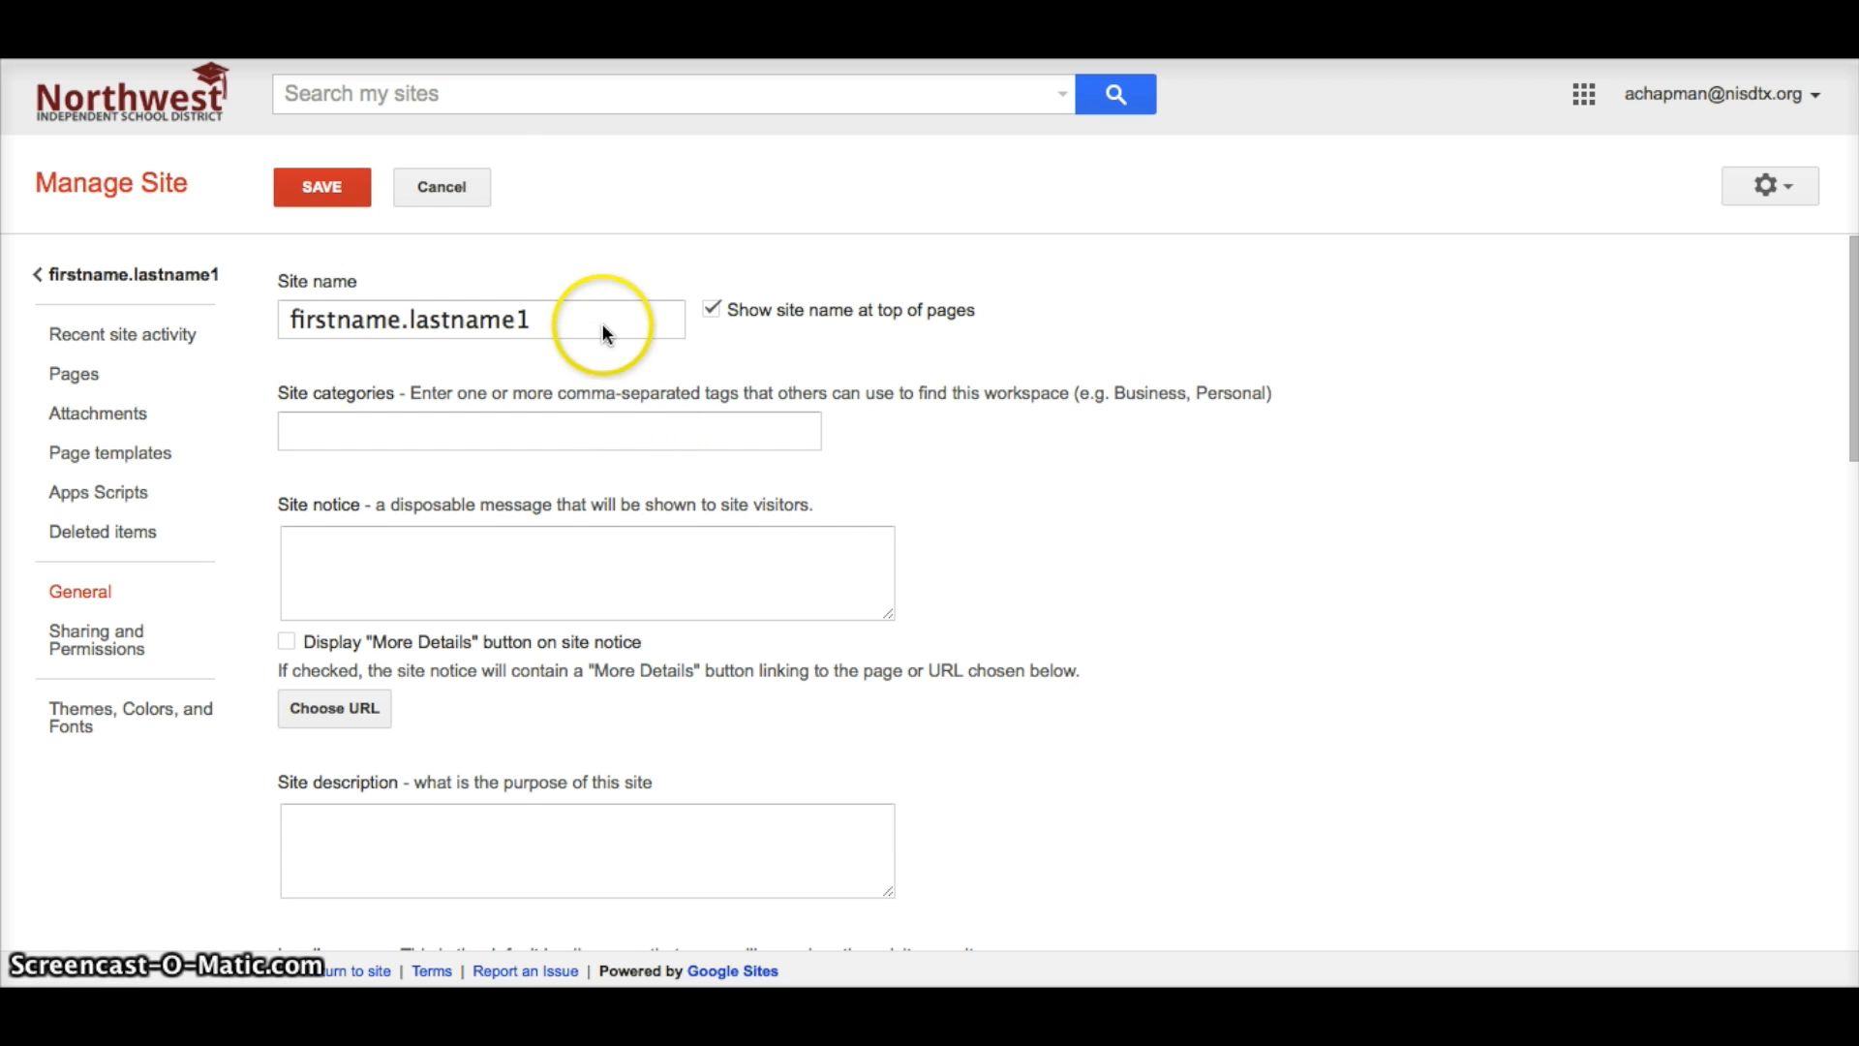
{"action": "left_click", "coordinate": [602, 324]}
{"action": "left_click_drag", "start_coordinate": [602, 325], "coordinate": [274, 291]}
{"action": "key", "text": "BackSpace"}
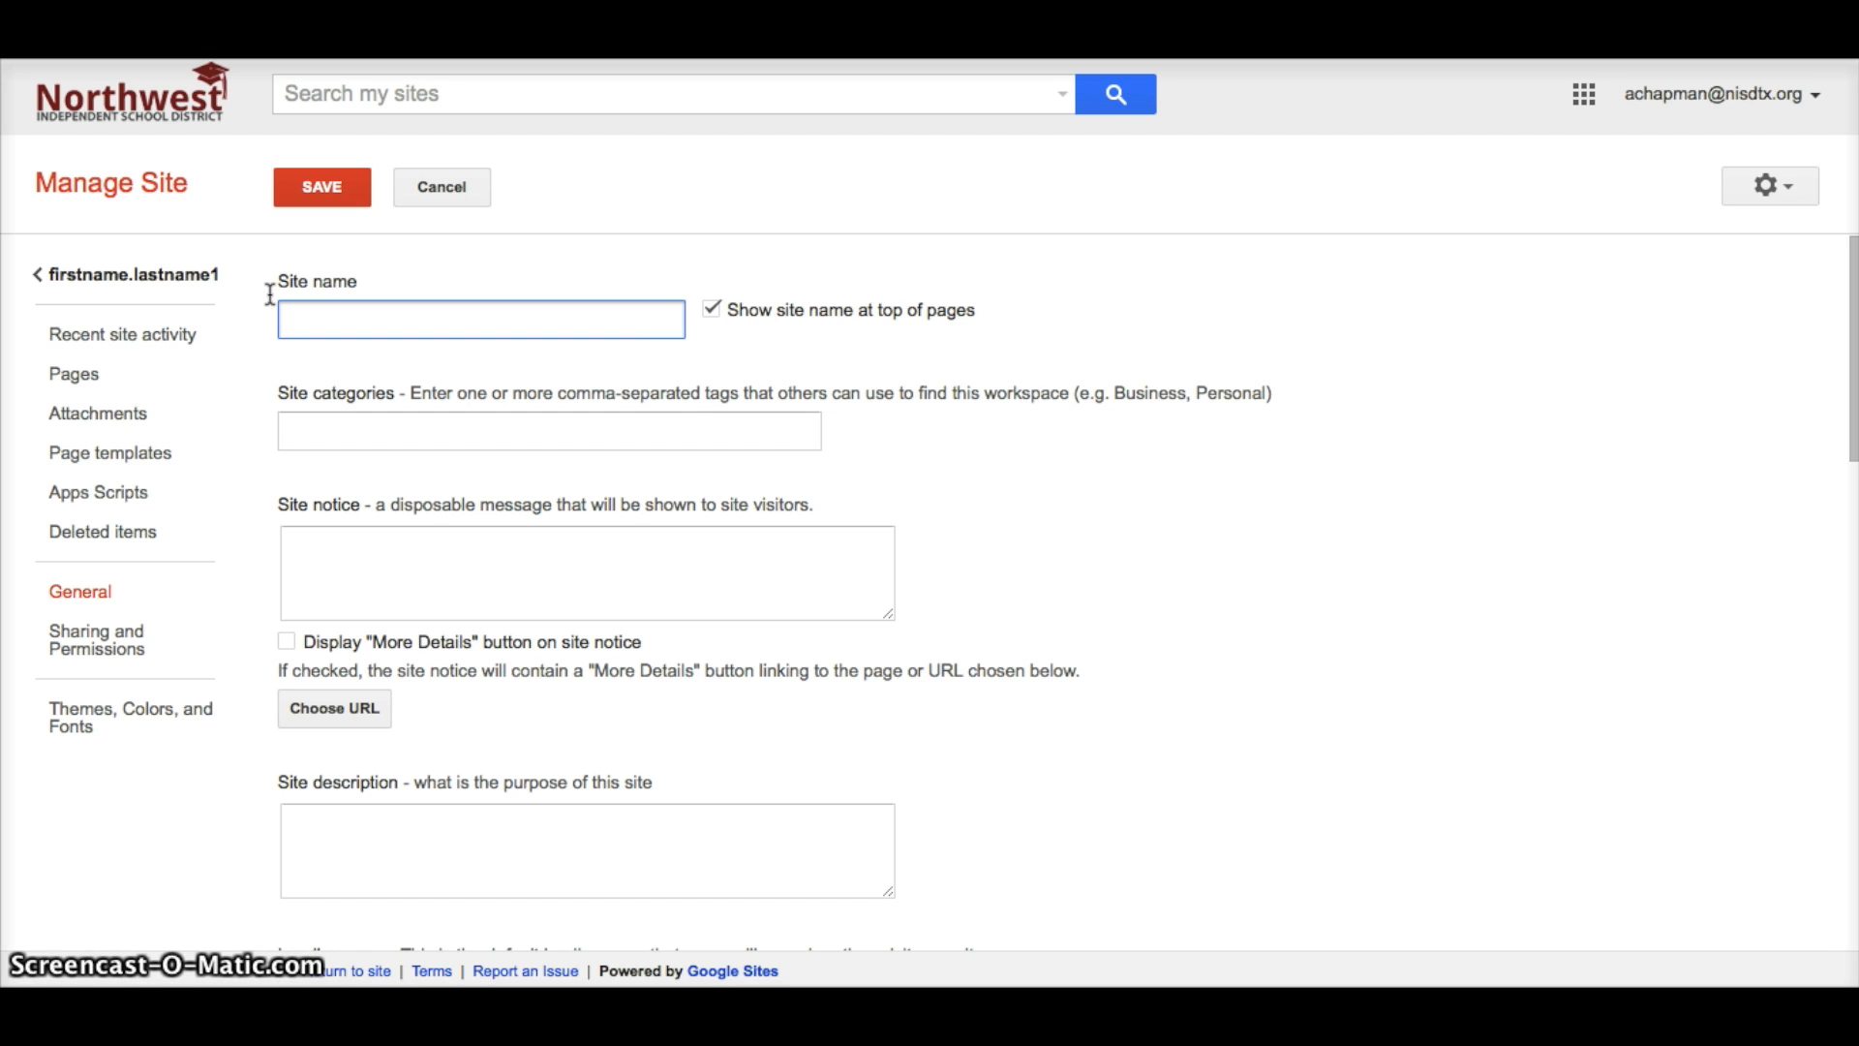
{"action": "type", "text": "Firstname Las"}
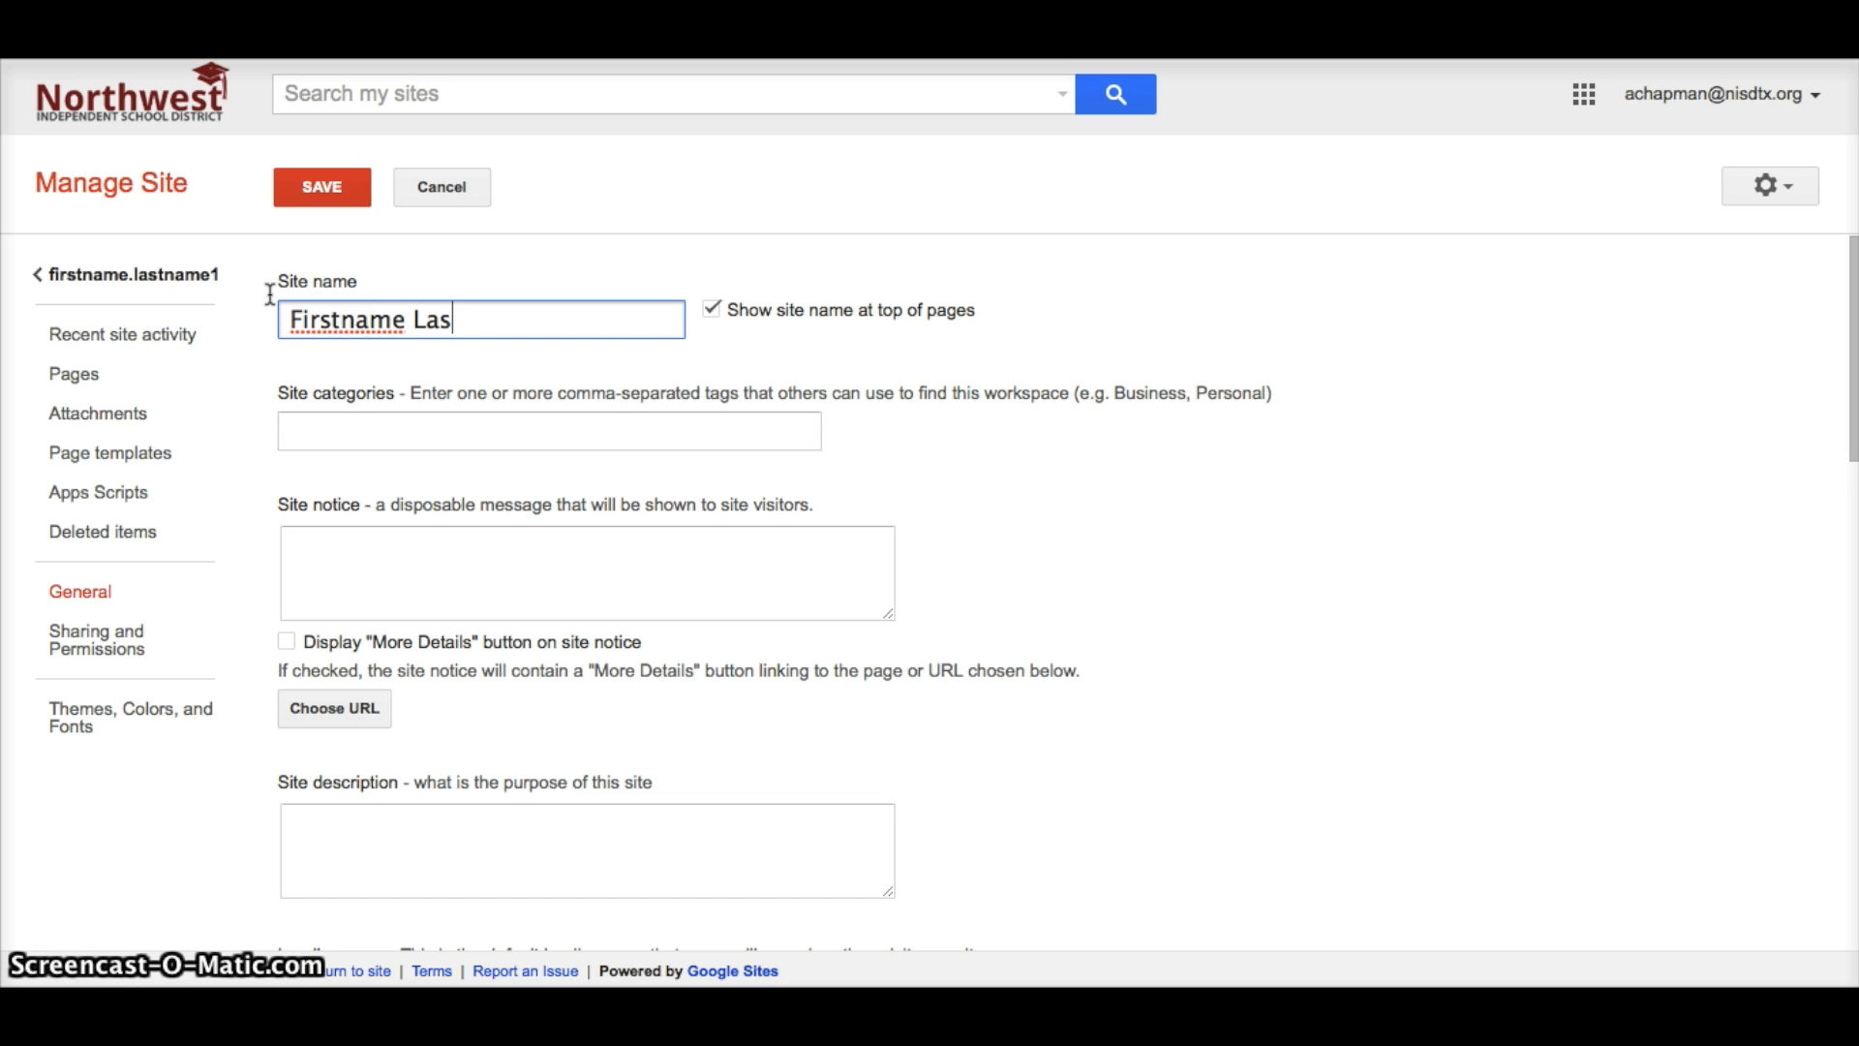
{"action": "type", "text": "tname"}
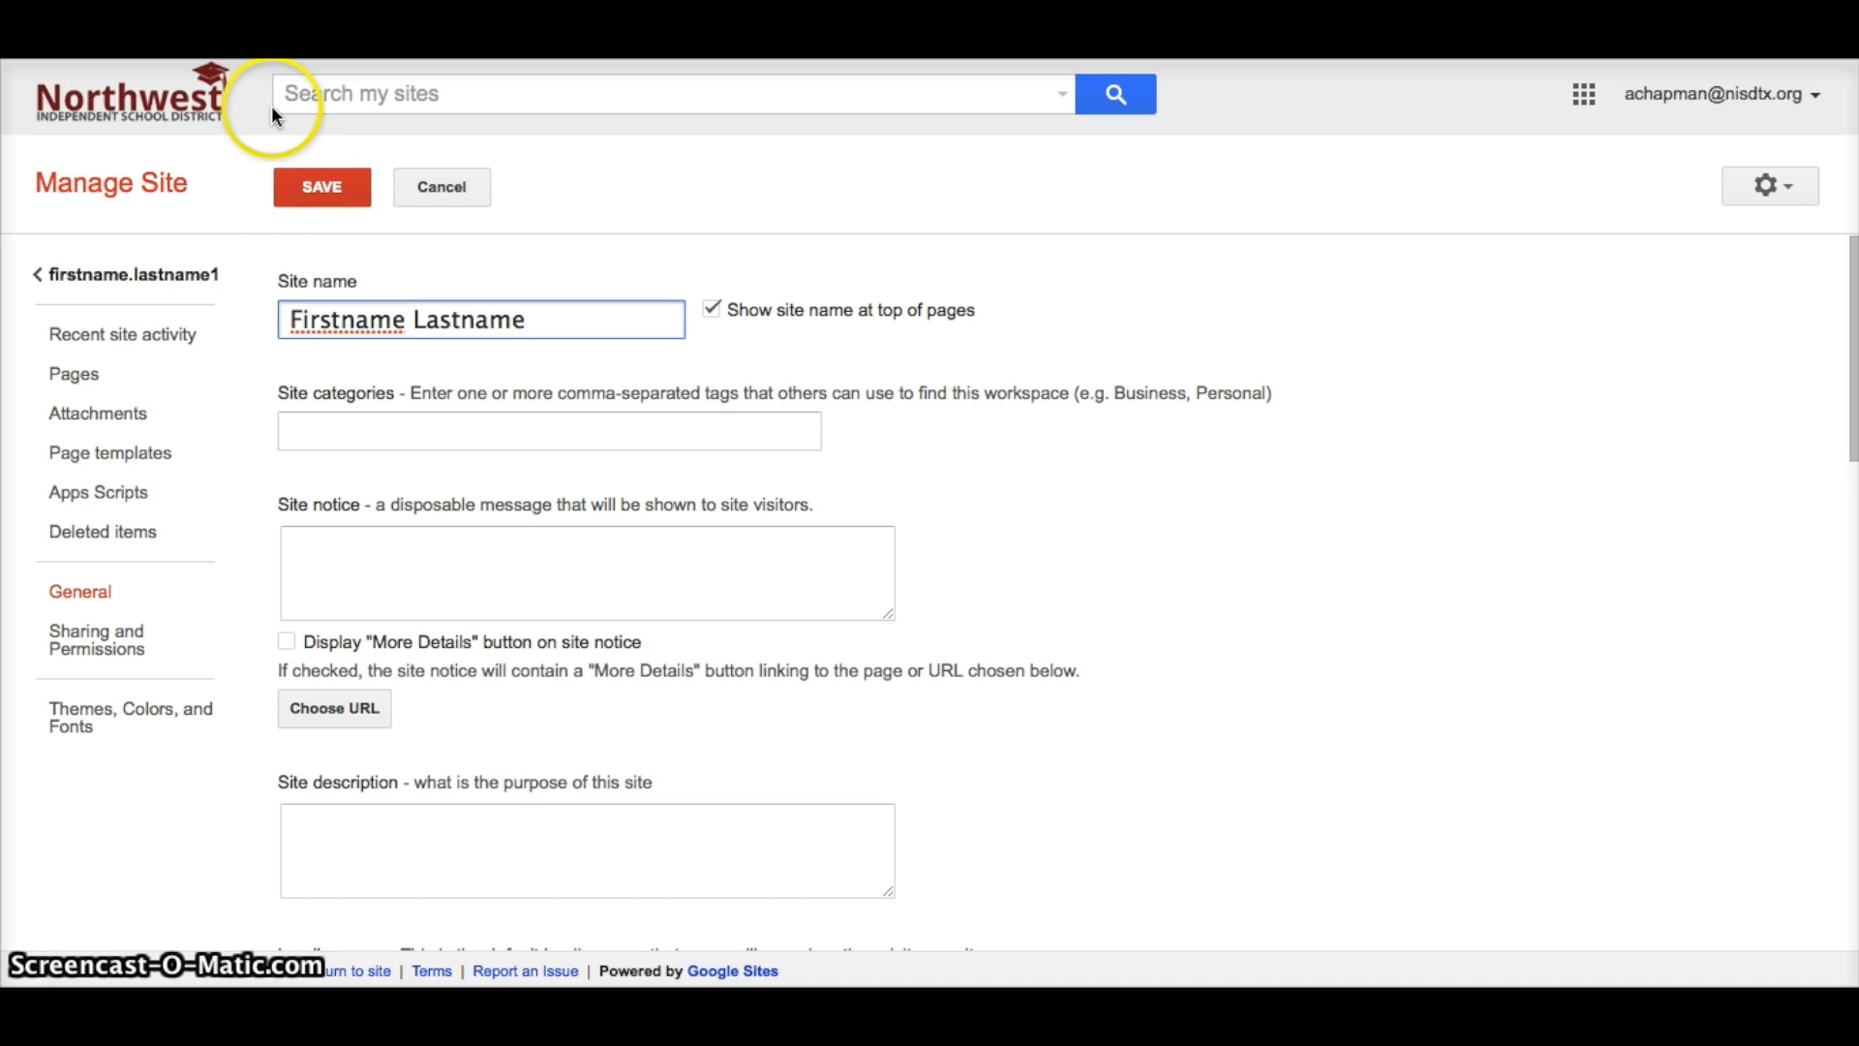
{"action": "left_click", "coordinate": [315, 193]}
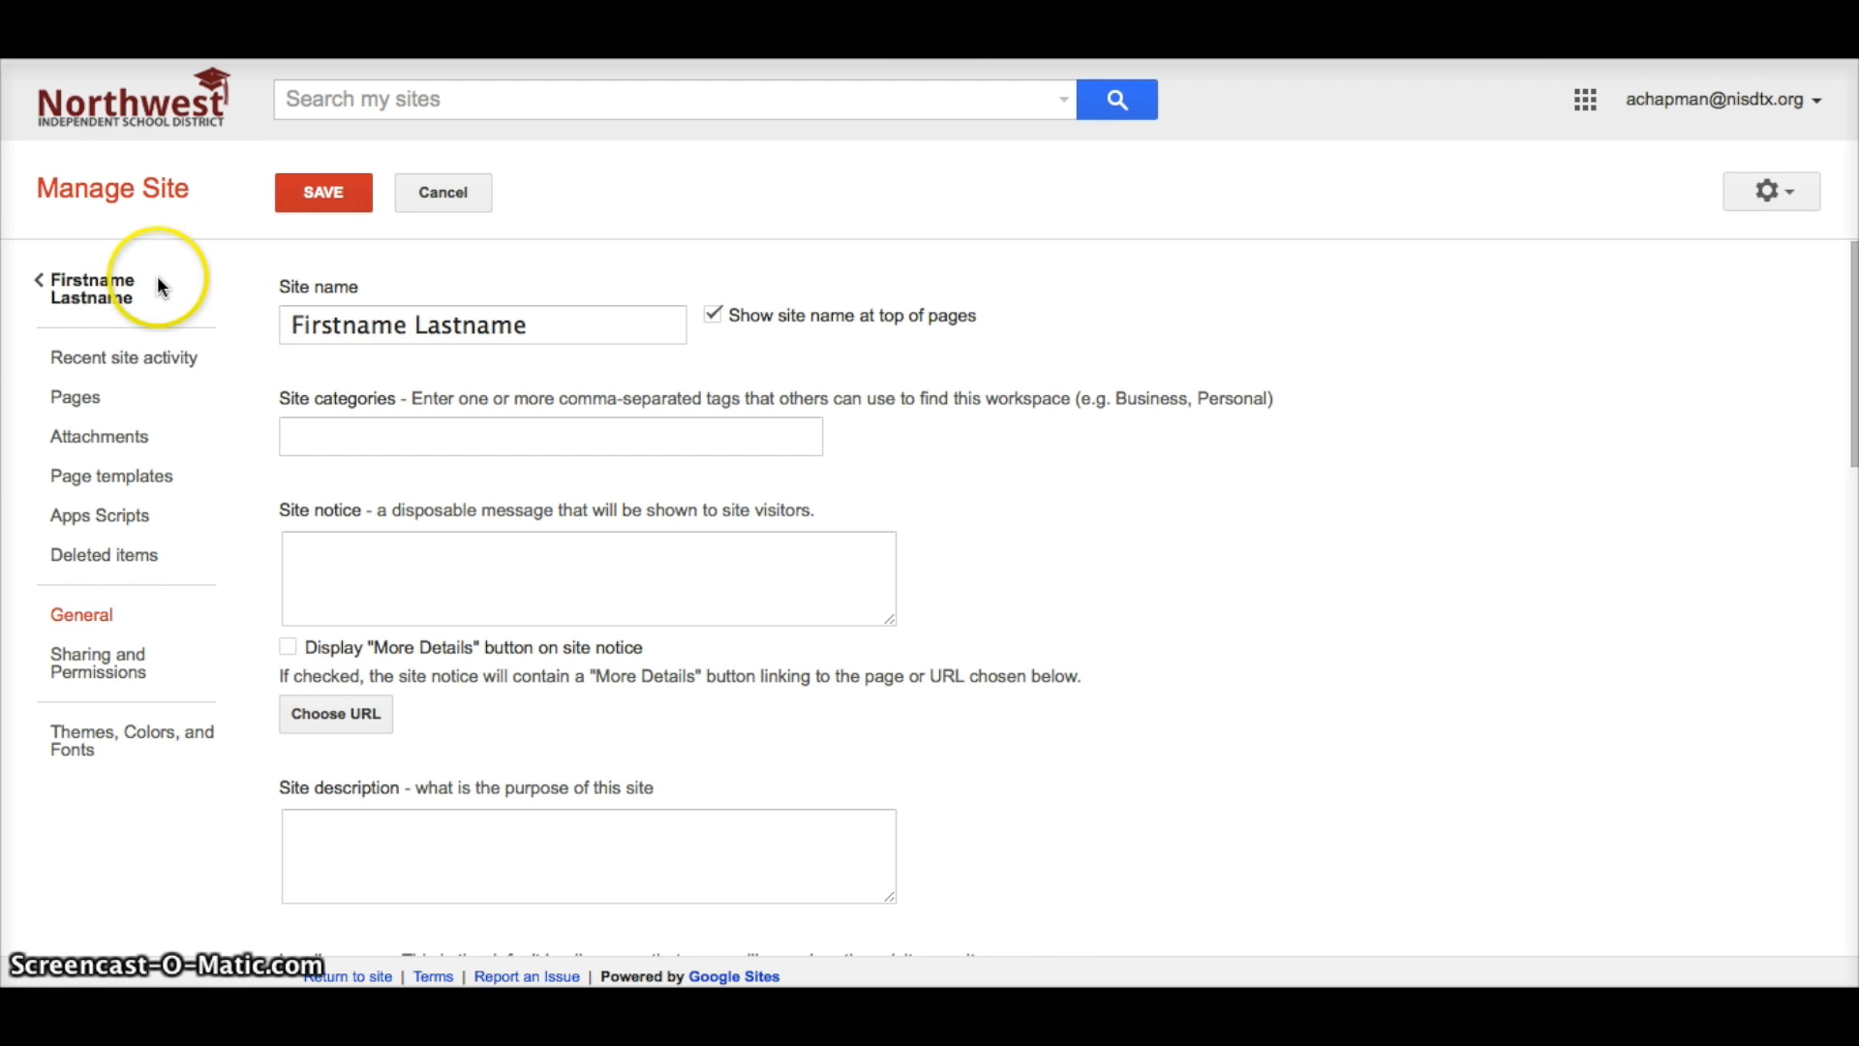
{"action": "left_click", "coordinate": [108, 294]}
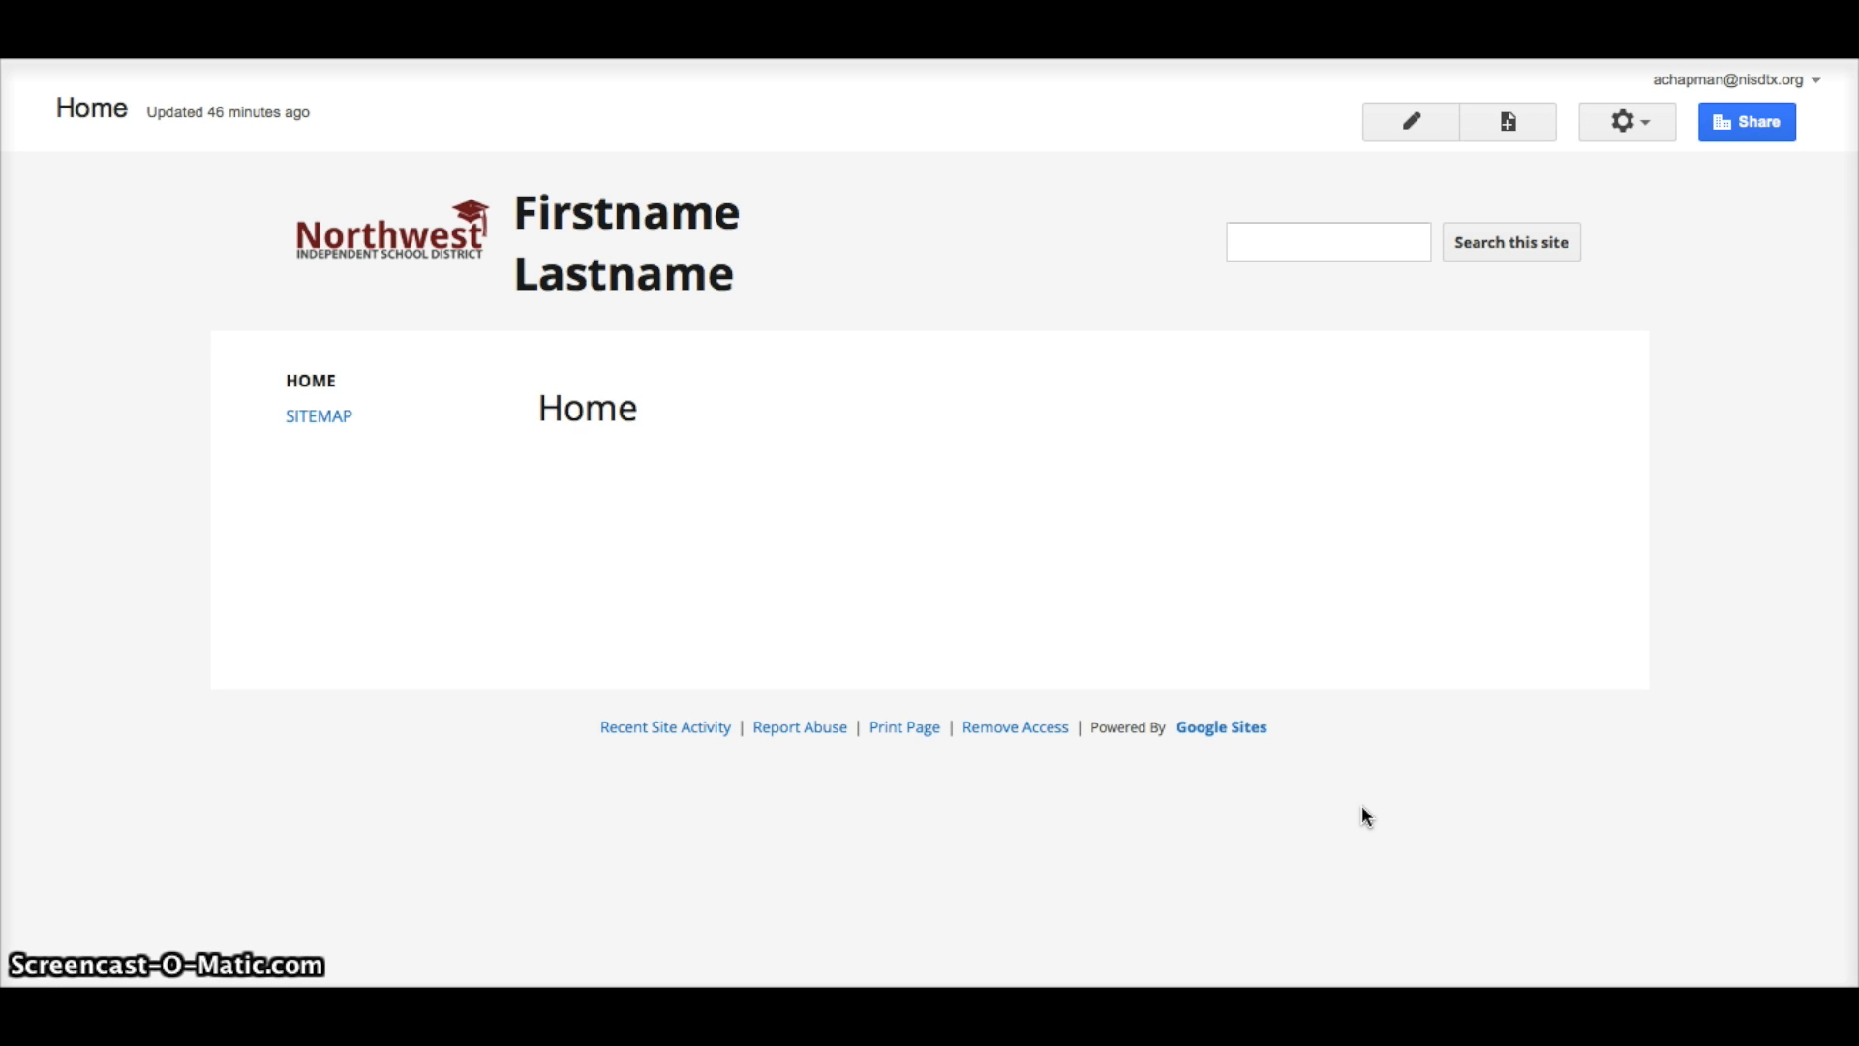
Create a new top-level web page named 2014-2015.
{"action": "left_click", "coordinate": [1512, 124]}
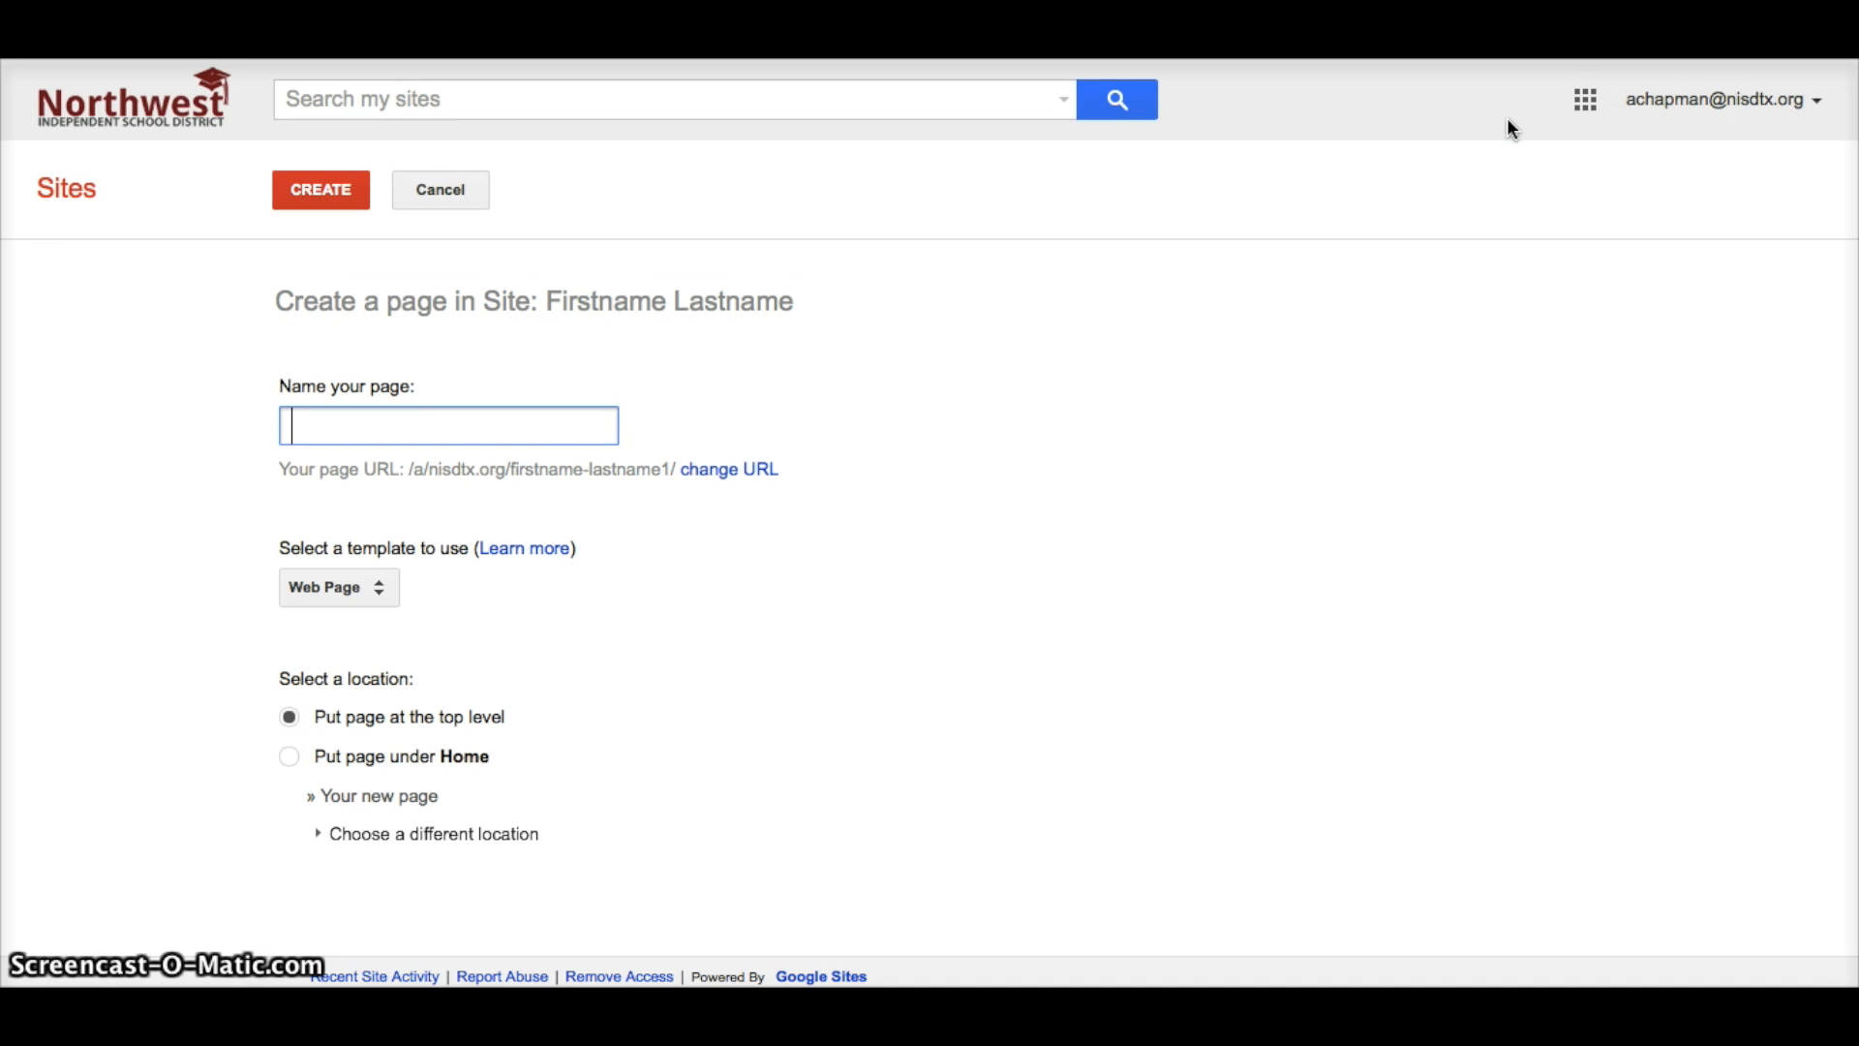
{"action": "type", "text": "20"}
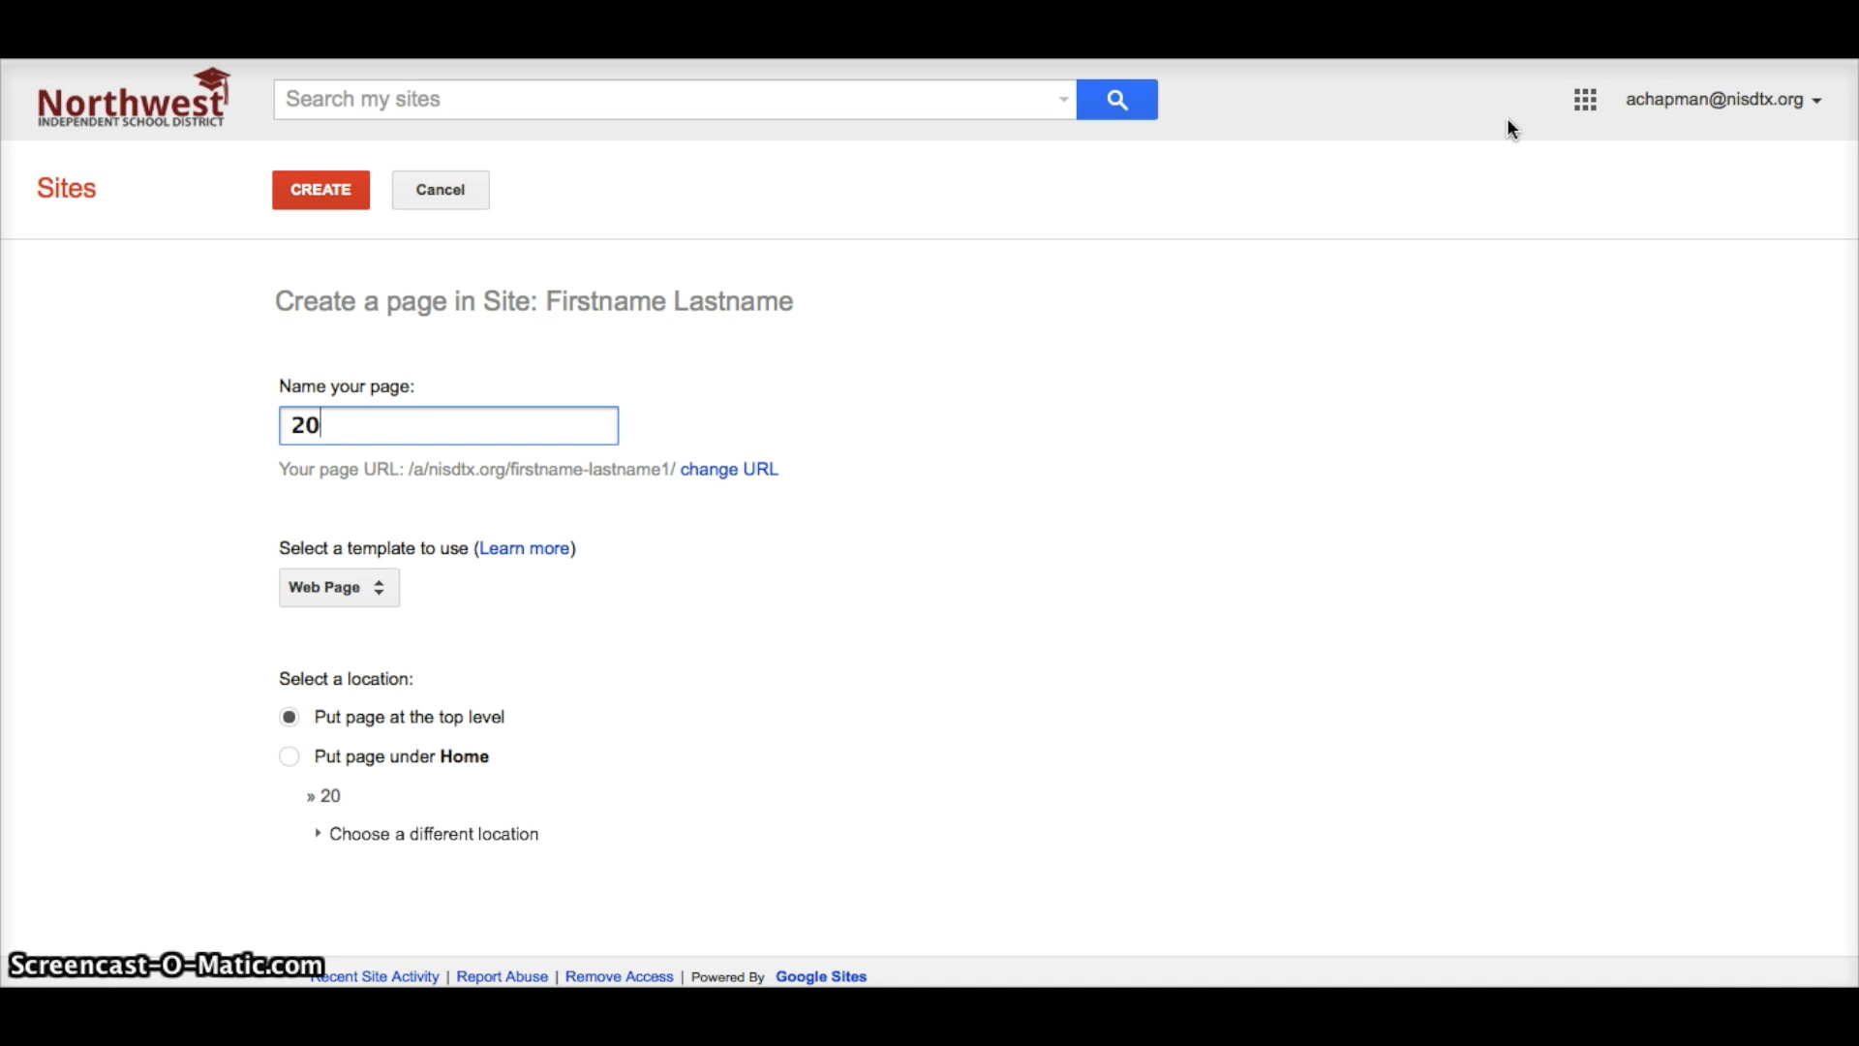
{"action": "type", "text": "14-2015"}
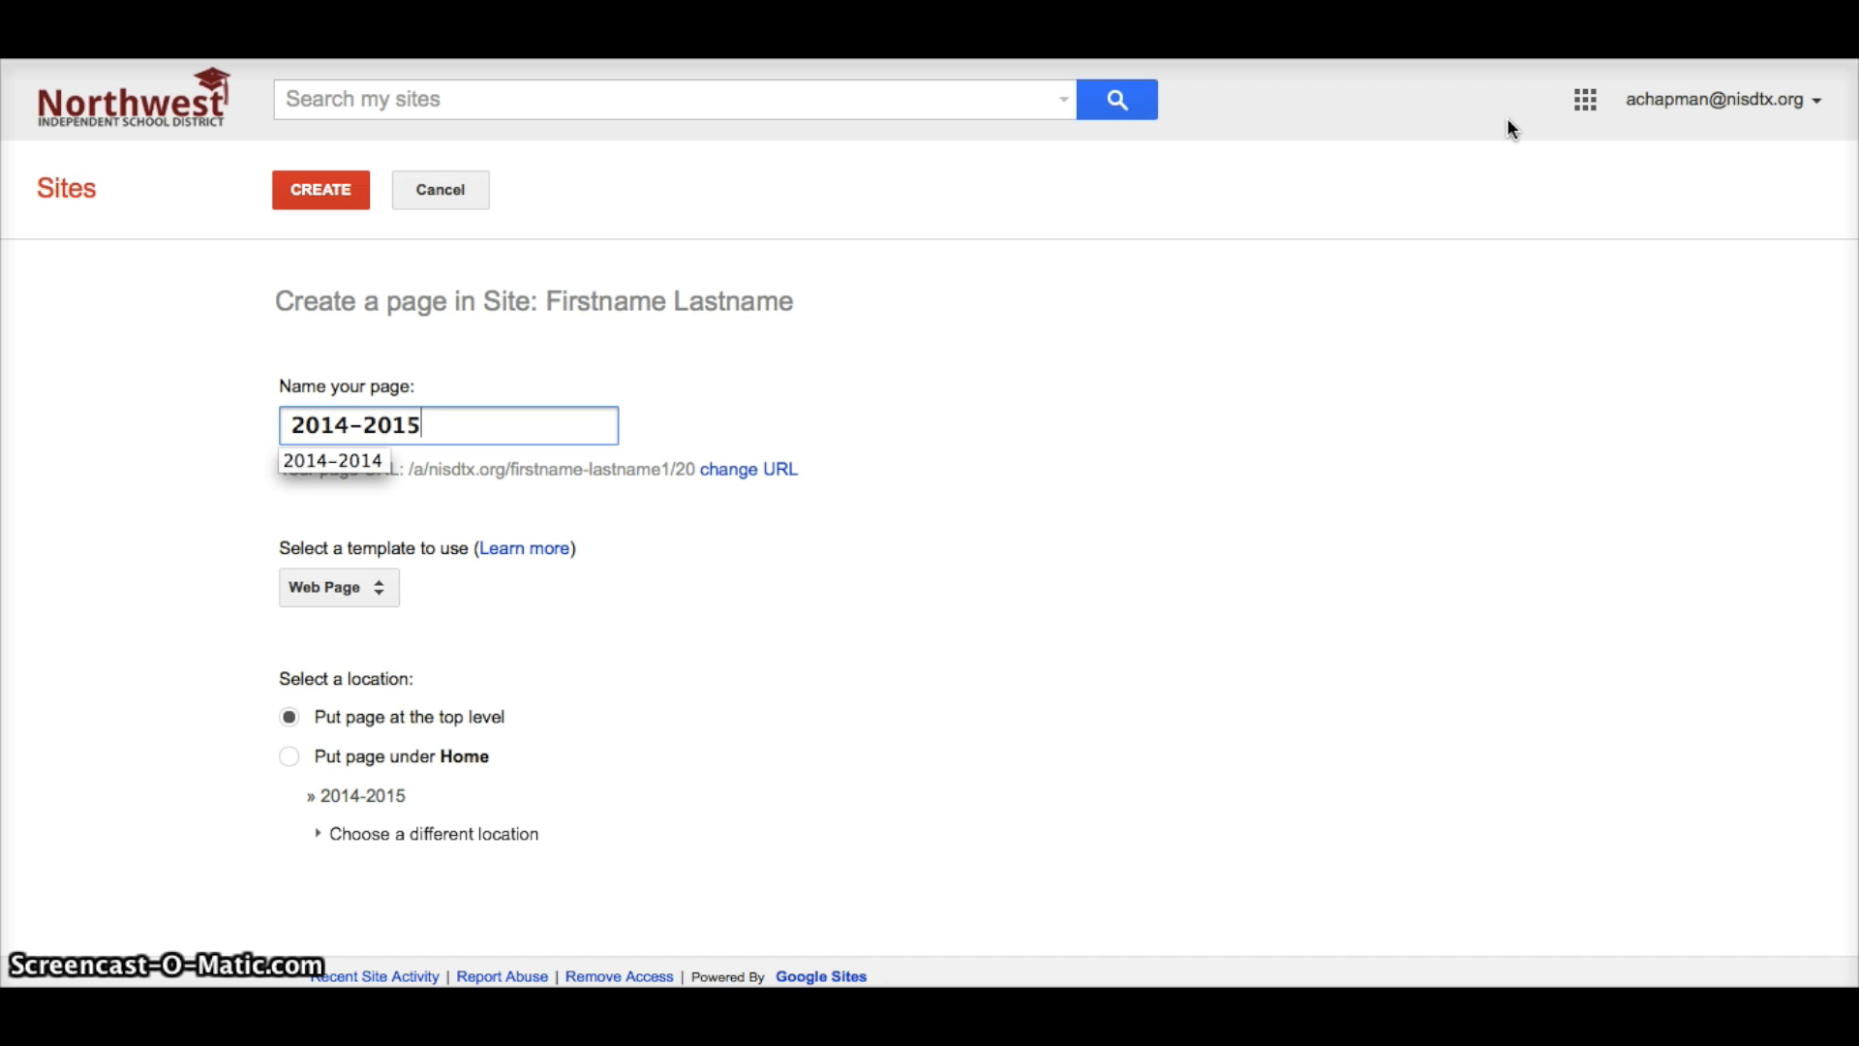
{"action": "type", "text": " ("}
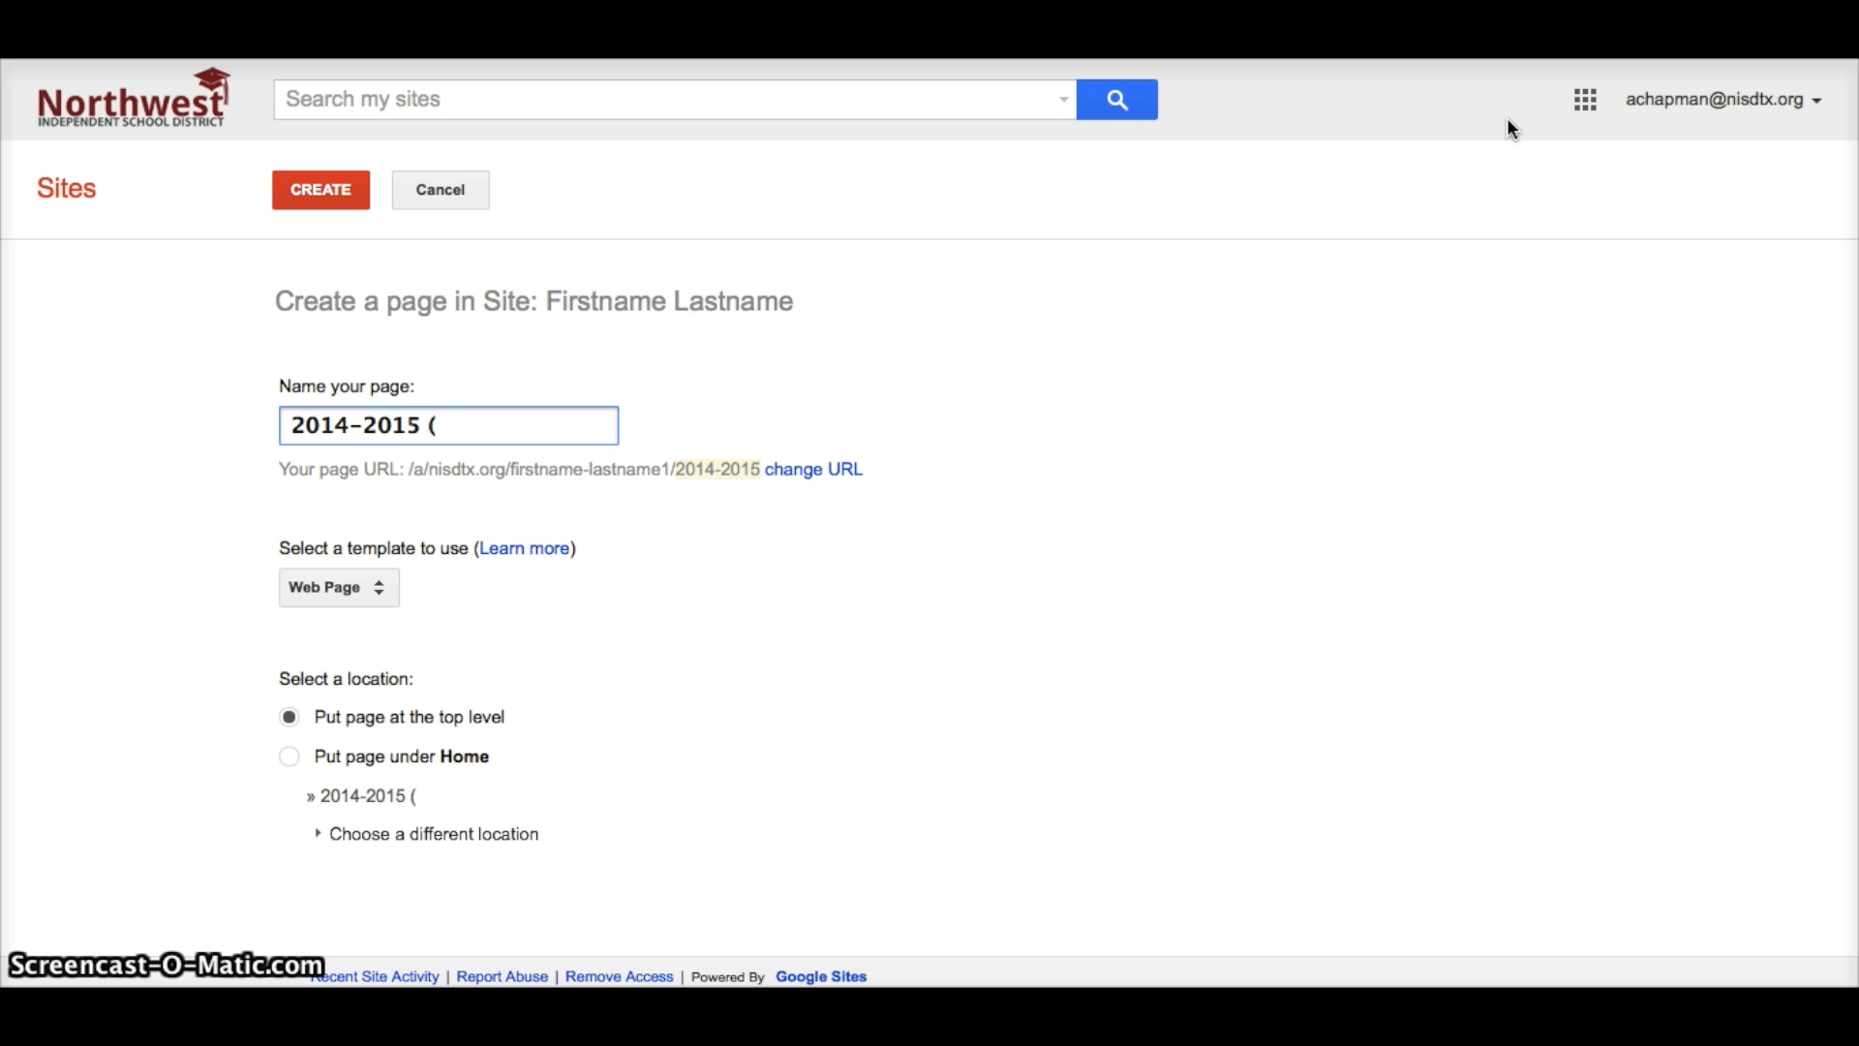
{"action": "key", "text": "BackSpace"}
{"action": "left_click", "coordinate": [358, 194]}
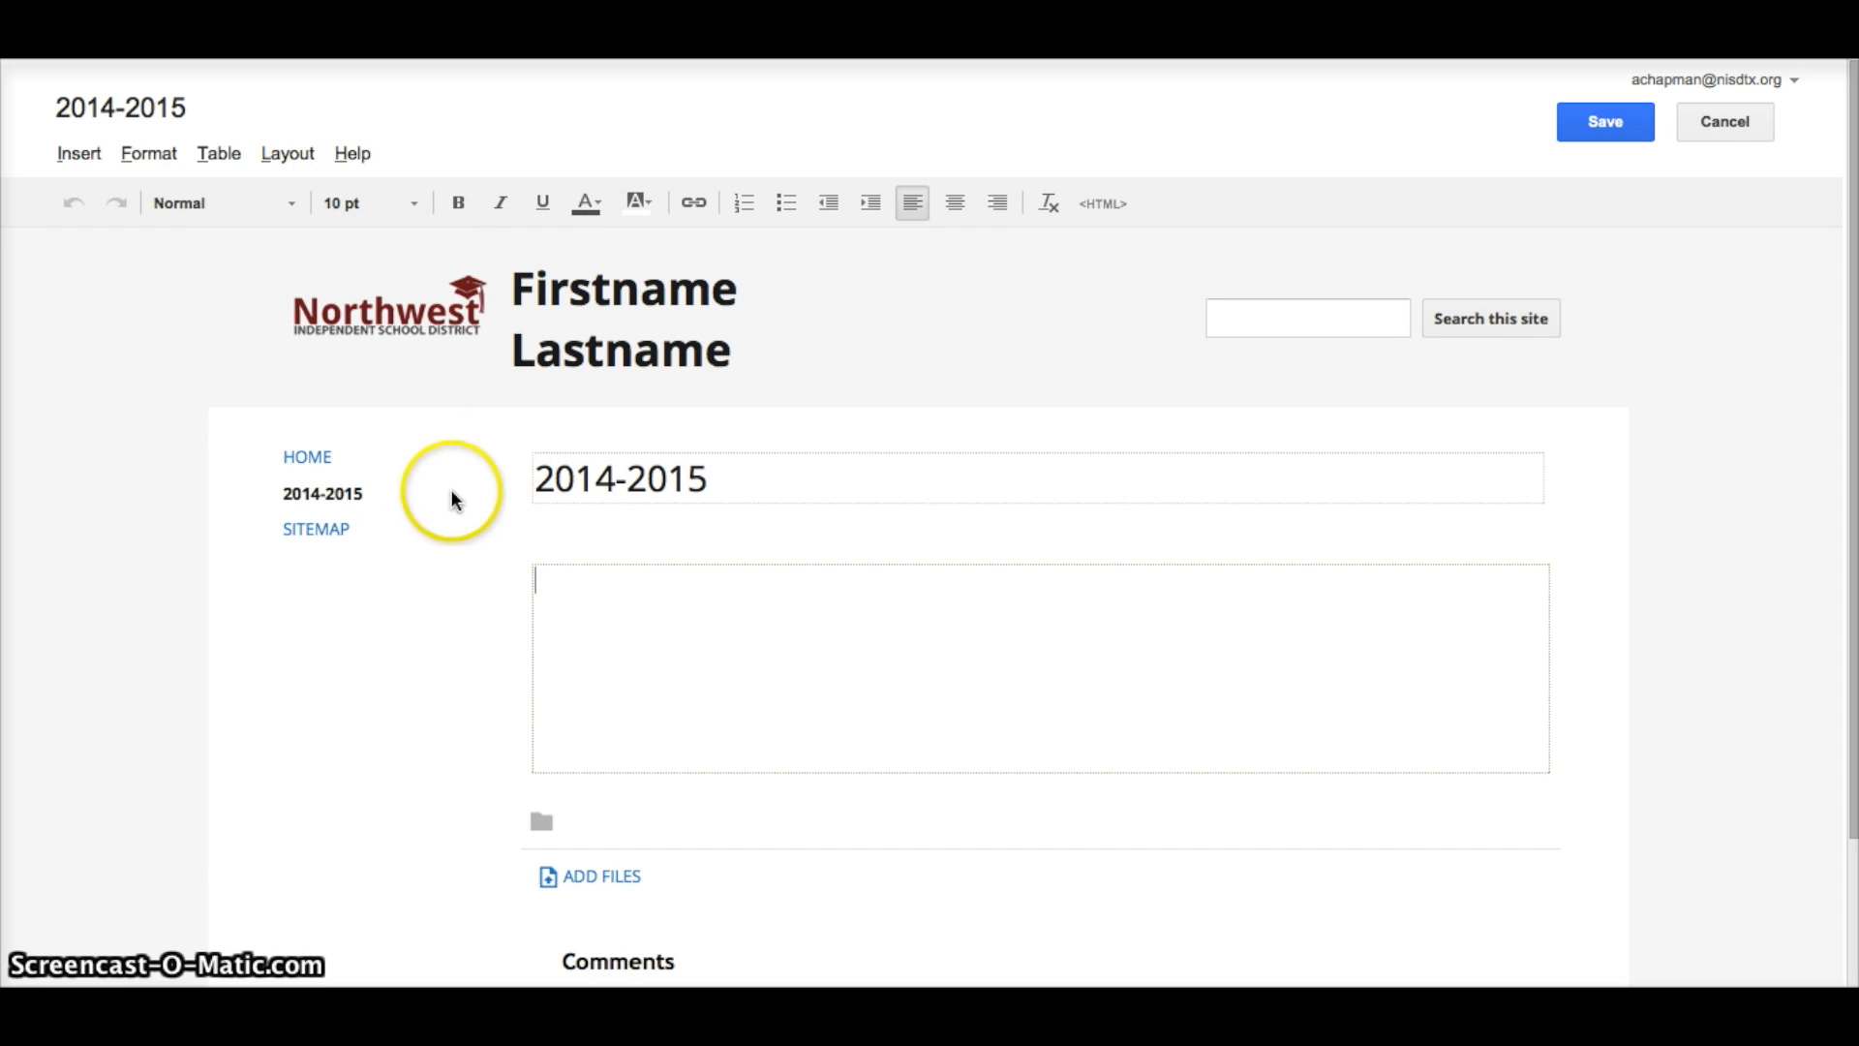
Save the empty 2014-2015 page, reopen it to browse the Insert menu, then save again.
{"action": "left_click", "coordinate": [836, 647]}
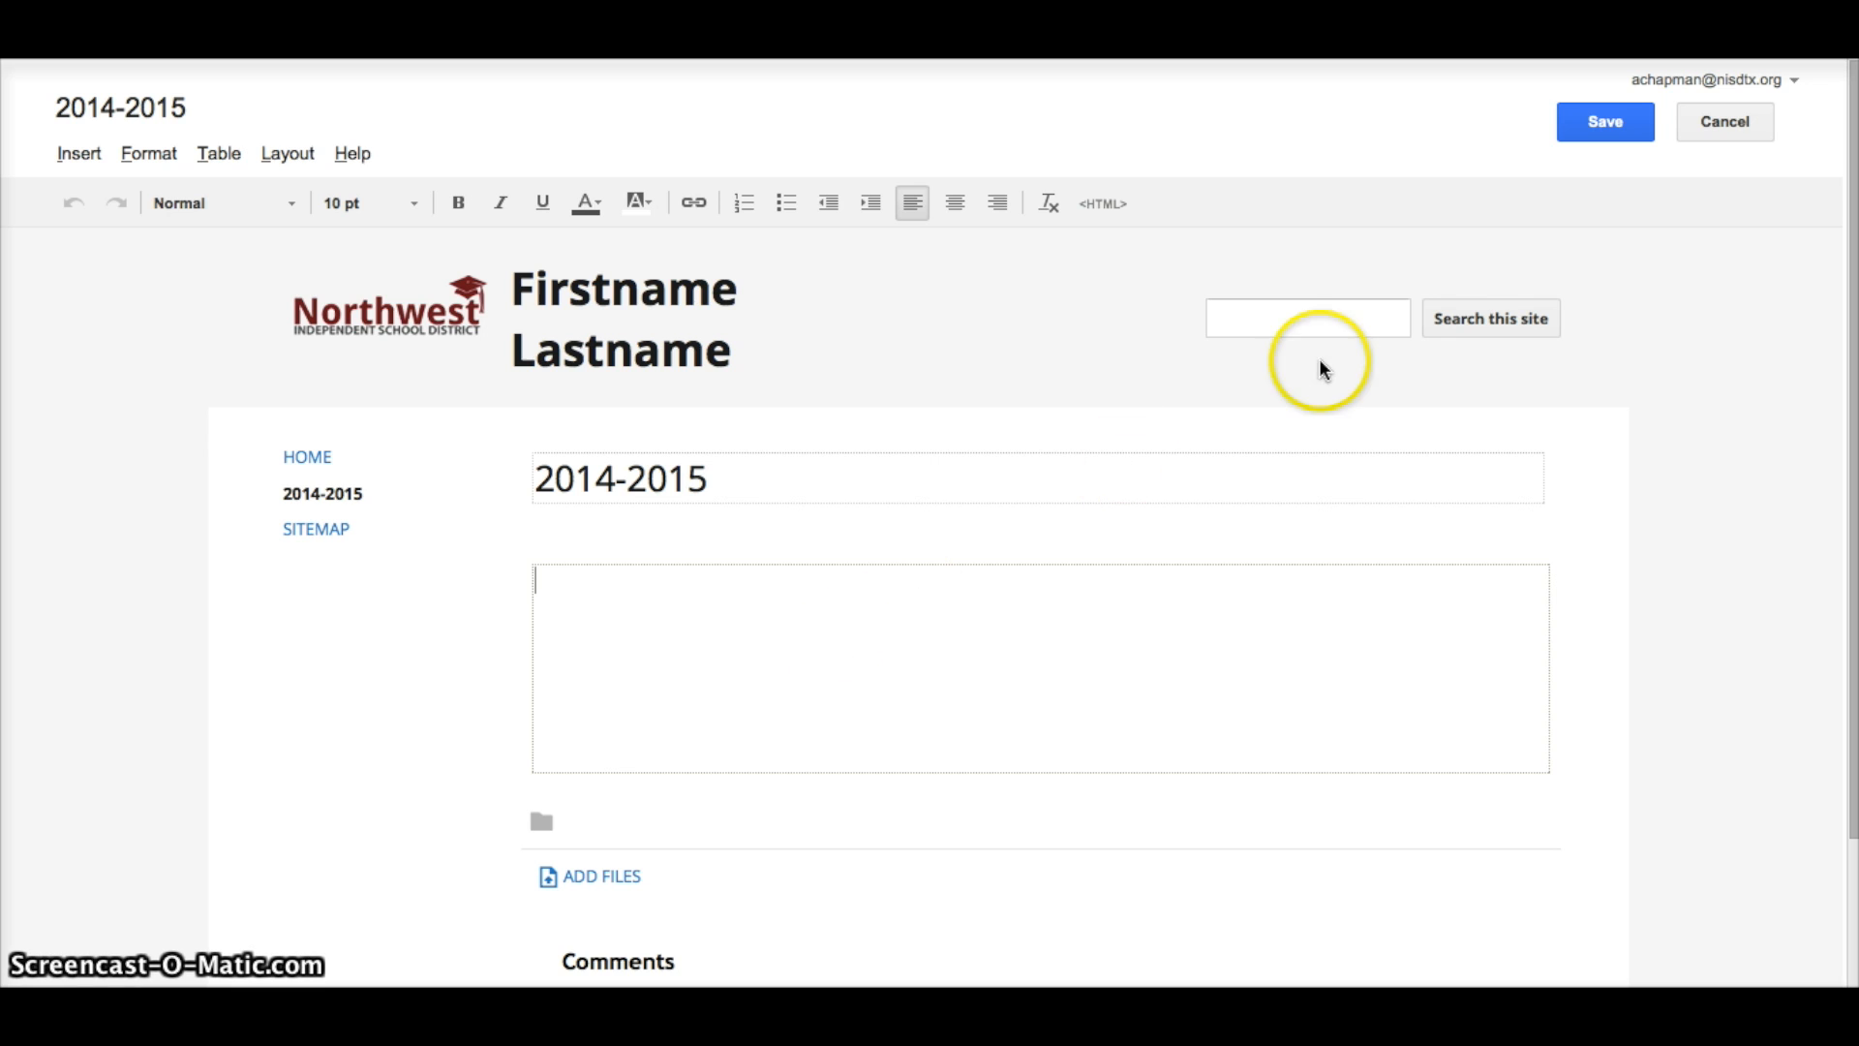
{"action": "left_click", "coordinate": [1609, 120]}
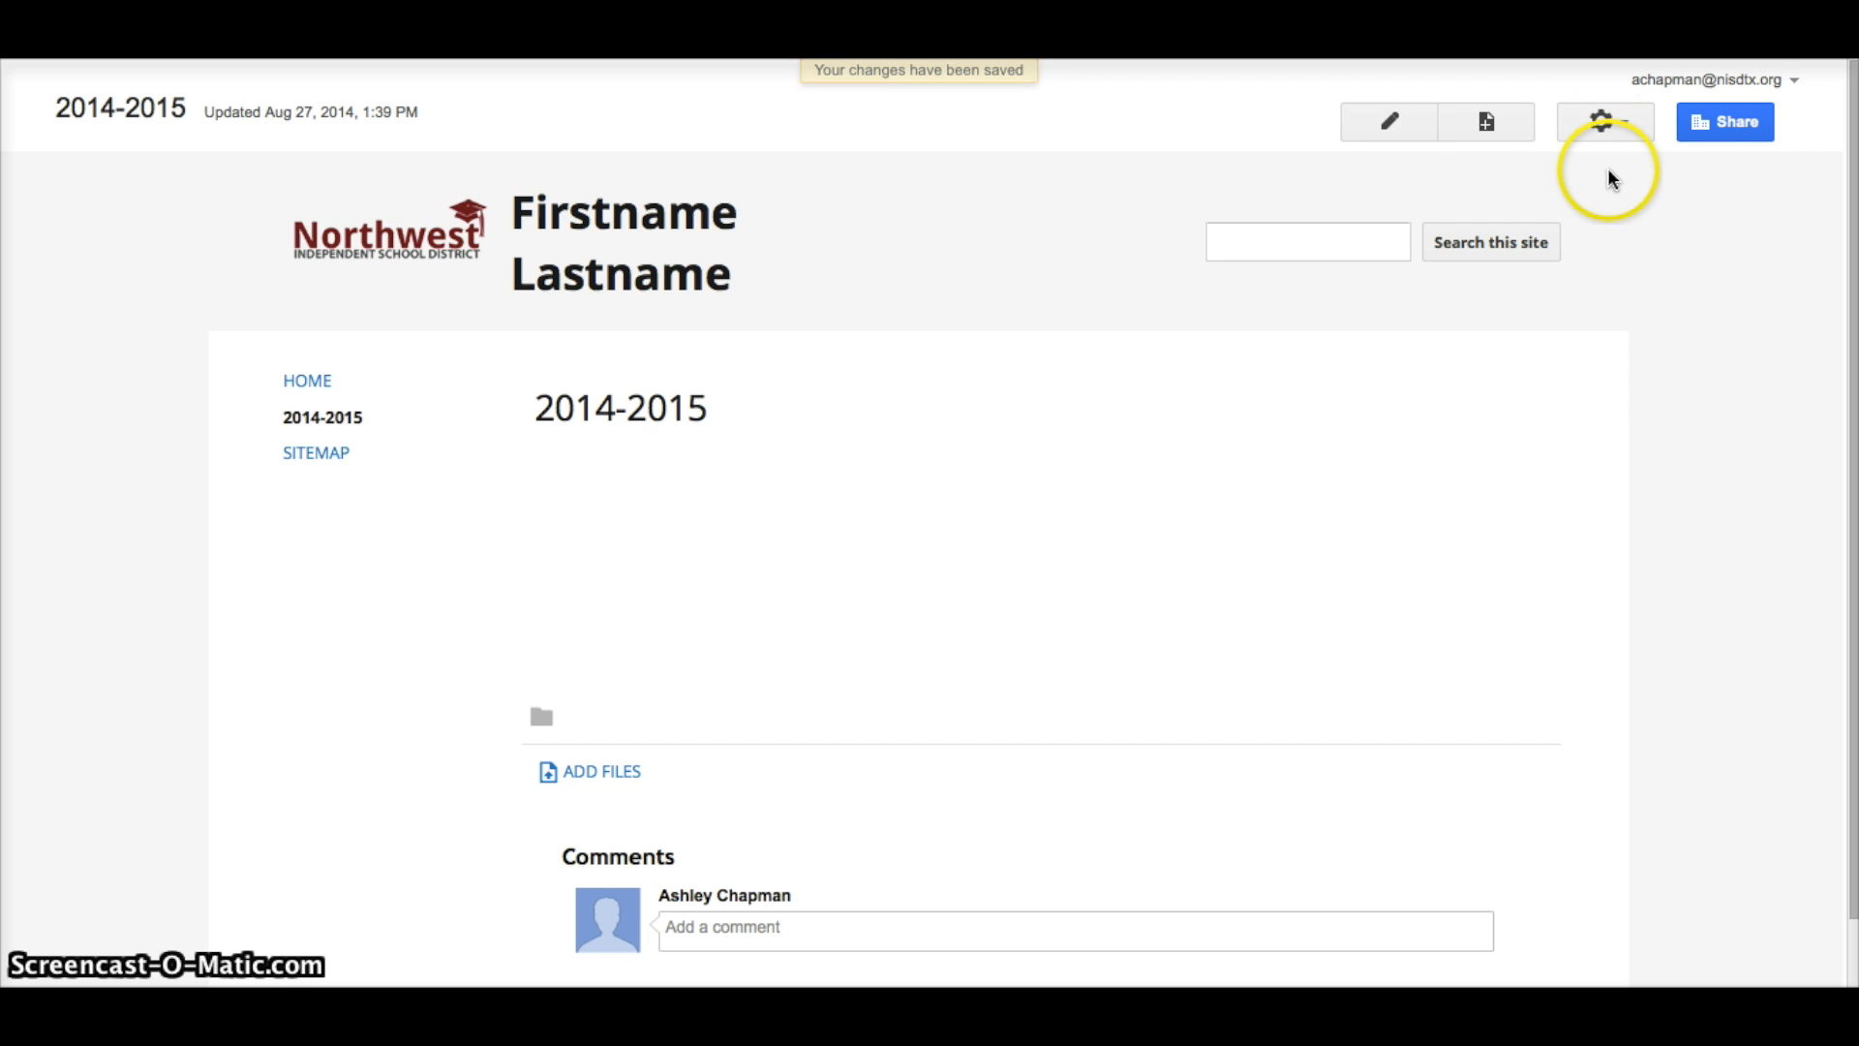
{"action": "left_click", "coordinate": [1388, 123]}
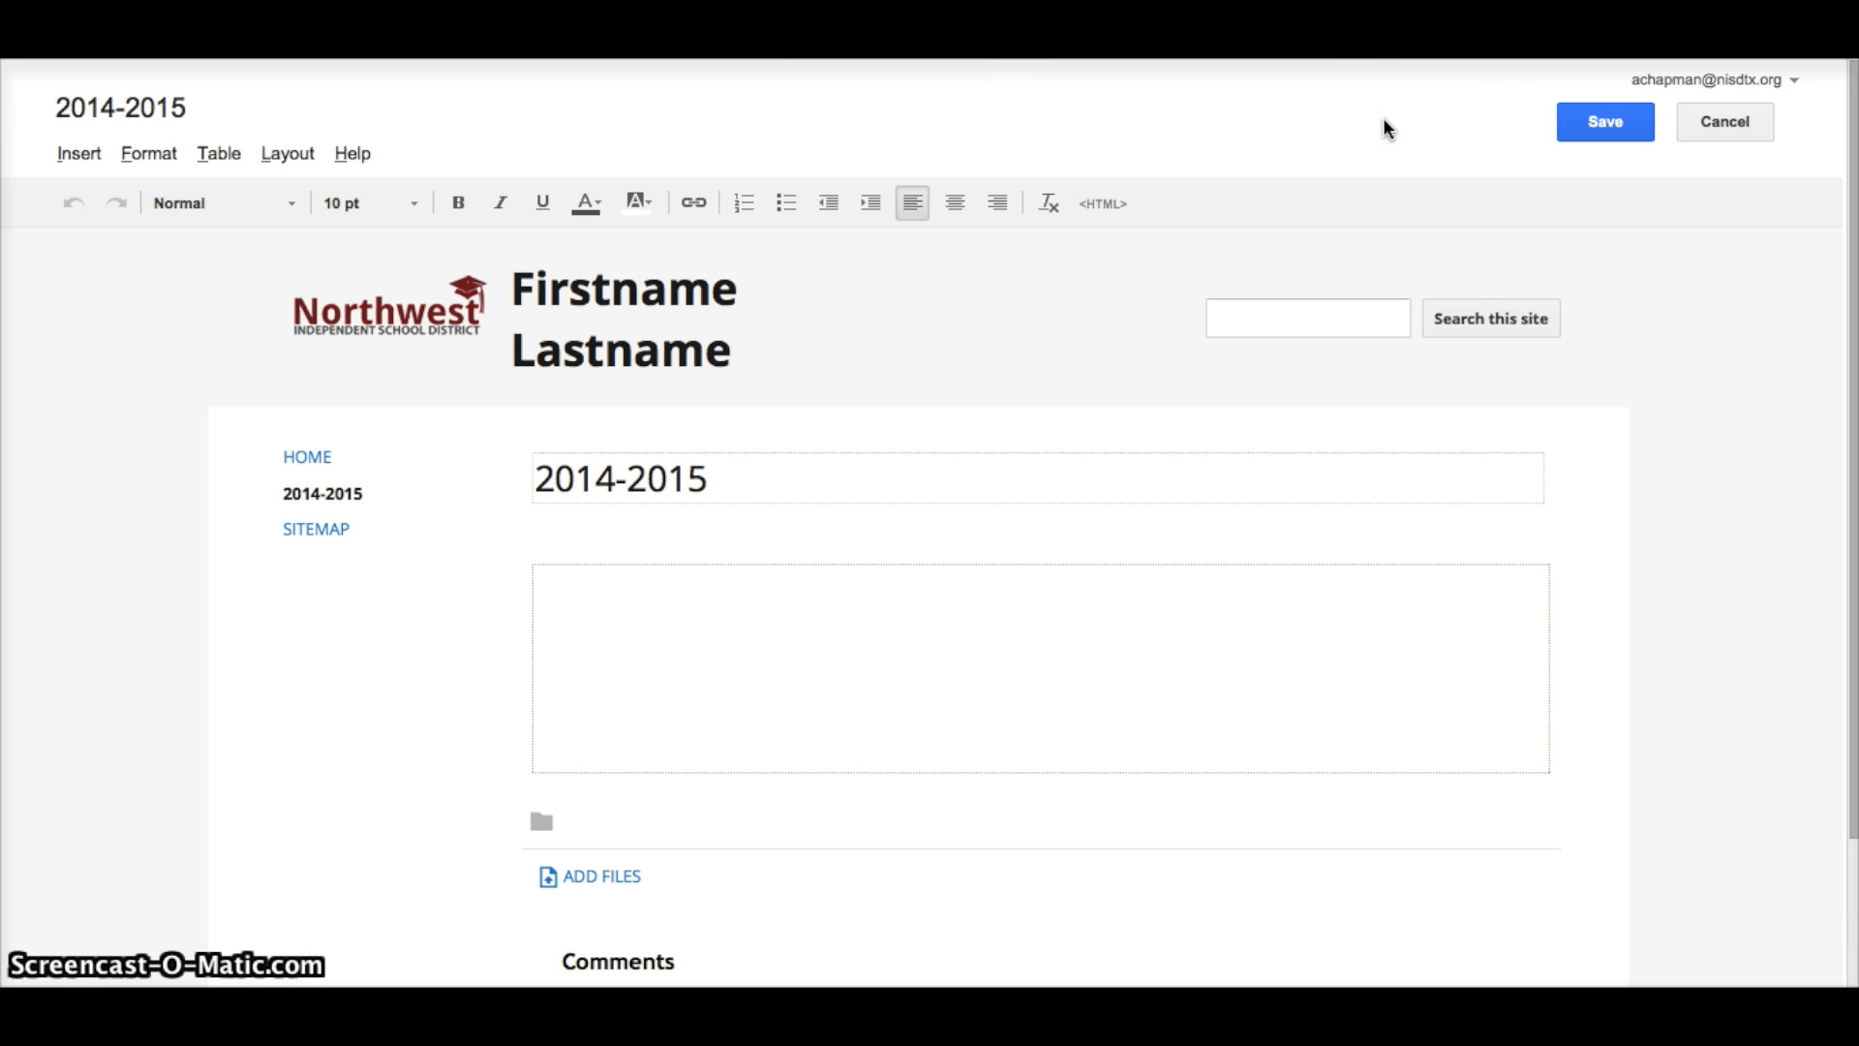
{"action": "left_click", "coordinate": [84, 161]}
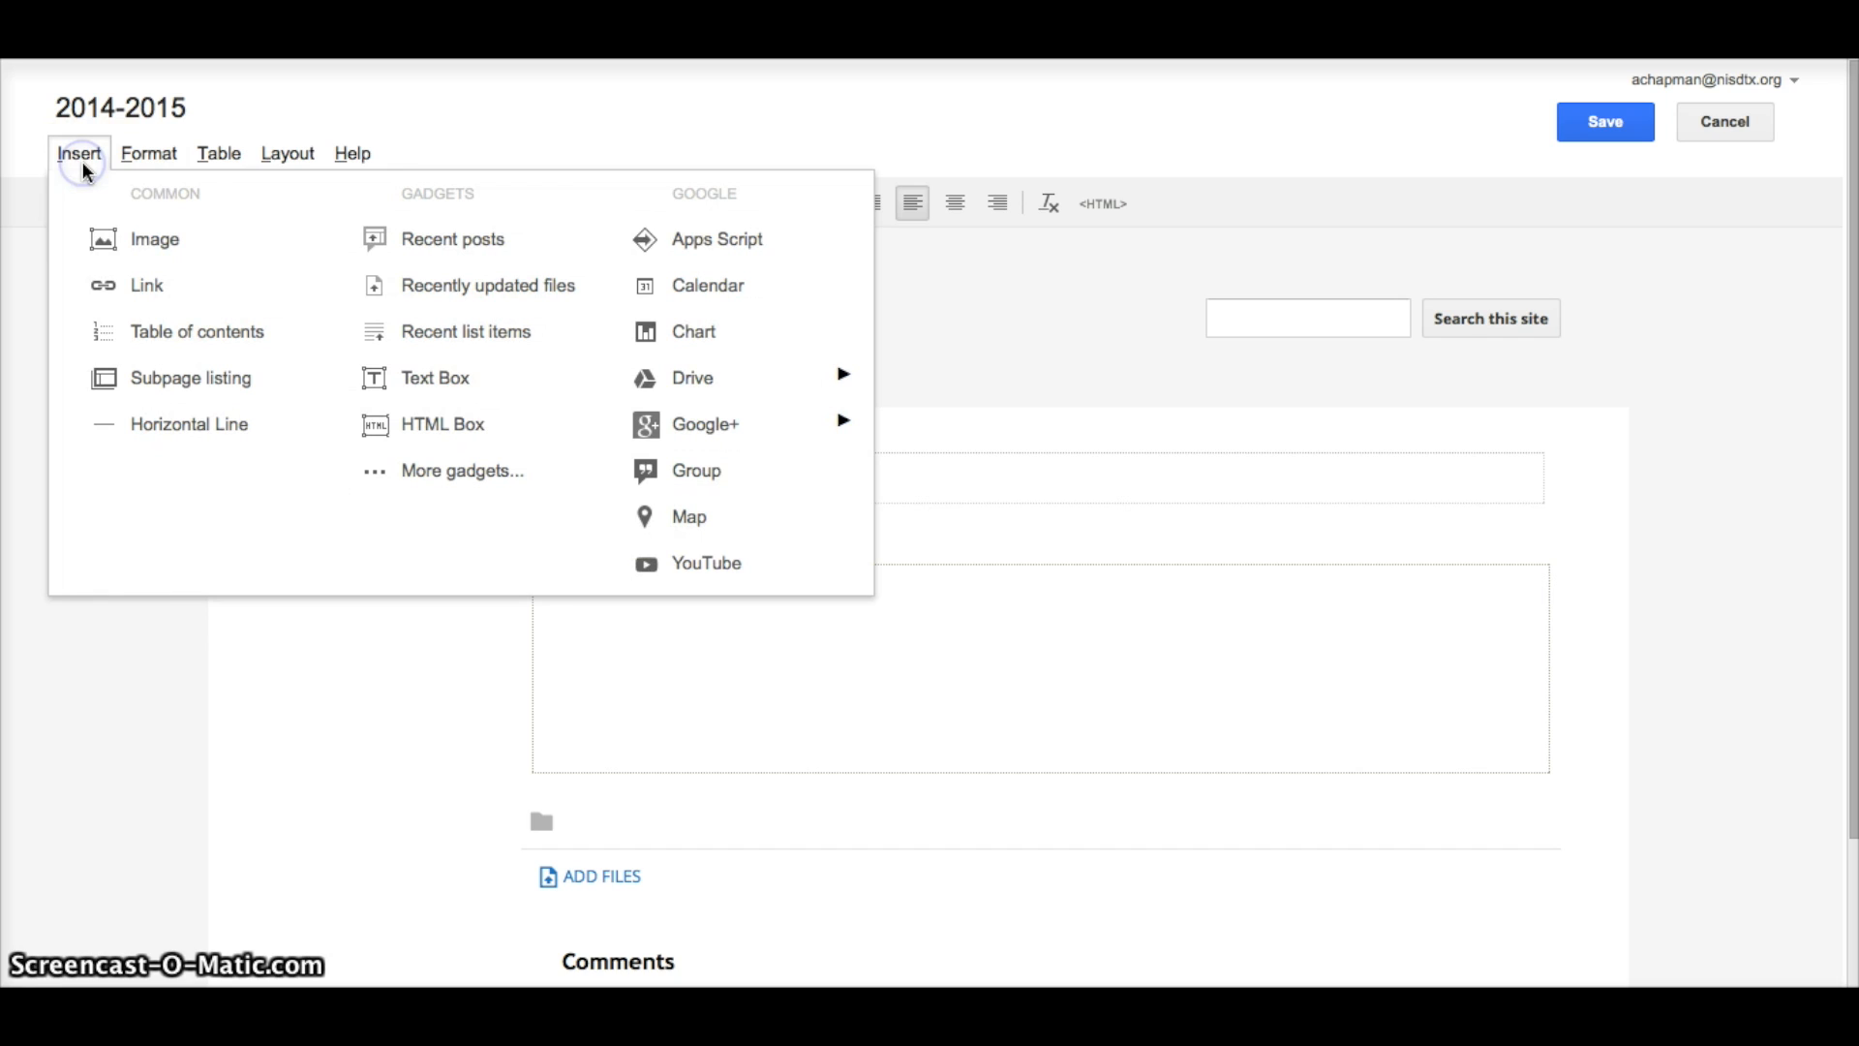
{"action": "left_click", "coordinate": [96, 240]}
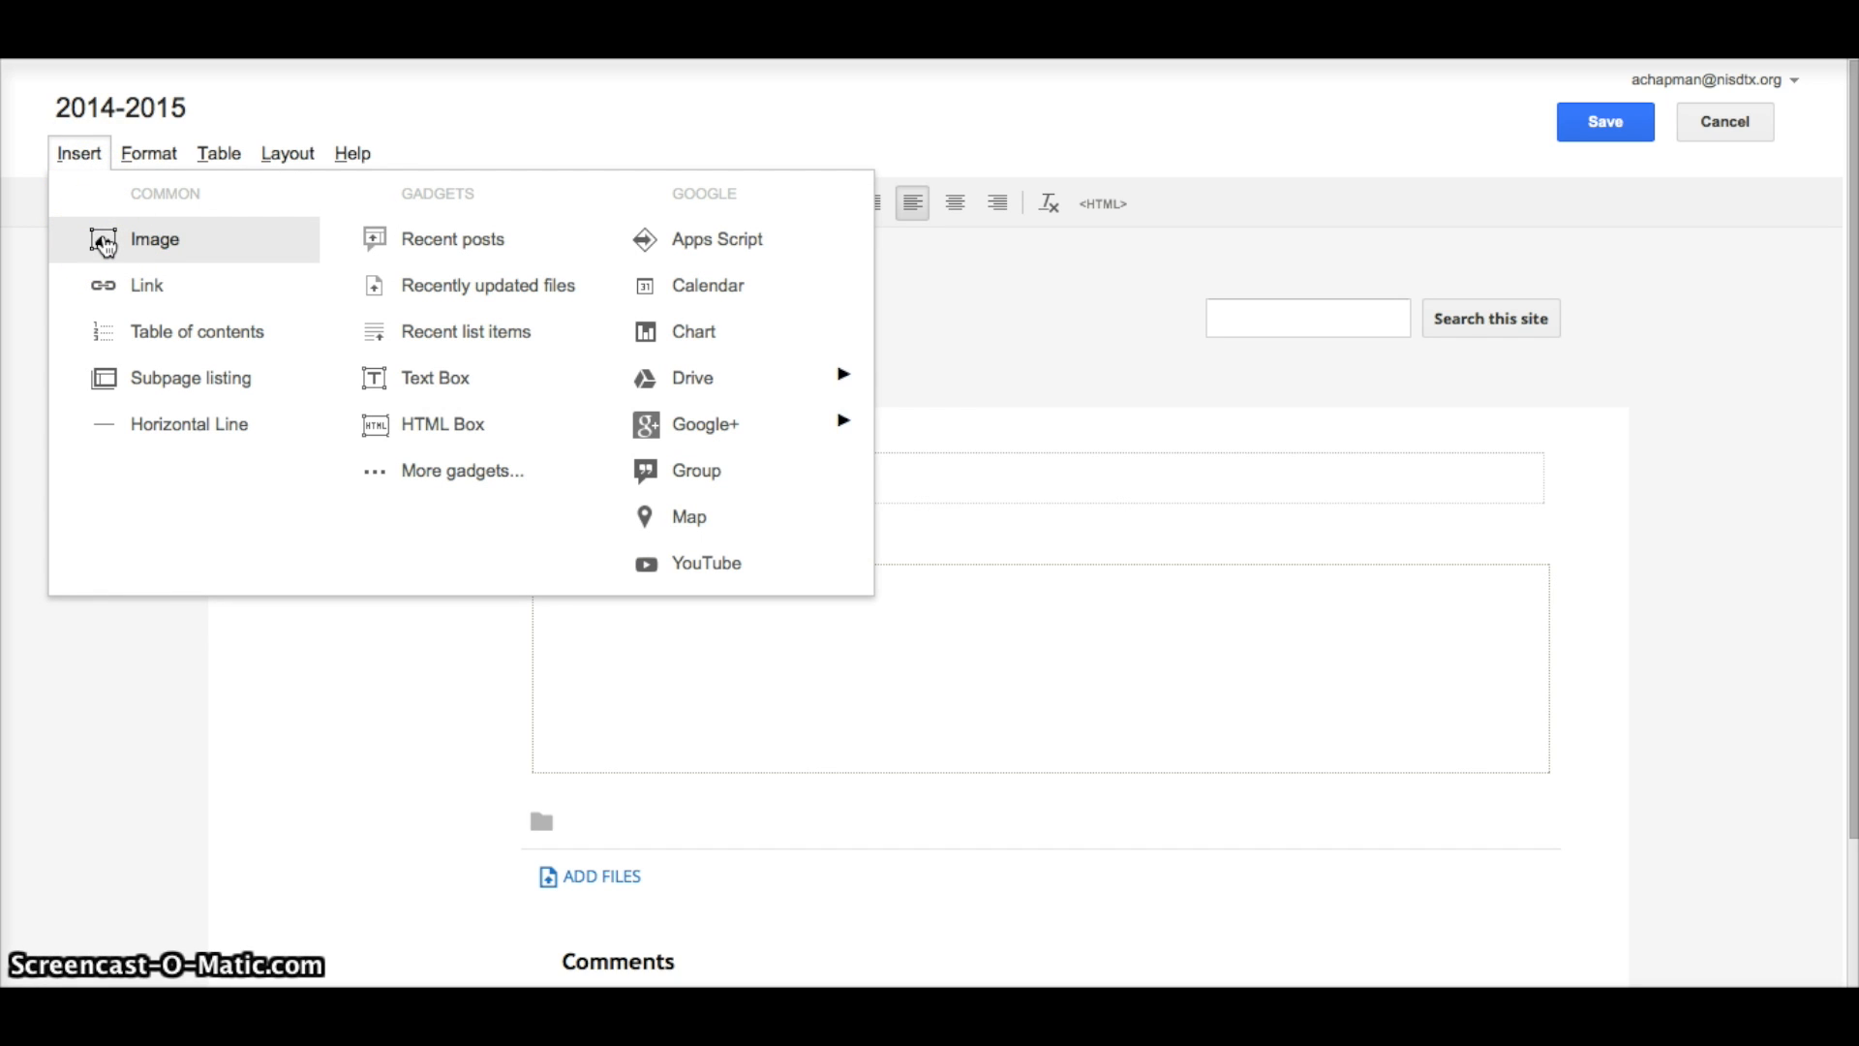
{"action": "left_click", "coordinate": [266, 771]}
{"action": "left_click", "coordinate": [1650, 121]}
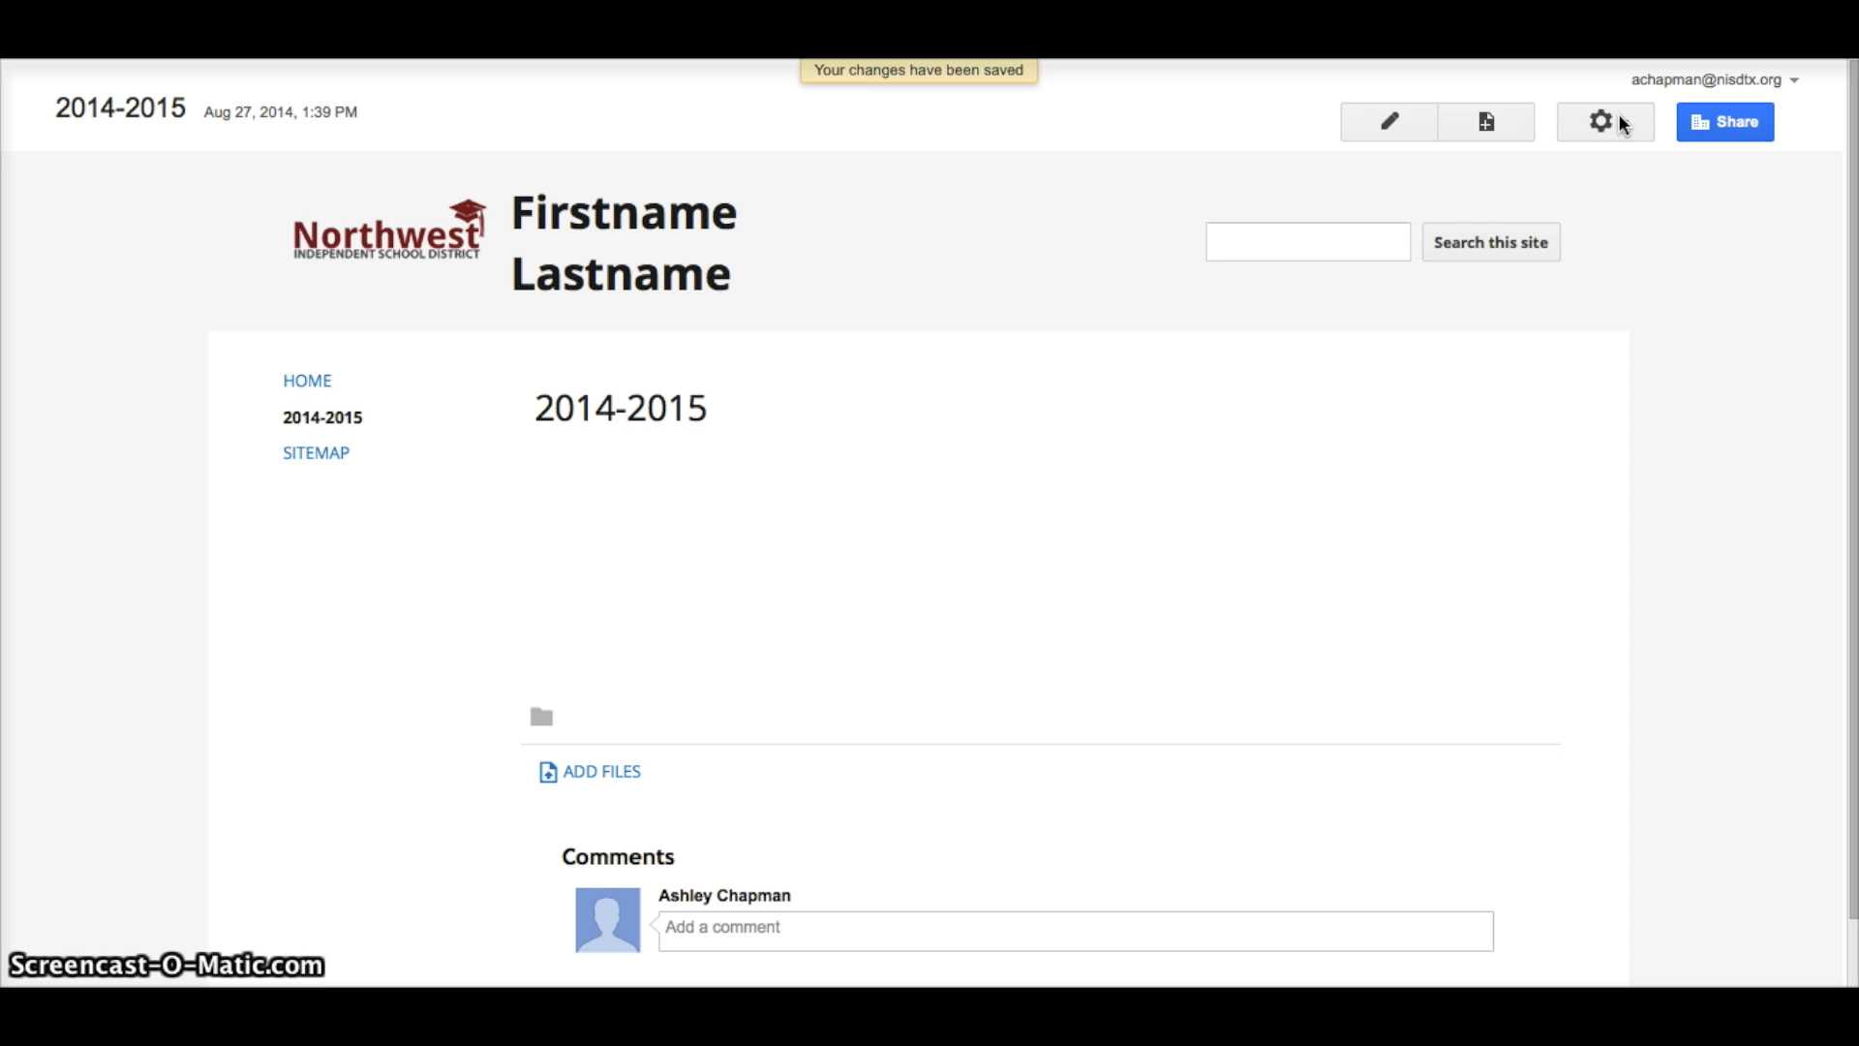
Create an 'Algebra I' page with 2014-2015 chosen as its parent location.
{"action": "left_click", "coordinate": [1476, 133]}
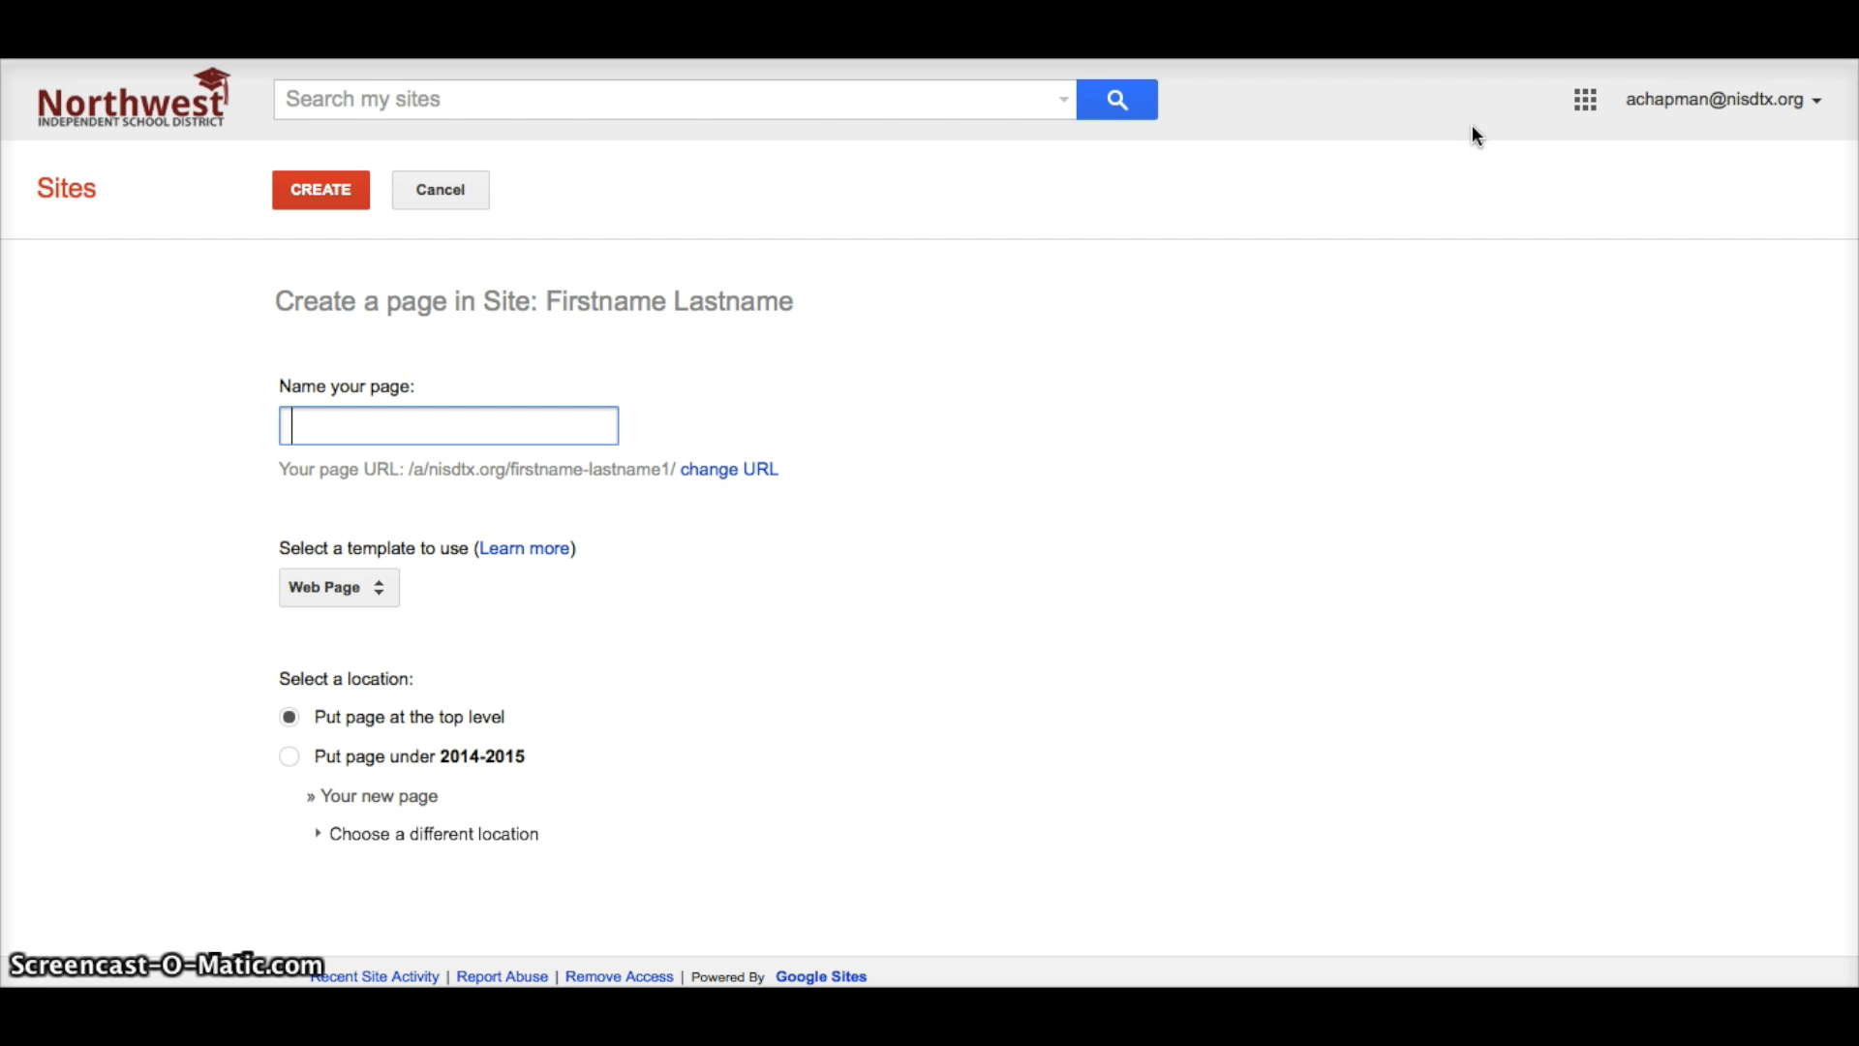
{"action": "type", "text": "Math"}
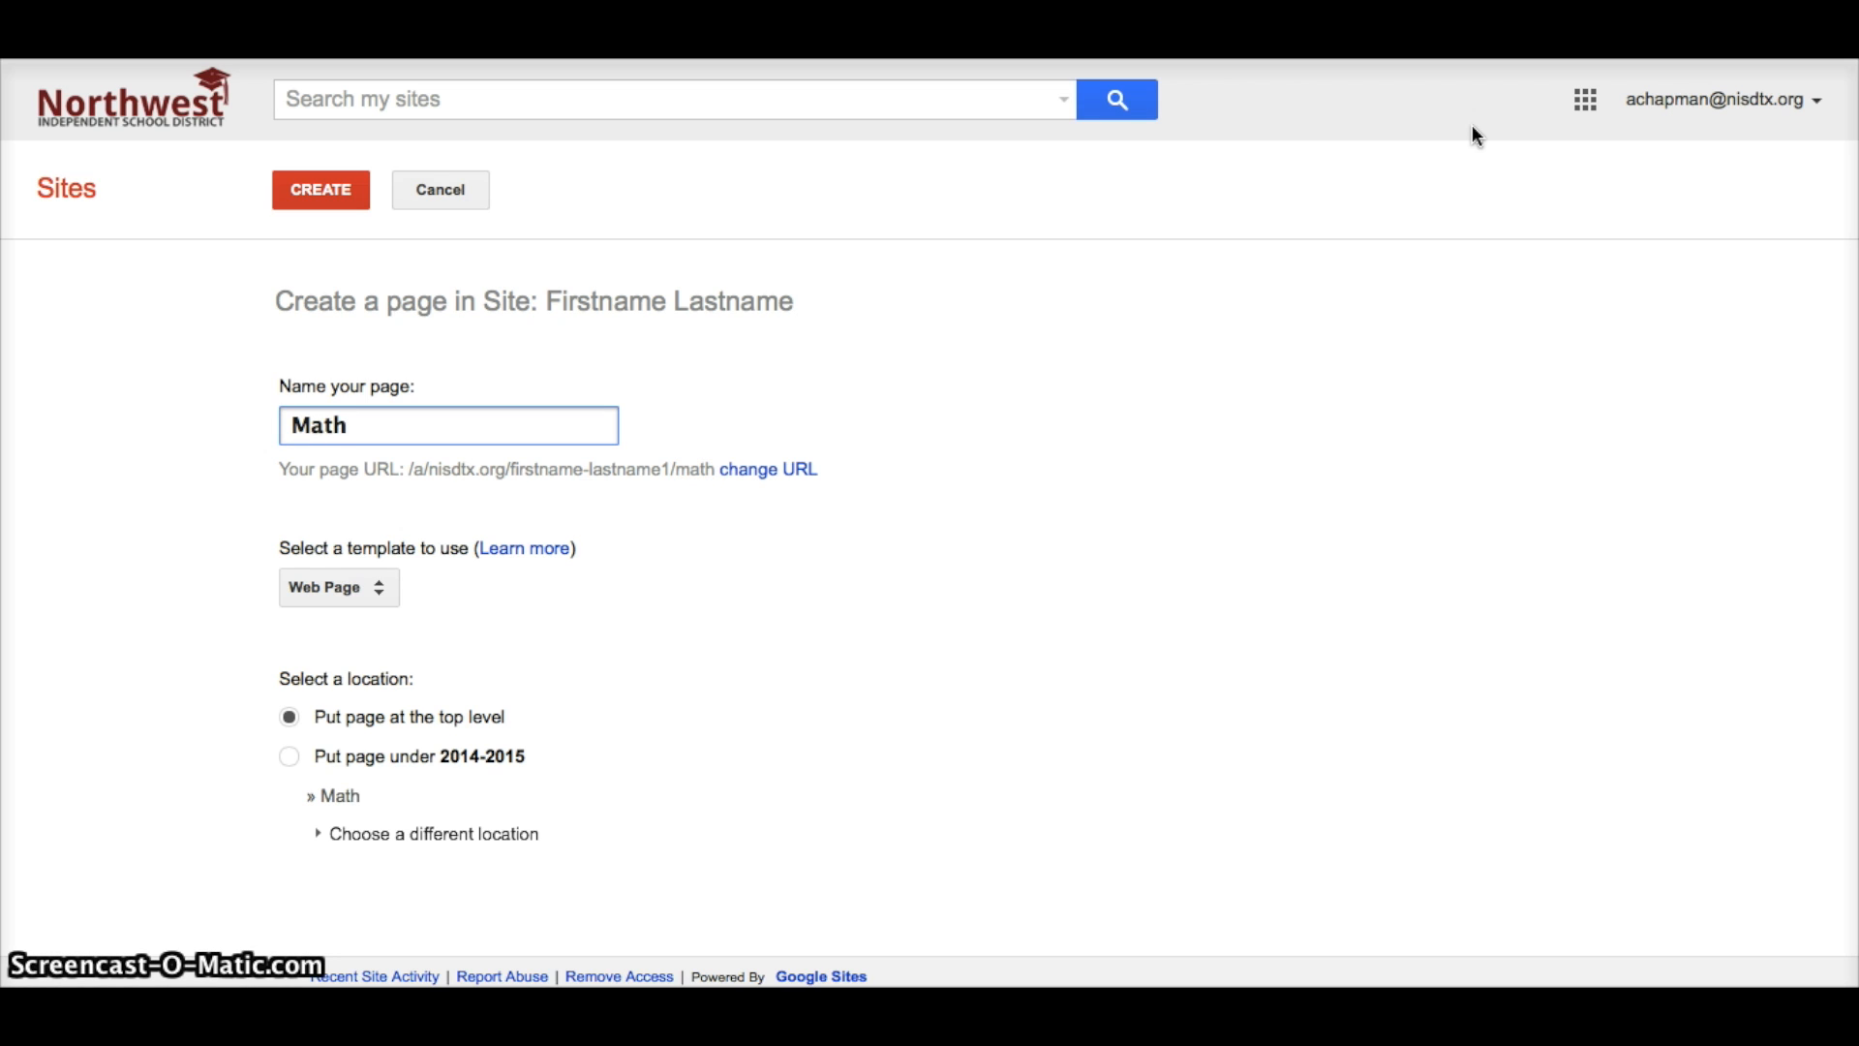
{"action": "key", "text": "BackSpace"}
{"action": "key", "text": "BackSpace"}
{"action": "key", "text": "BackSpace"}
{"action": "key", "text": "BackSpace"}
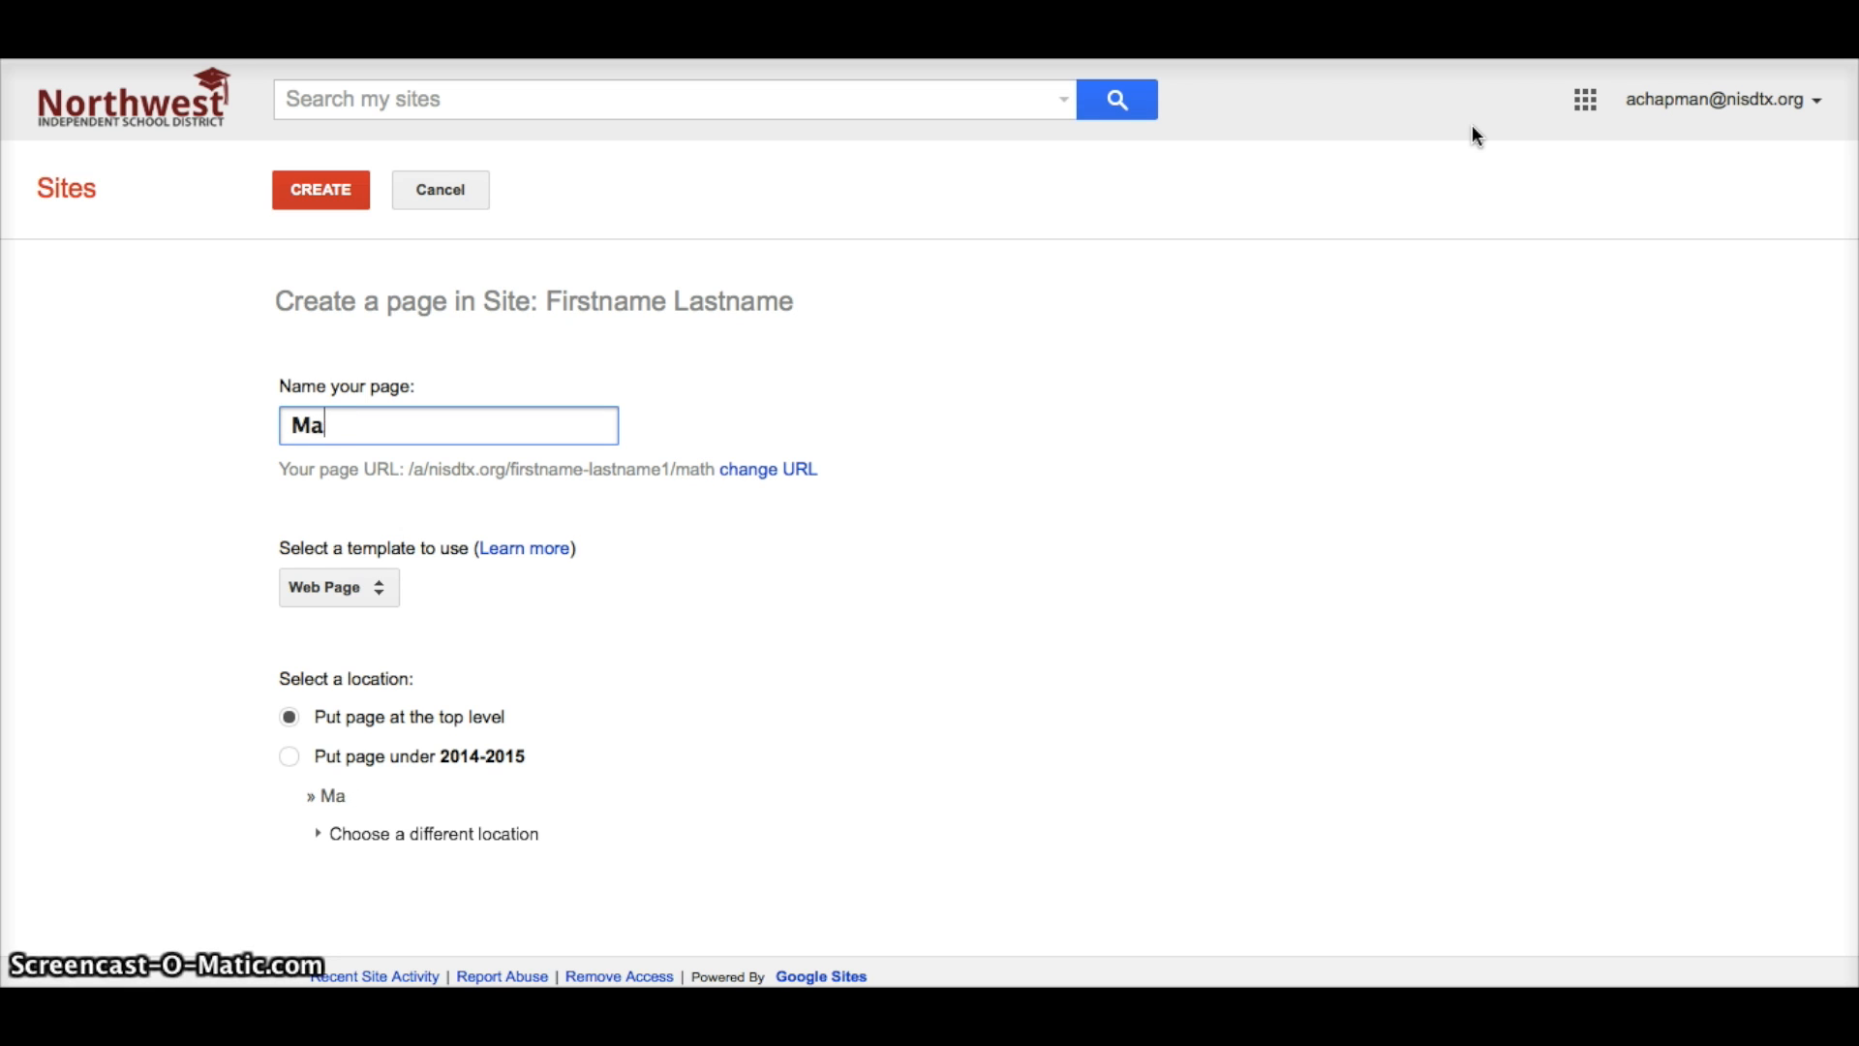
{"action": "type", "text": "Al"}
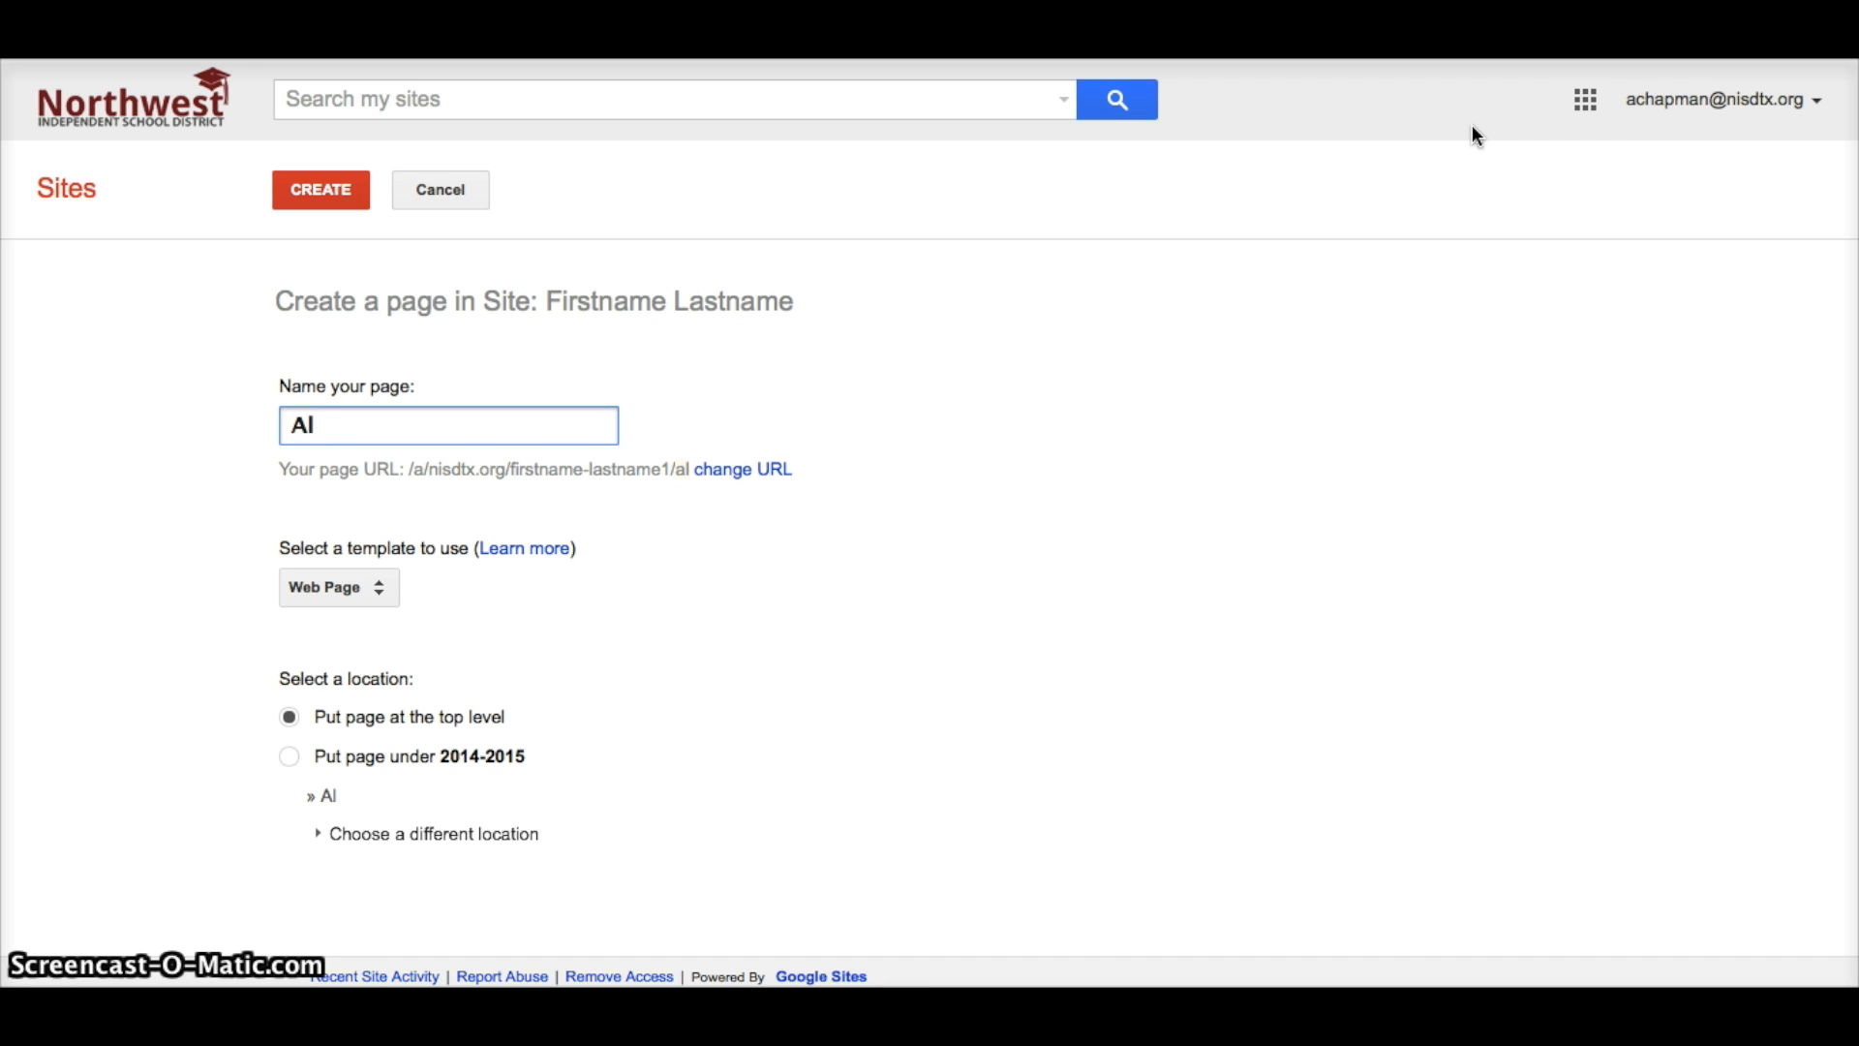
{"action": "type", "text": "gebra I"}
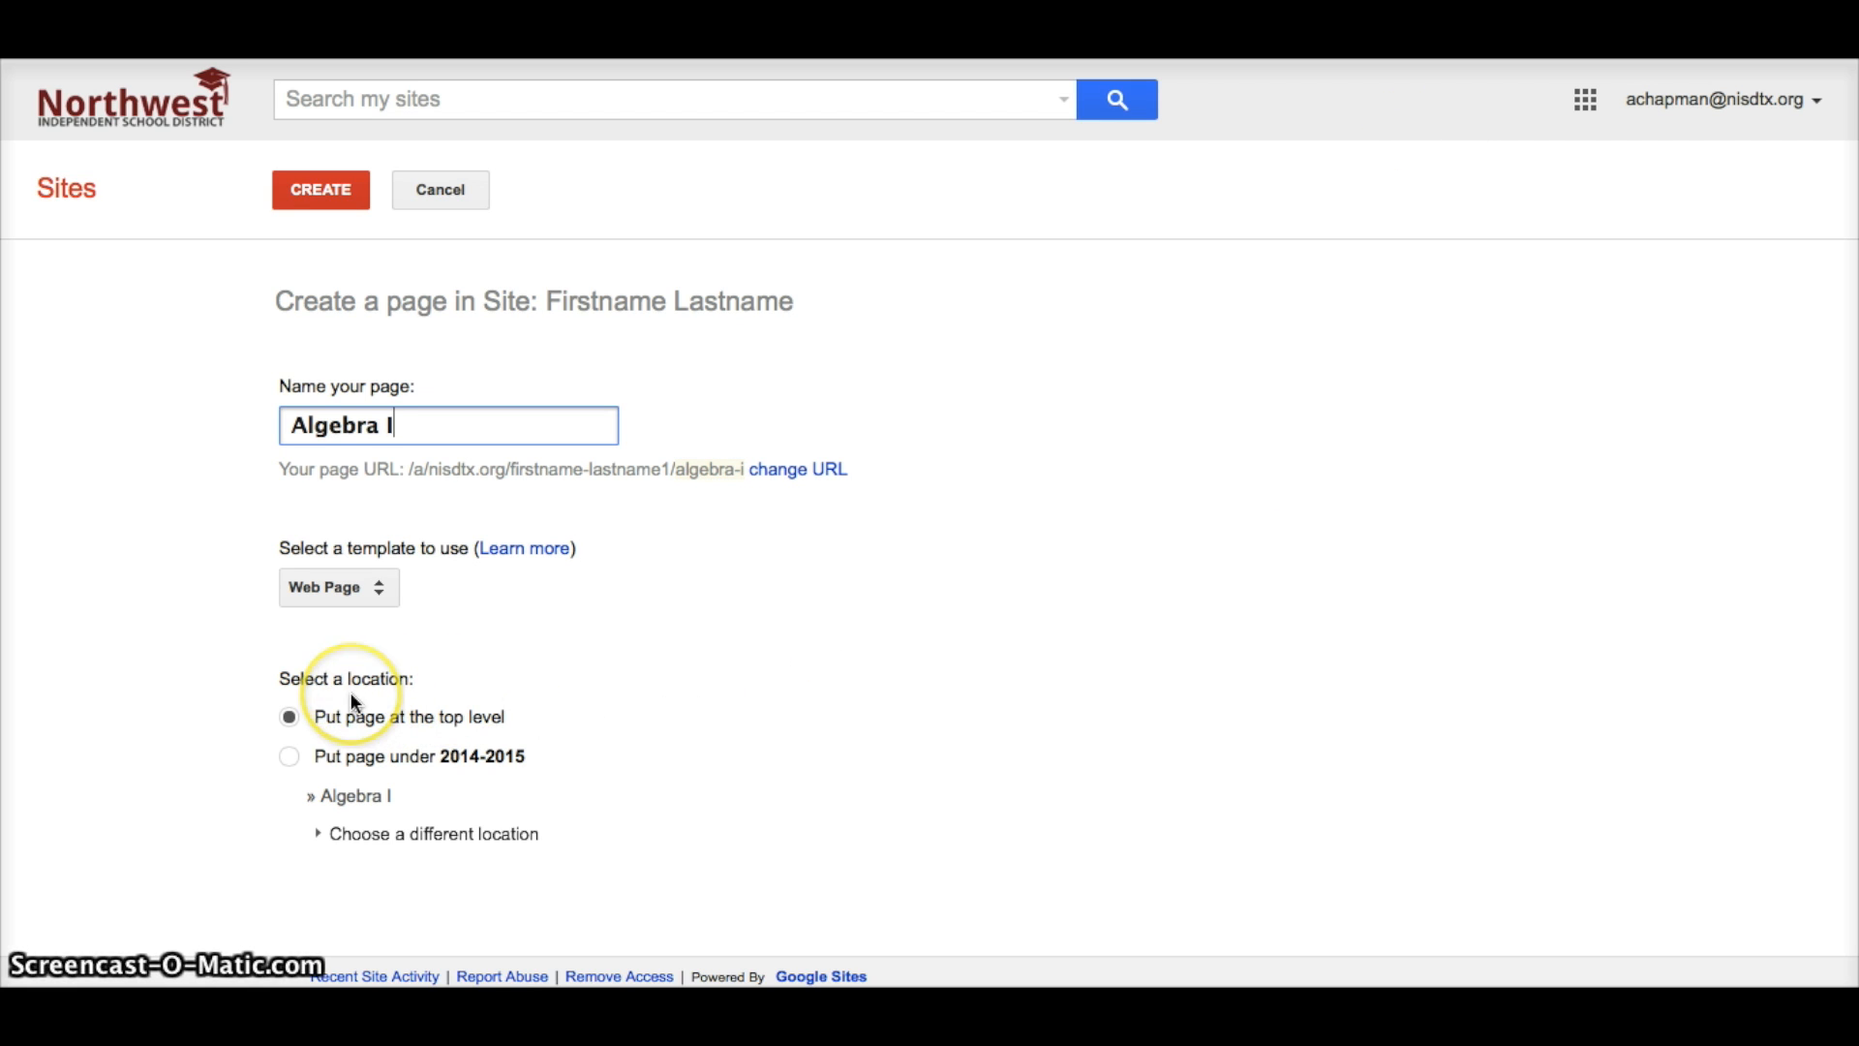
{"action": "left_click", "coordinate": [289, 760]}
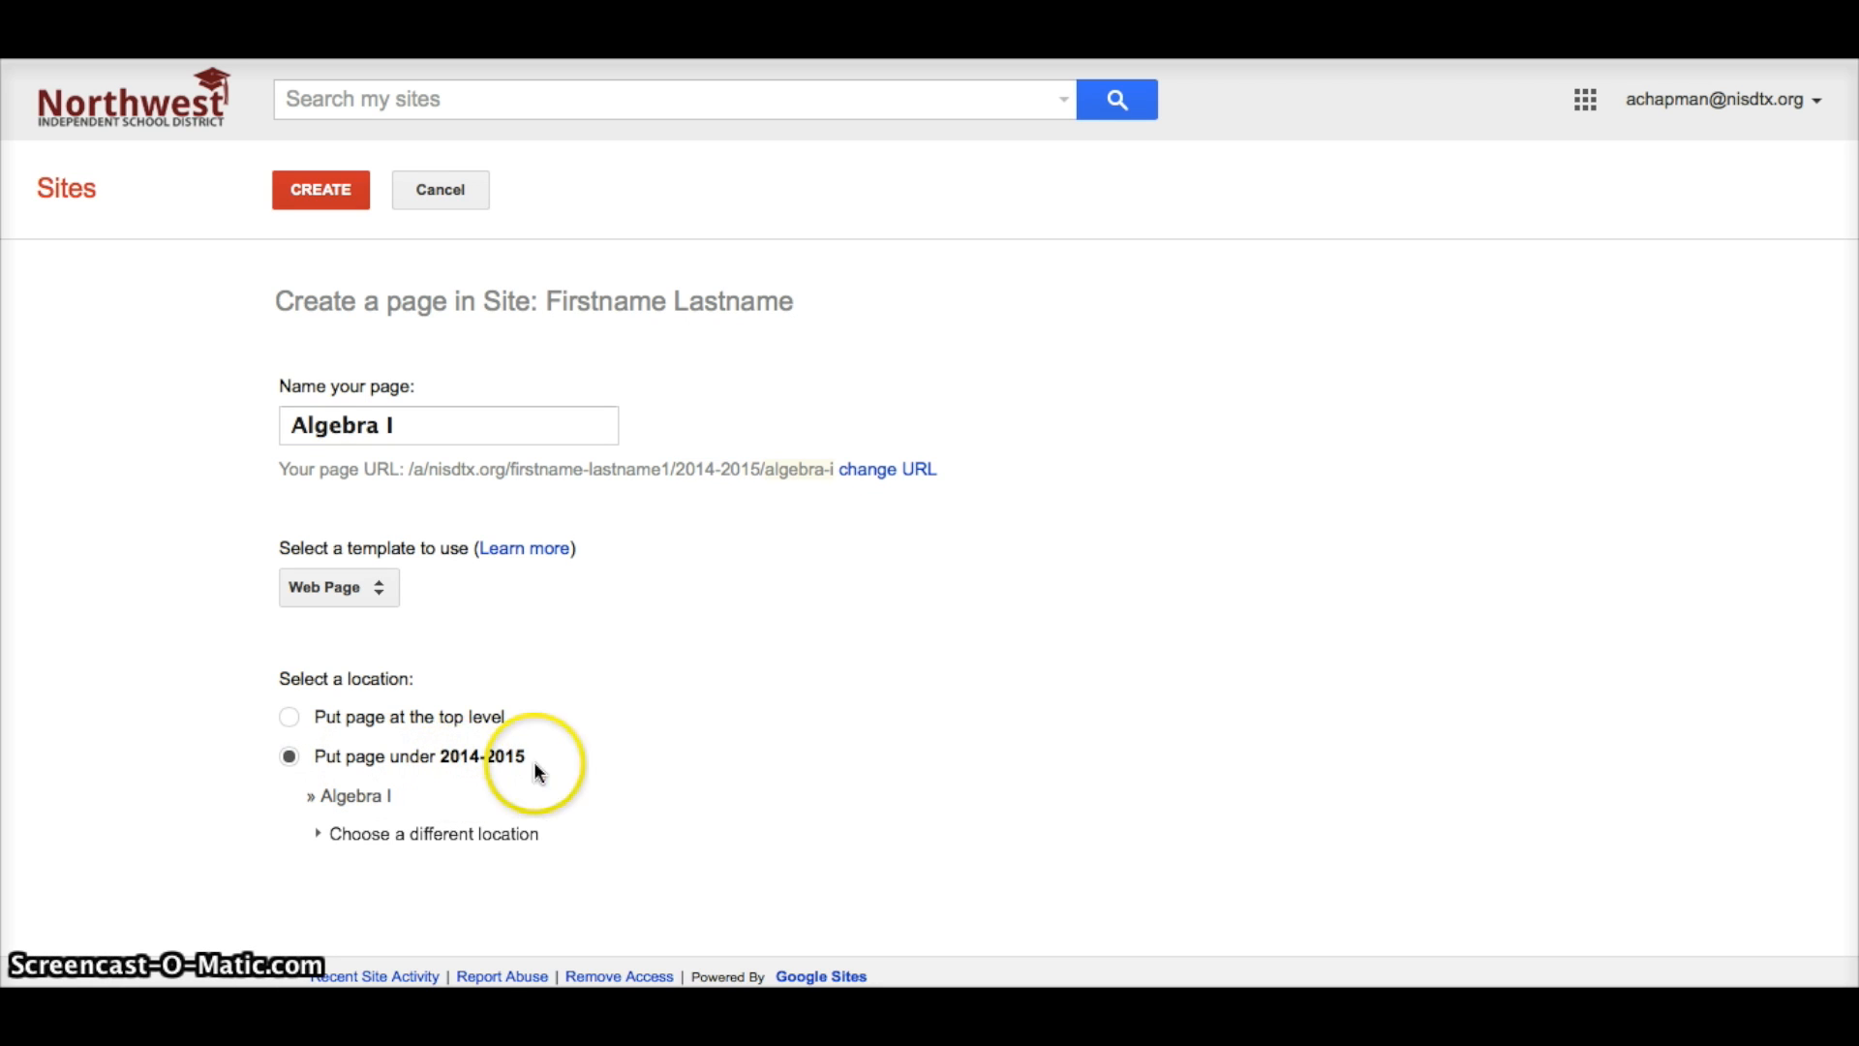
{"action": "left_click", "coordinate": [418, 844]}
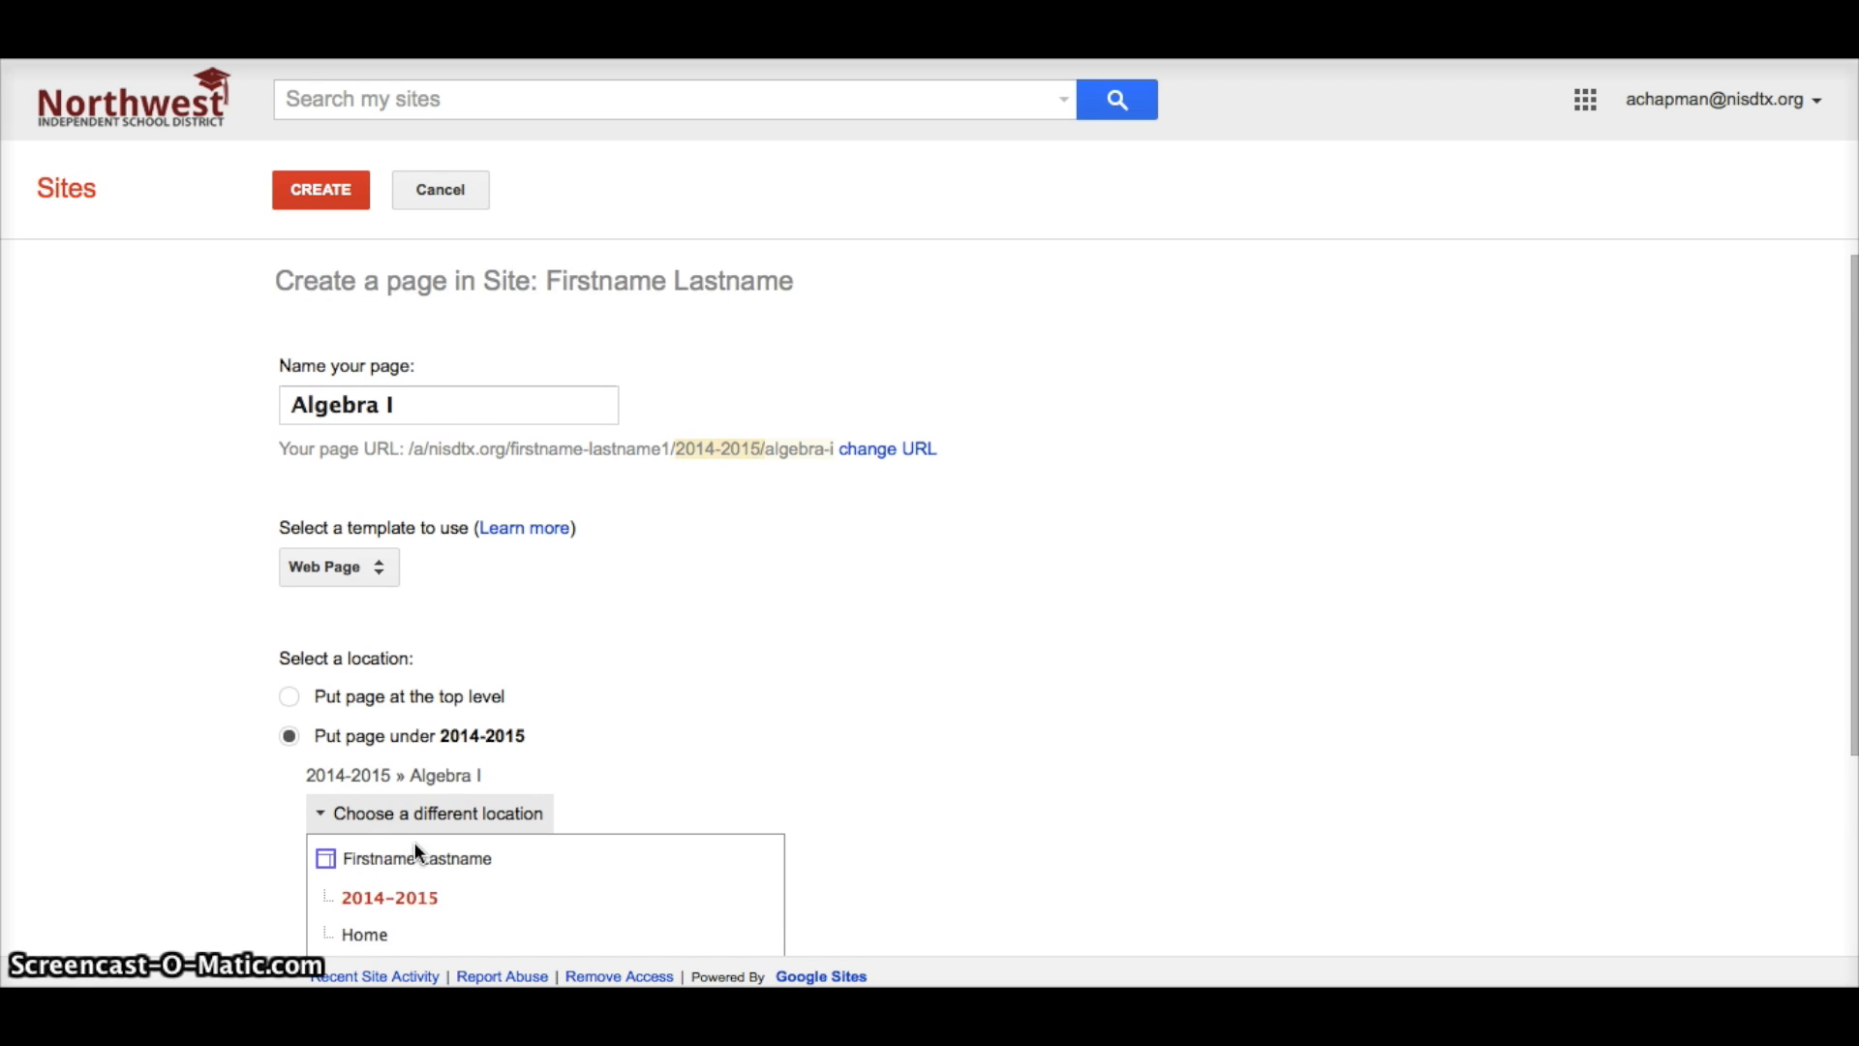
{"action": "scroll", "coordinate": [414, 824], "scroll_direction": "down", "scroll_amount": 1}
{"action": "left_click", "coordinate": [409, 800]}
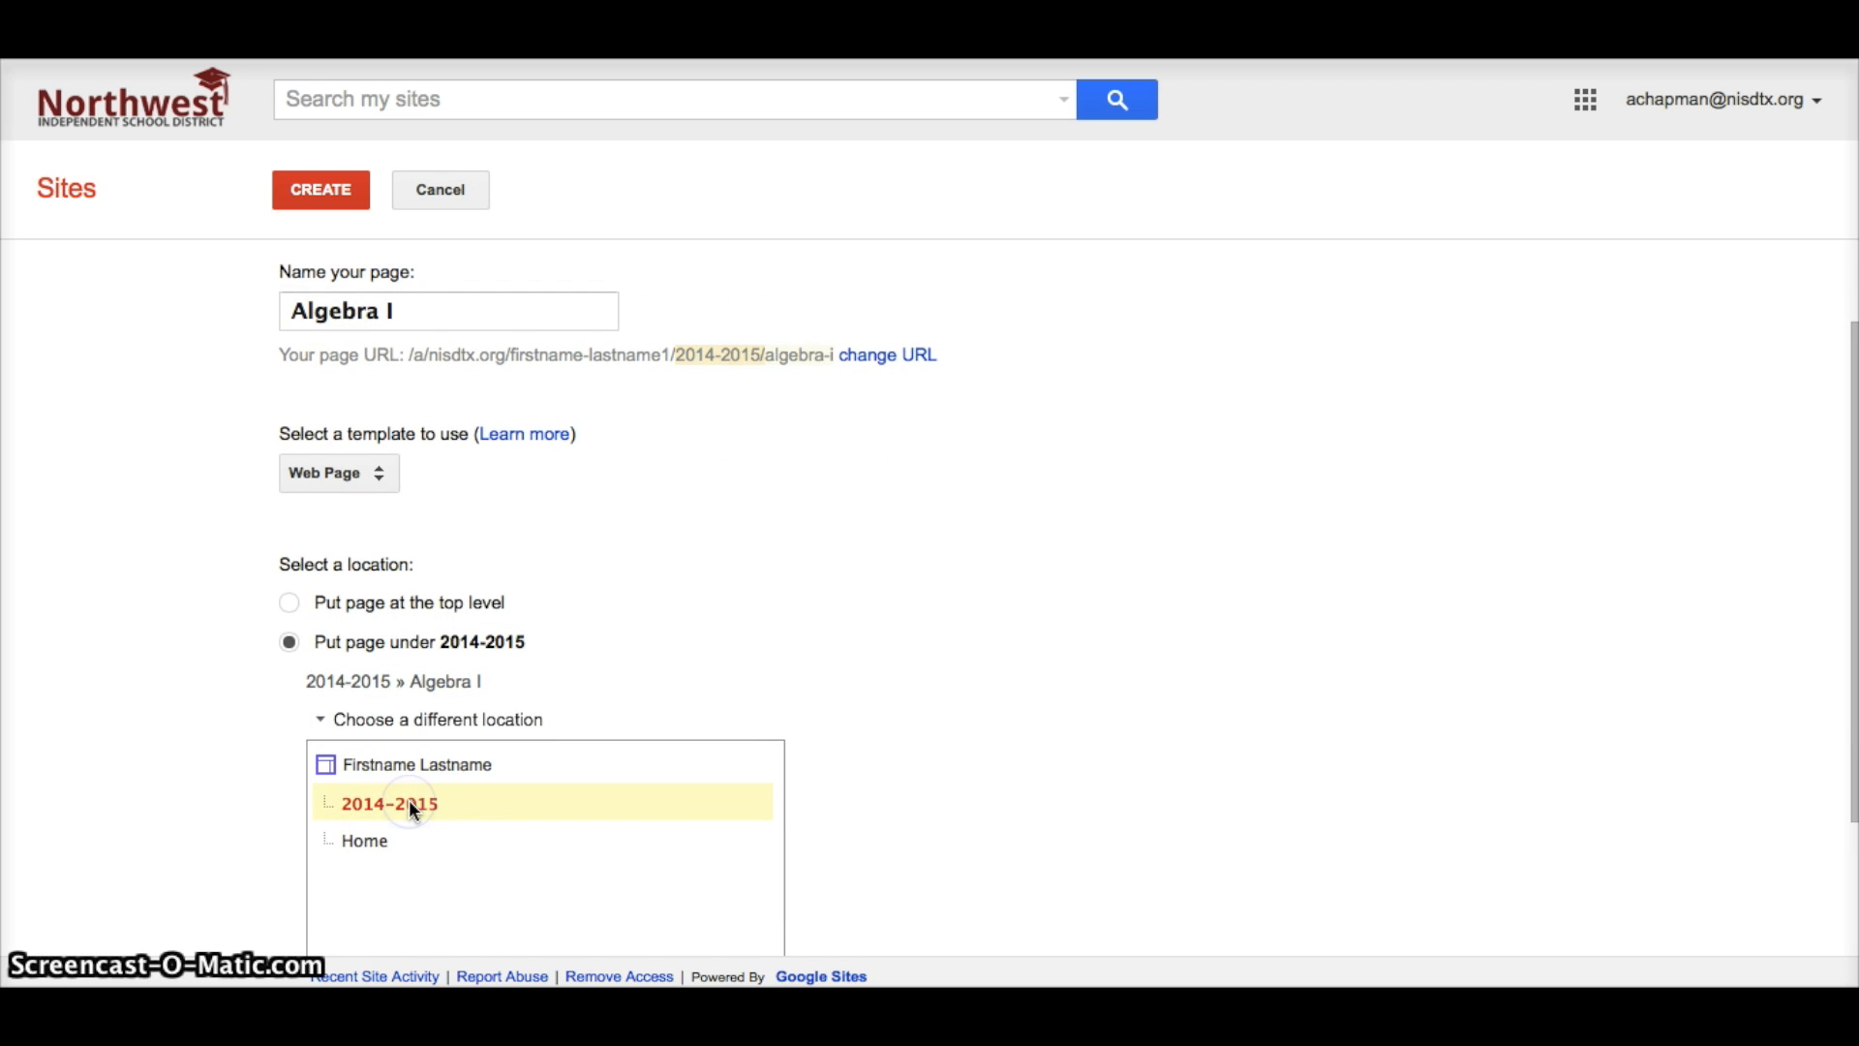
{"action": "left_click", "coordinate": [328, 190]}
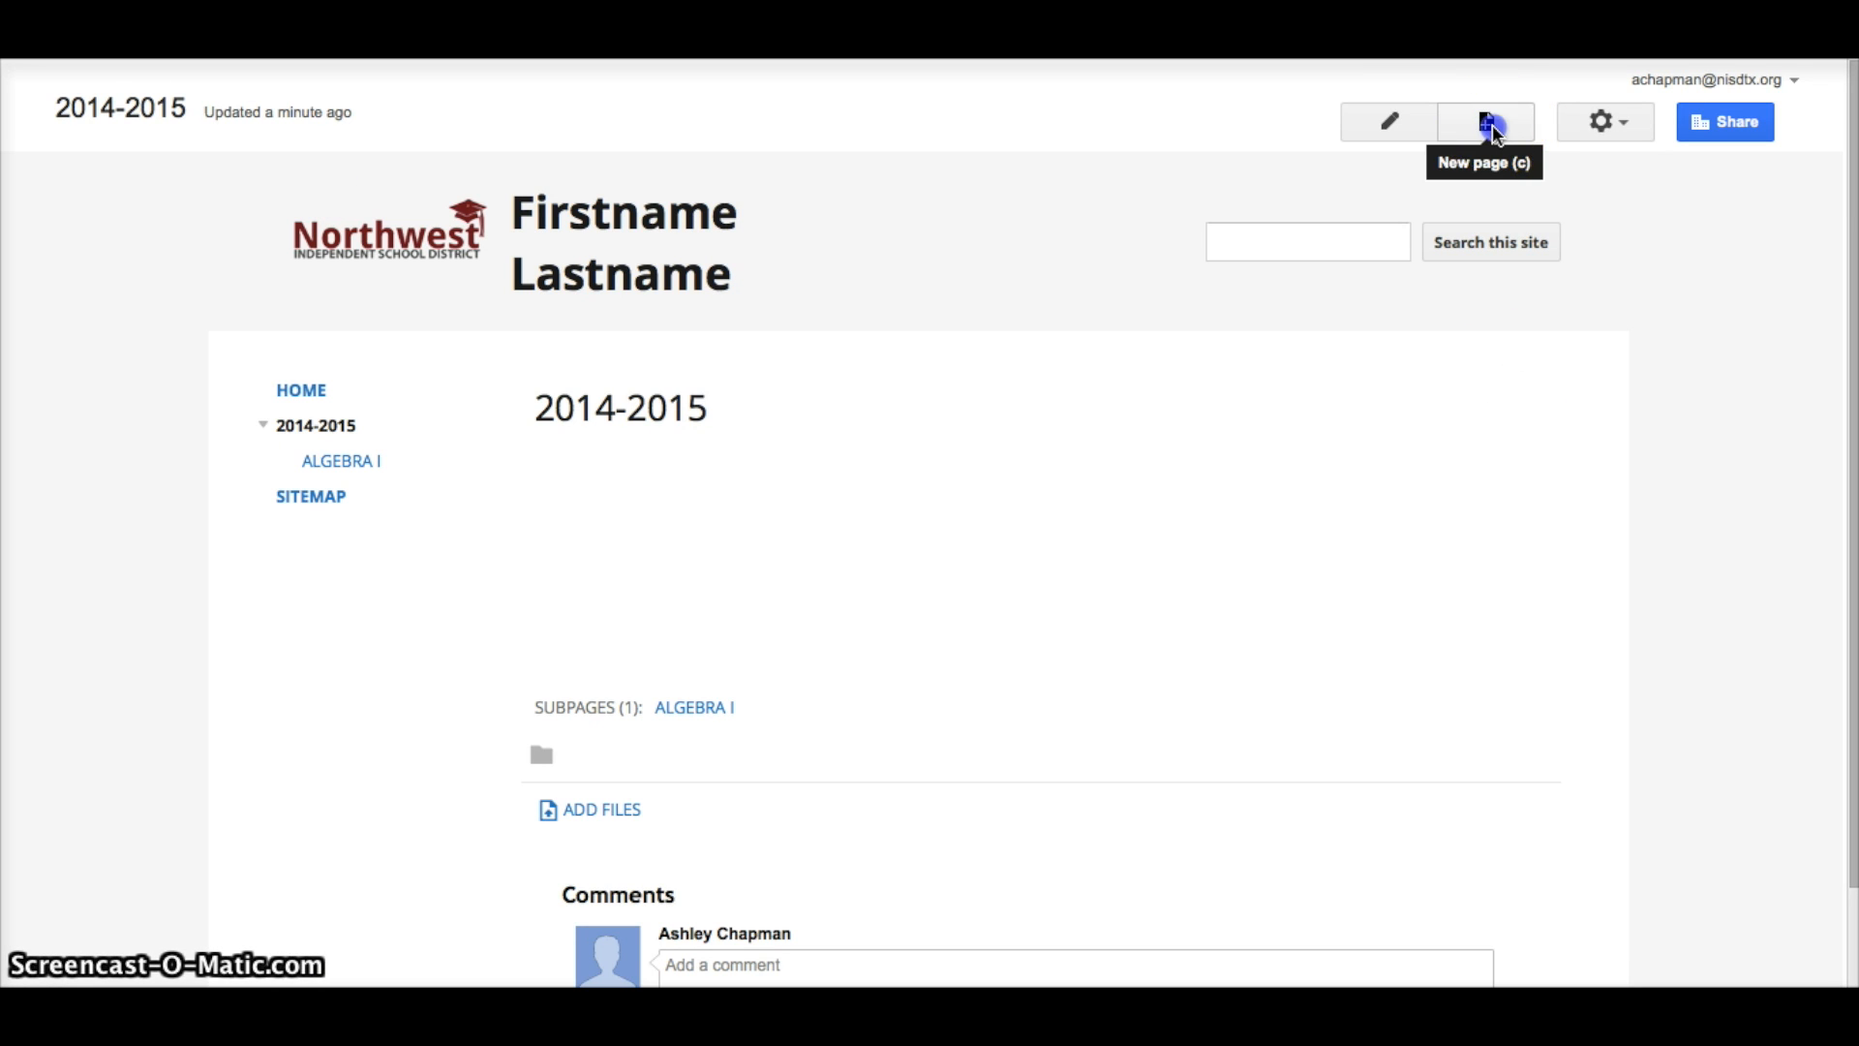
Create an 'AP Biology' page nested under 2014-2015.
{"action": "left_click", "coordinate": [1489, 122]}
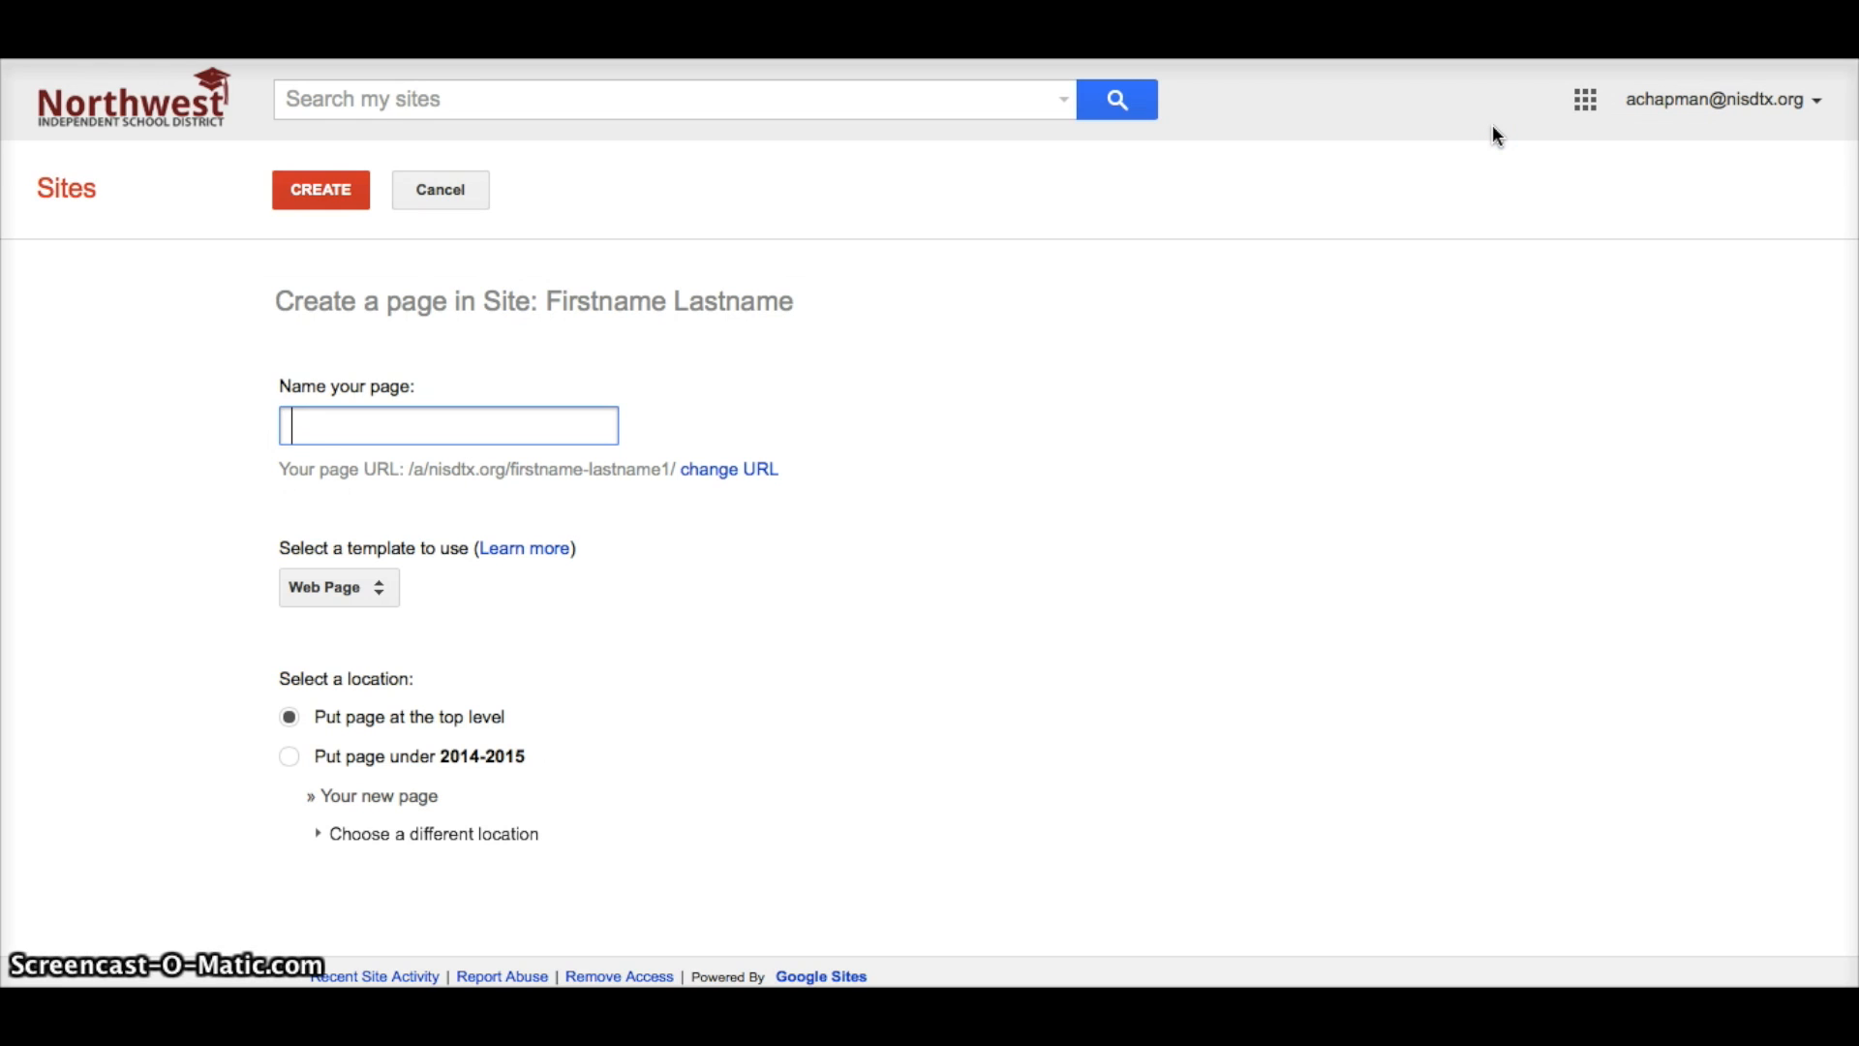
{"action": "type", "text": "AP Biology"}
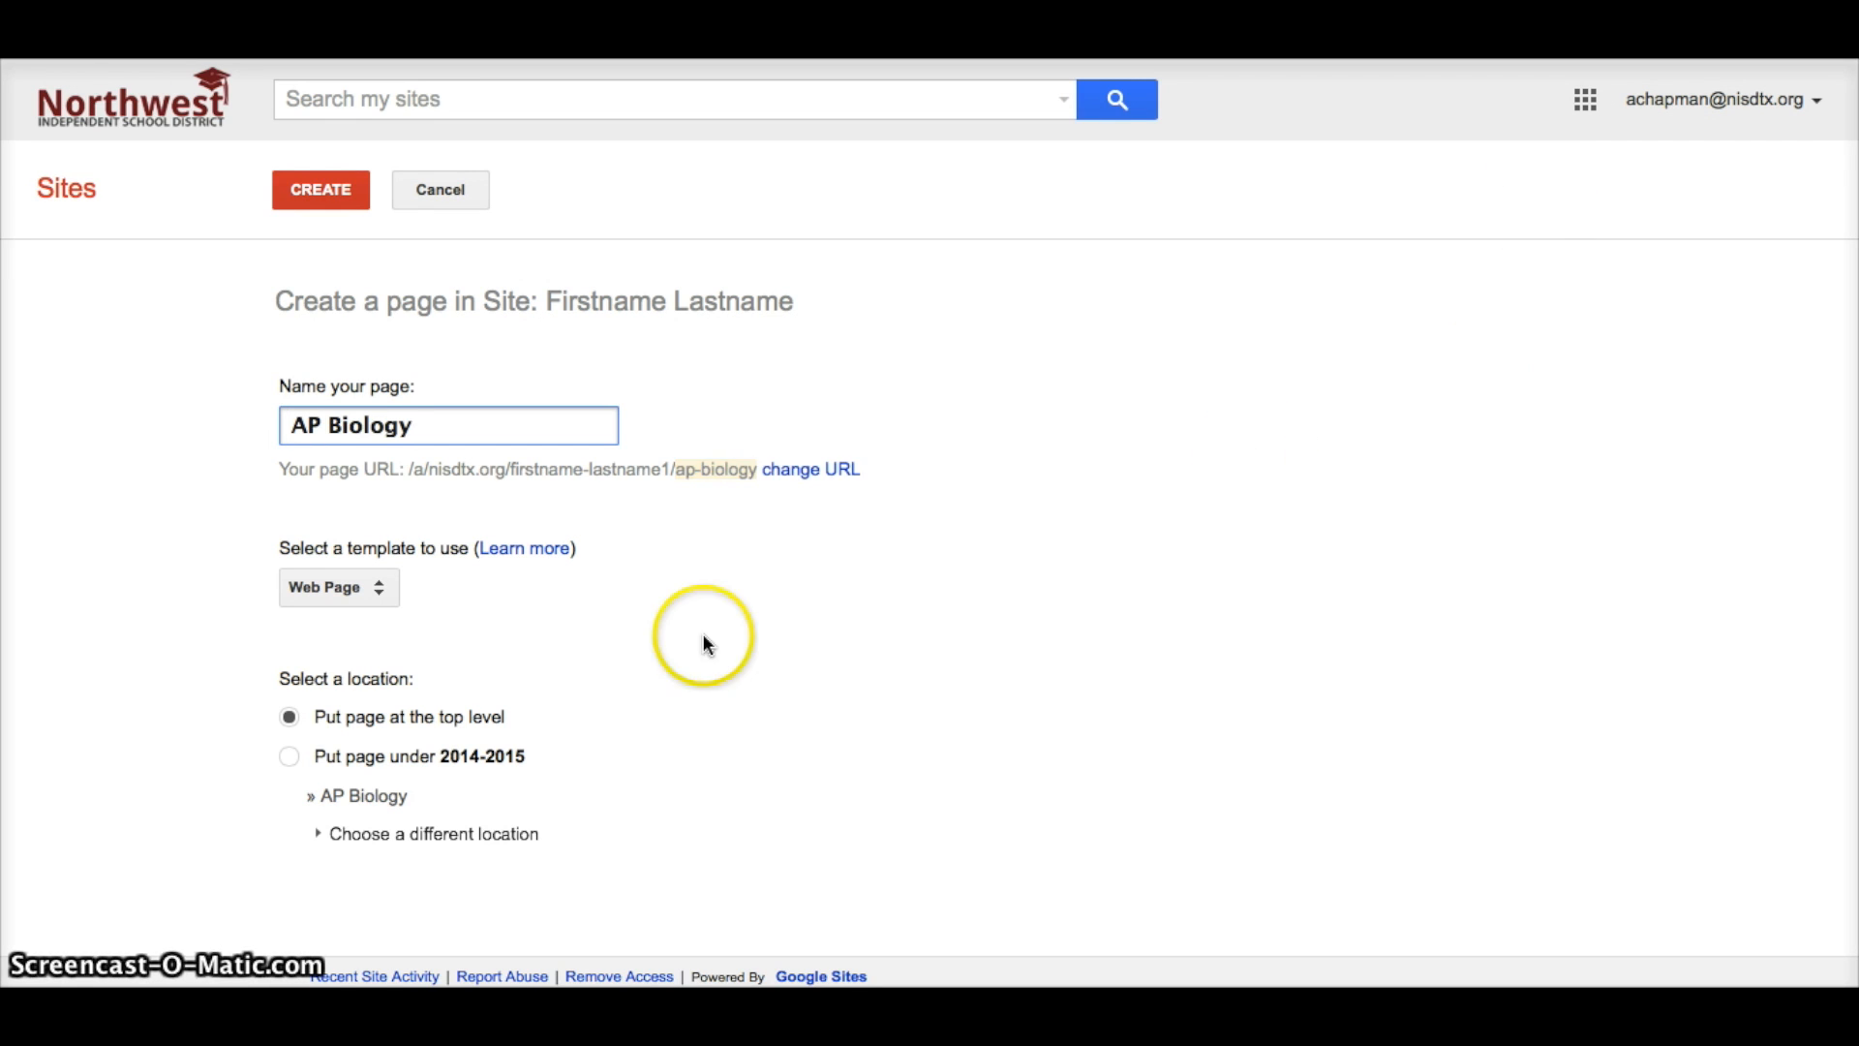
{"action": "left_click", "coordinate": [292, 757]}
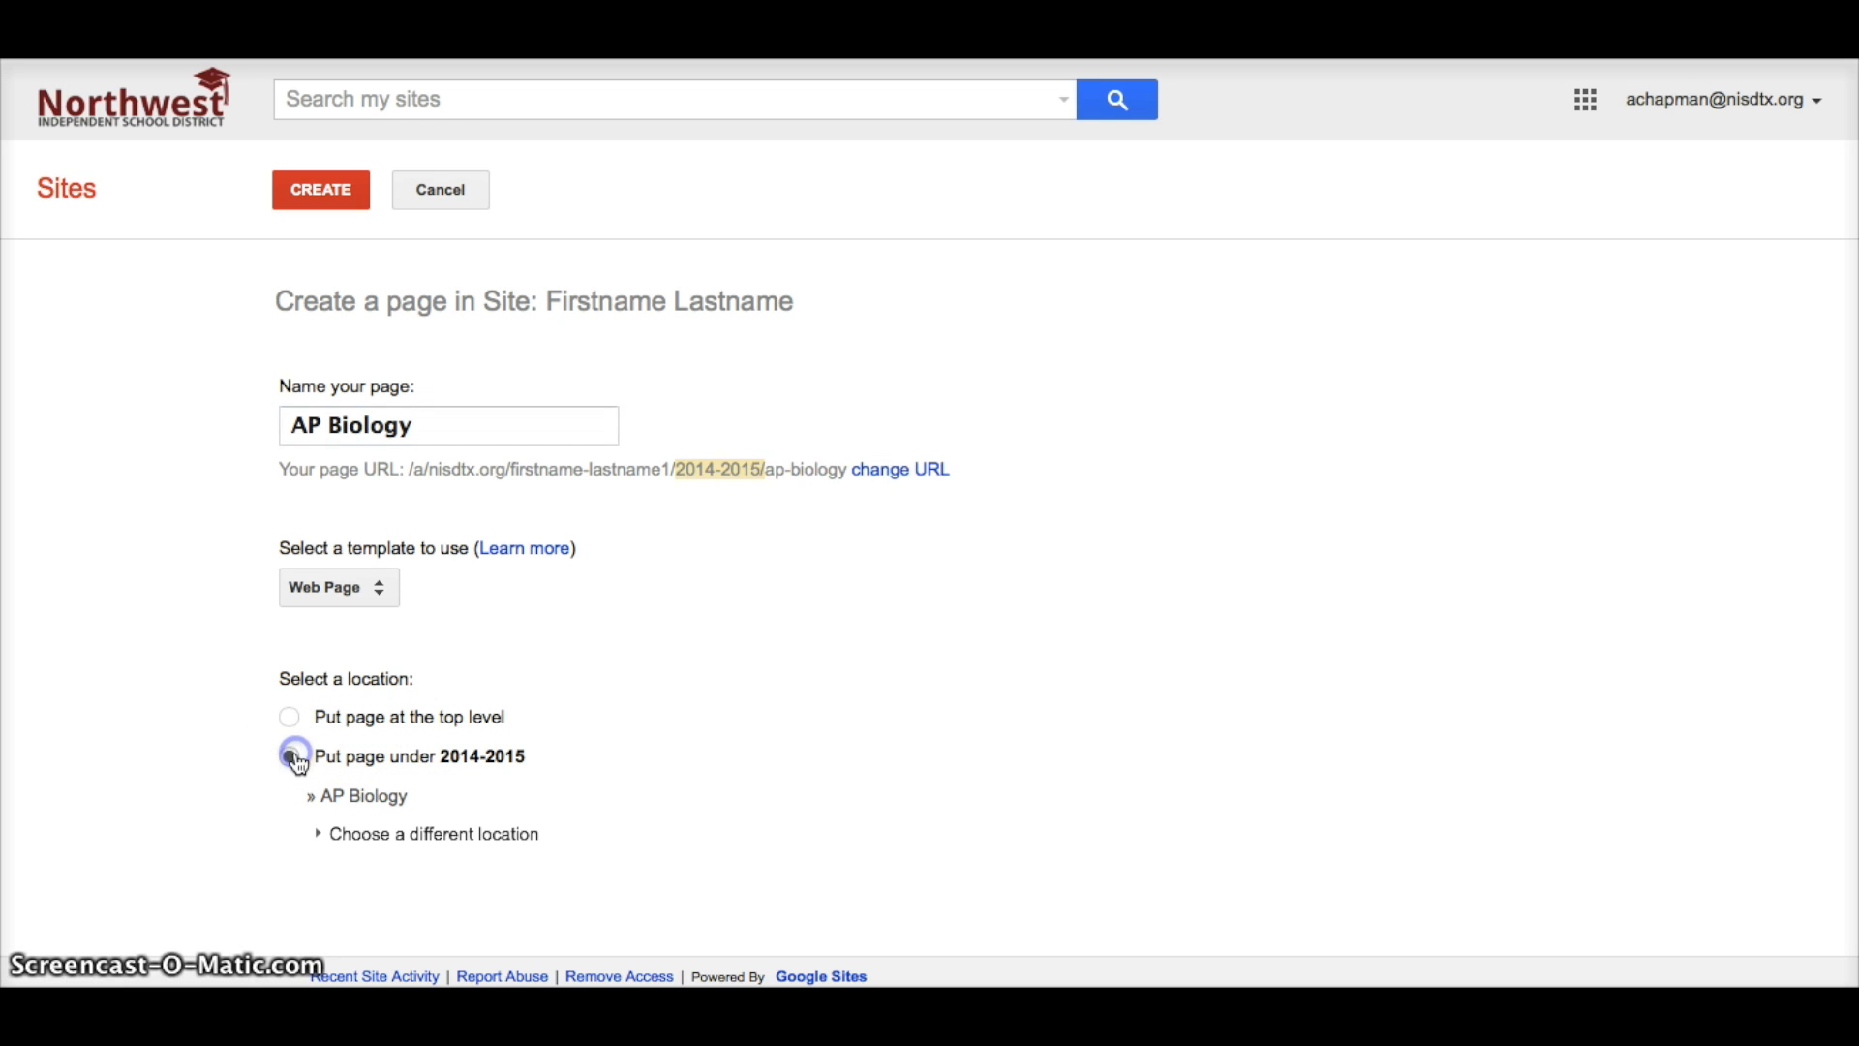
{"action": "left_click", "coordinate": [331, 190]}
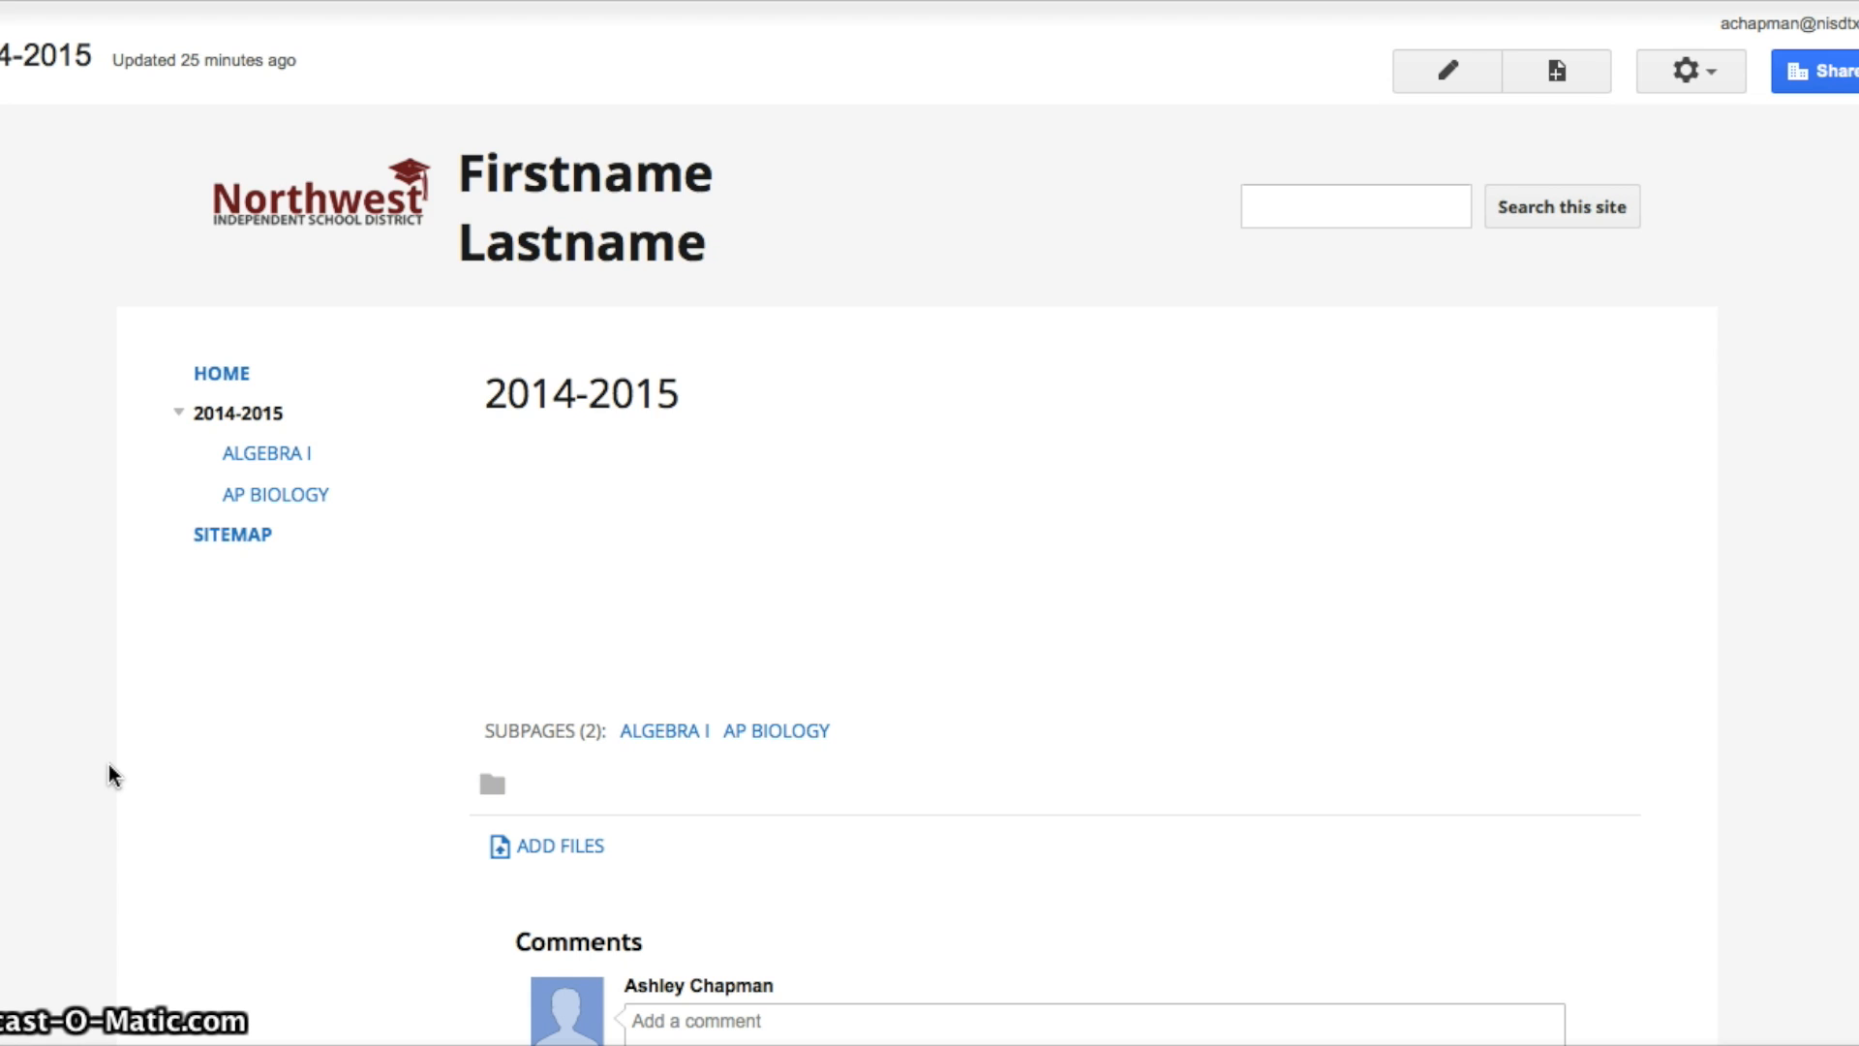
On Algebra I, upload SCREEN SHOT 2014-08-27 AT 3.04.49 PM.PNG, then delete it.
{"action": "left_click", "coordinate": [274, 453]}
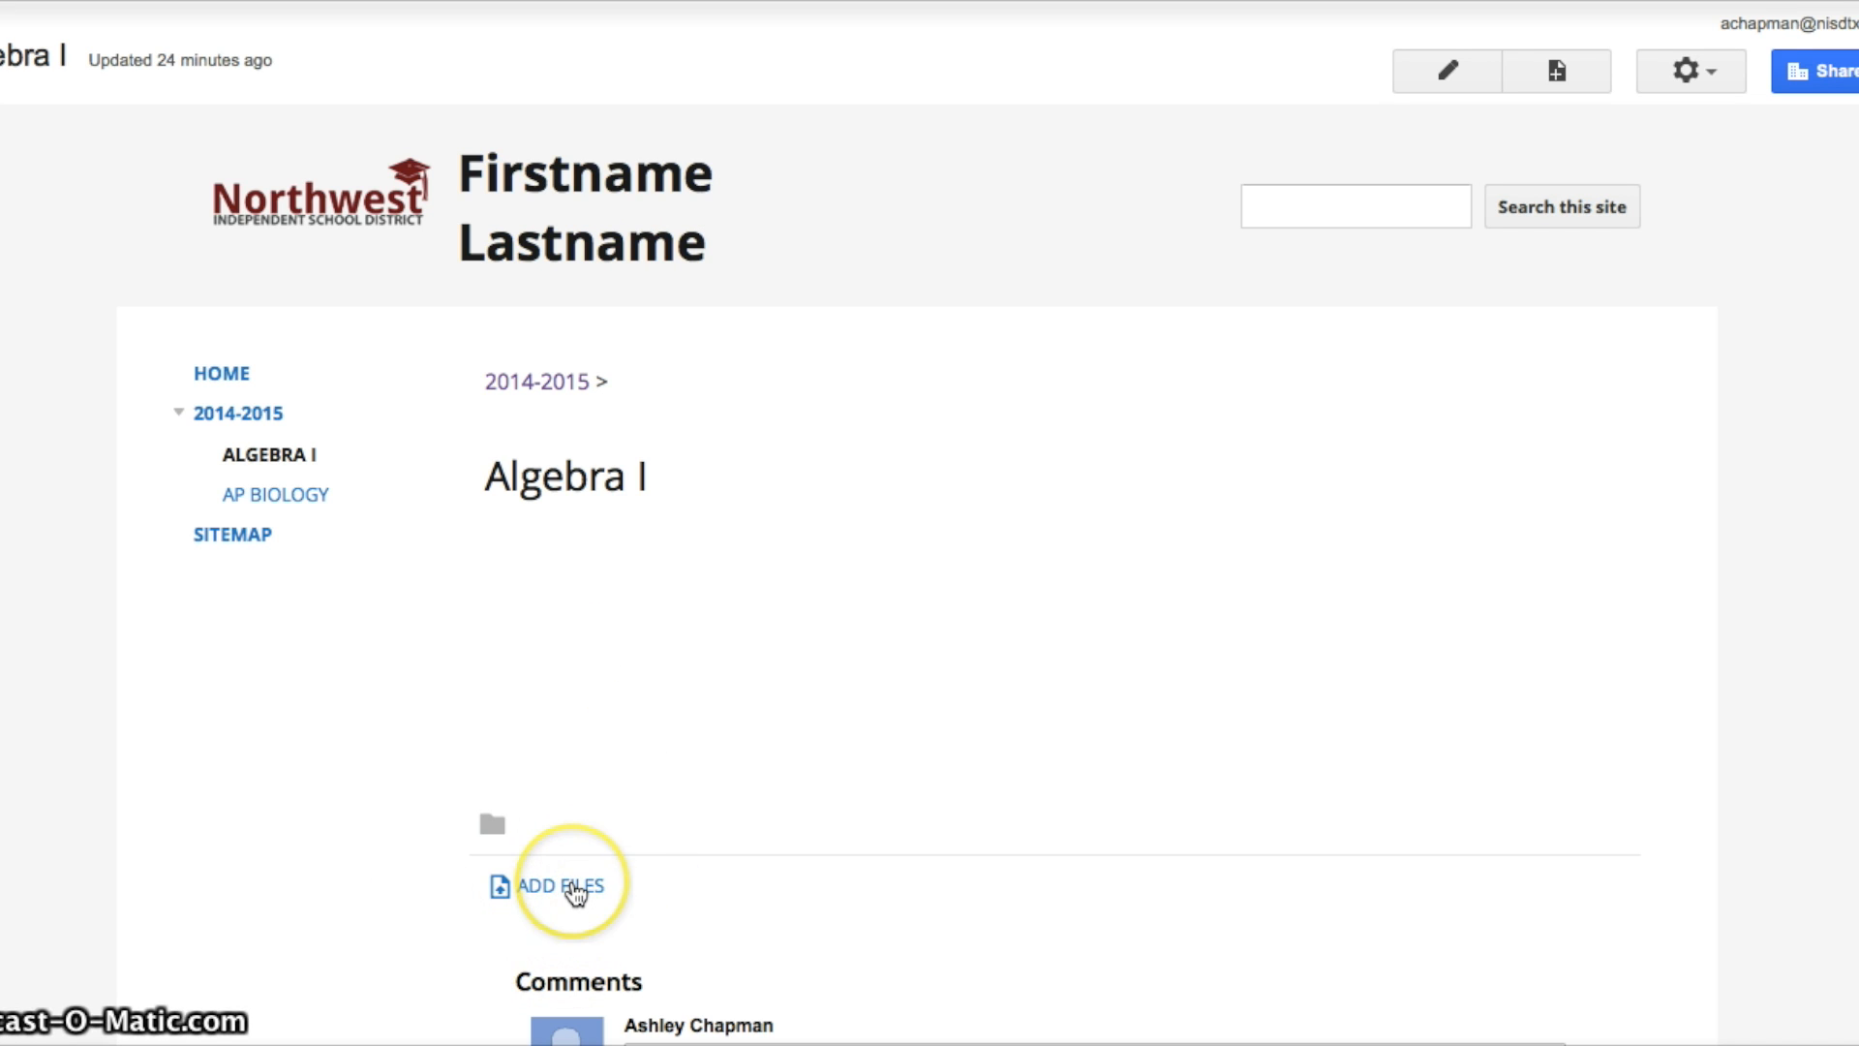
{"action": "left_click", "coordinate": [577, 889]}
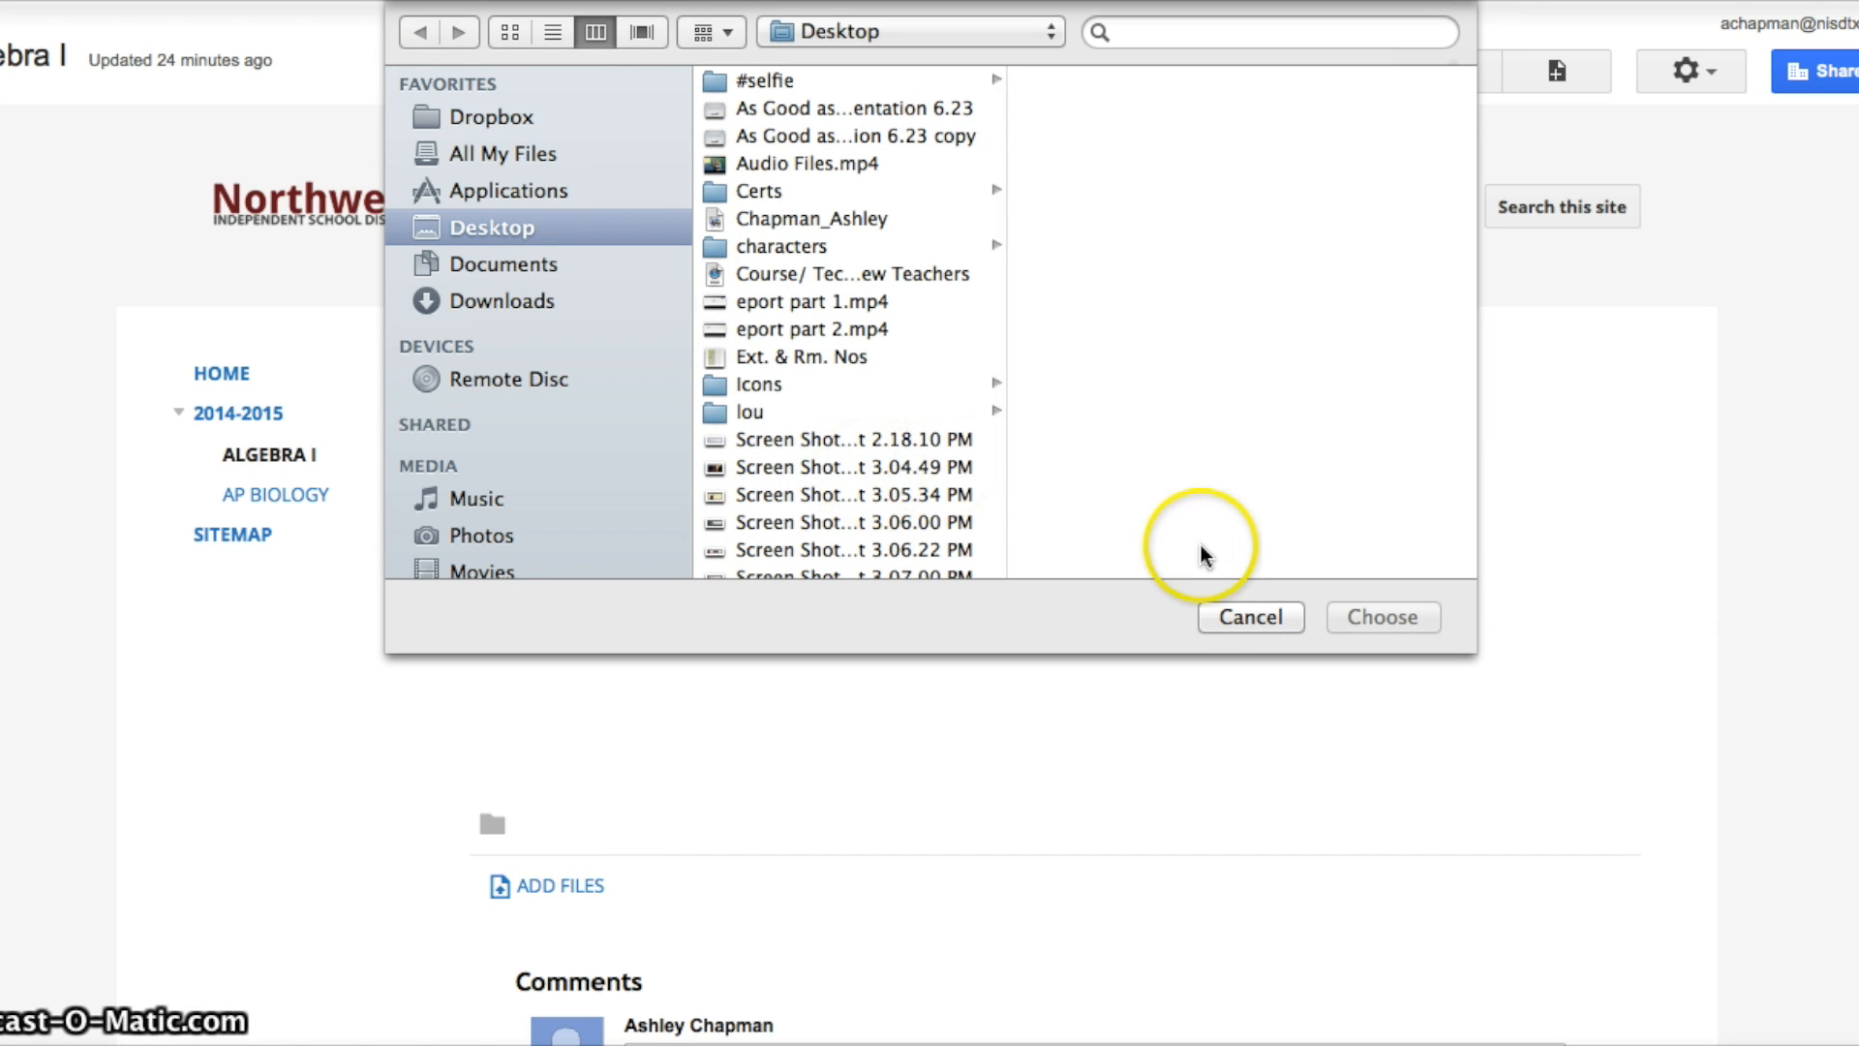
{"action": "left_click", "coordinate": [811, 468]}
{"action": "left_click", "coordinate": [1404, 617]}
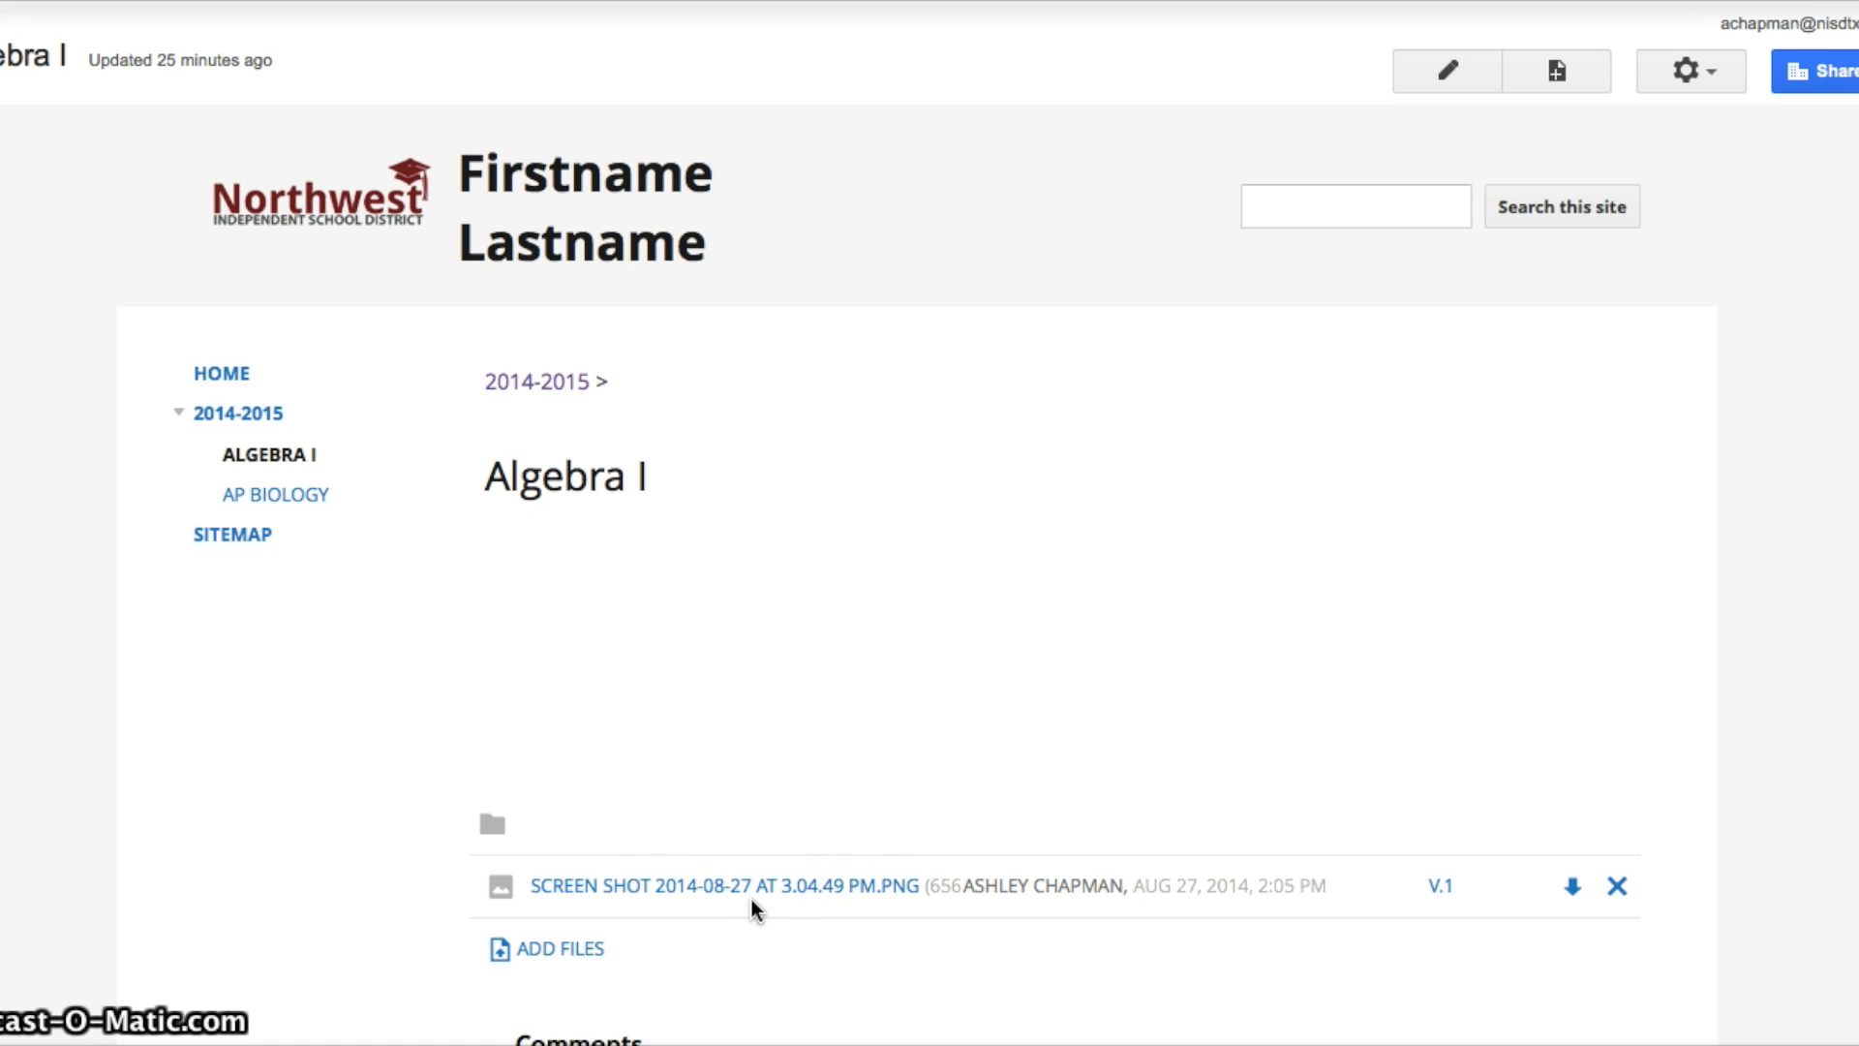
{"action": "left_click", "coordinate": [1619, 886]}
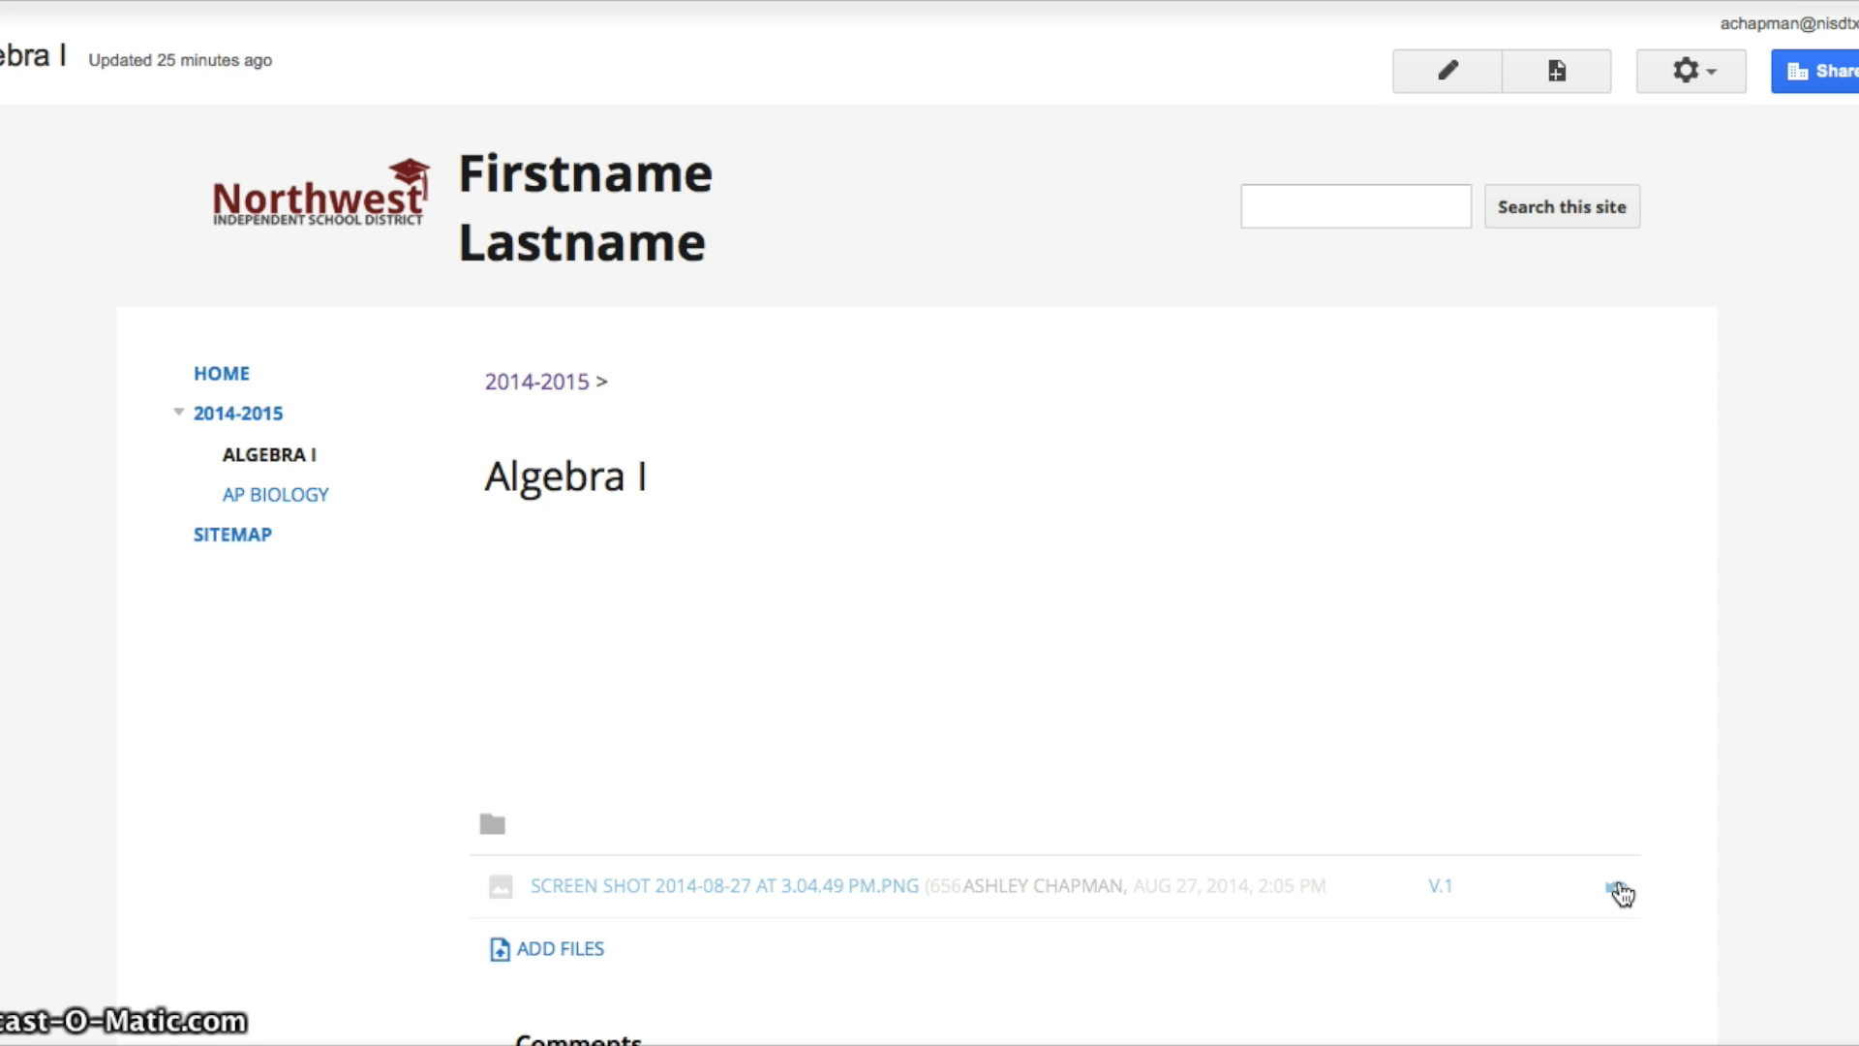
Edit the Algebra I page, view its HTML source without changes, then browse the Insert menu.
{"action": "left_click", "coordinate": [1448, 72]}
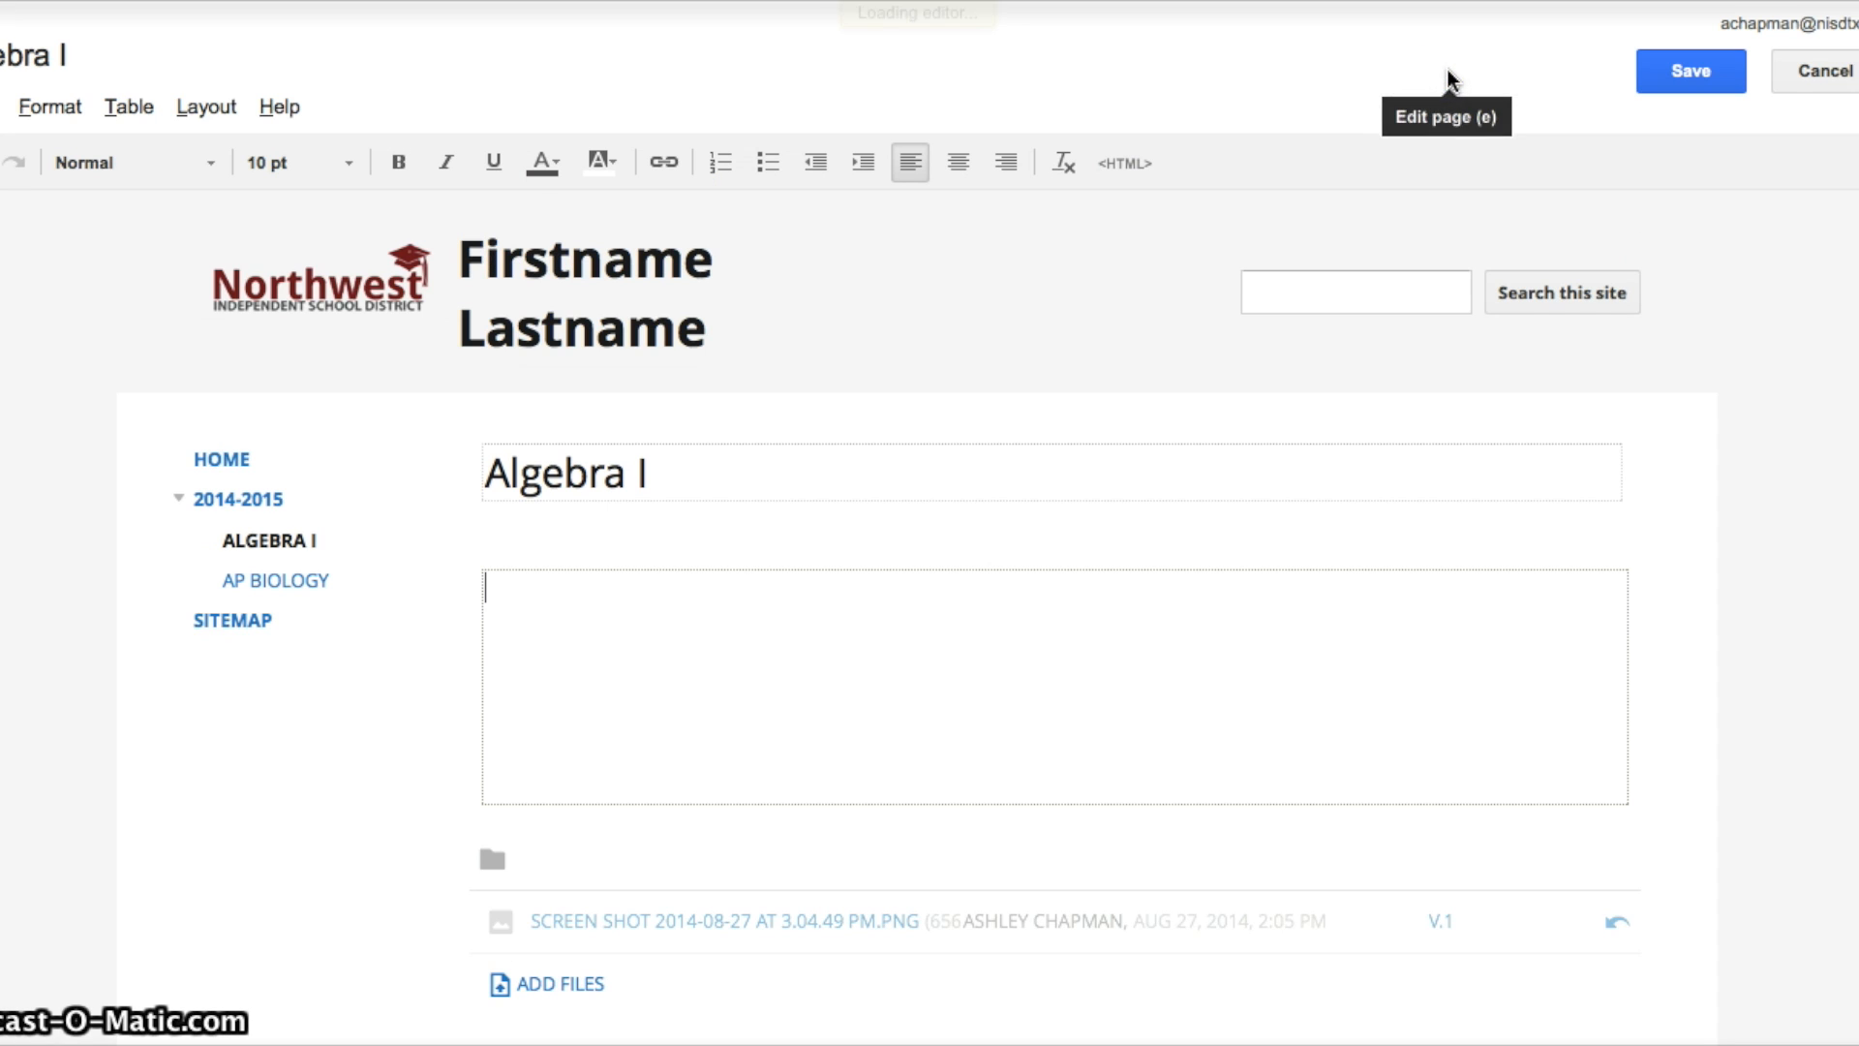
{"action": "left_click", "coordinate": [1163, 621]}
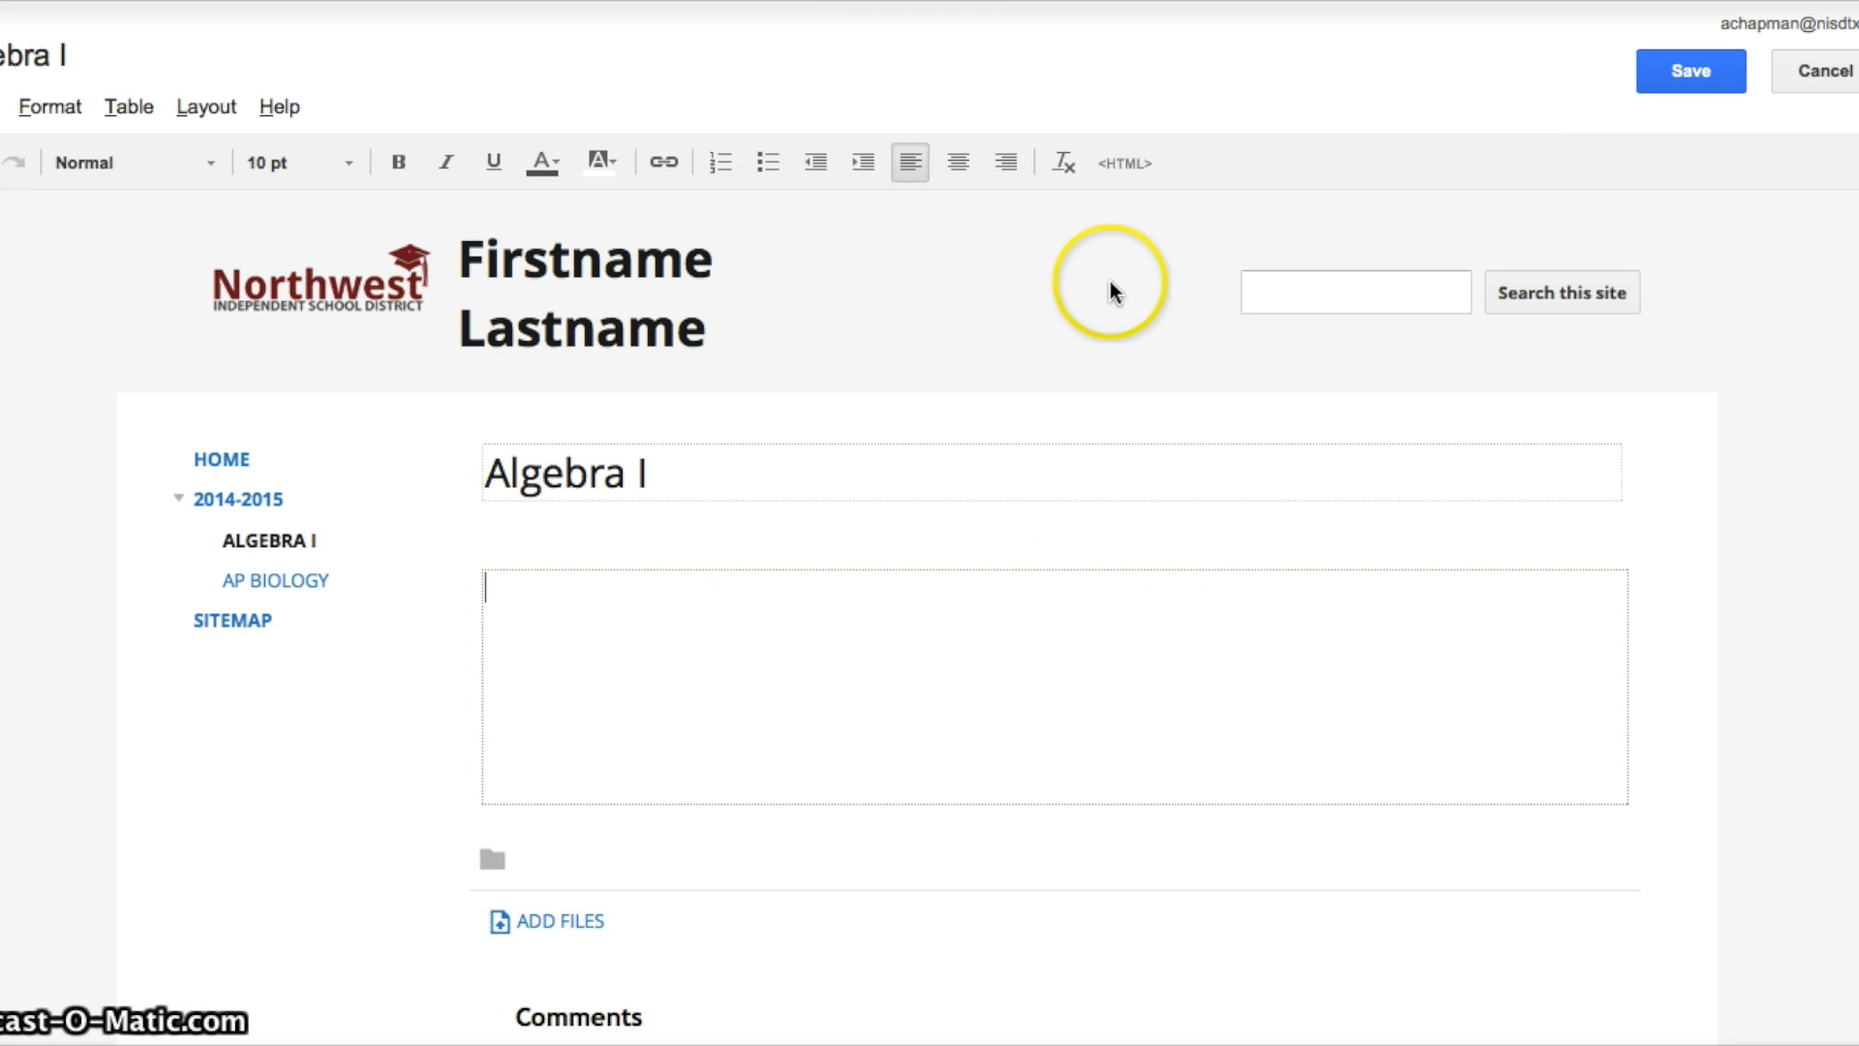
{"action": "left_click", "coordinate": [1133, 168]}
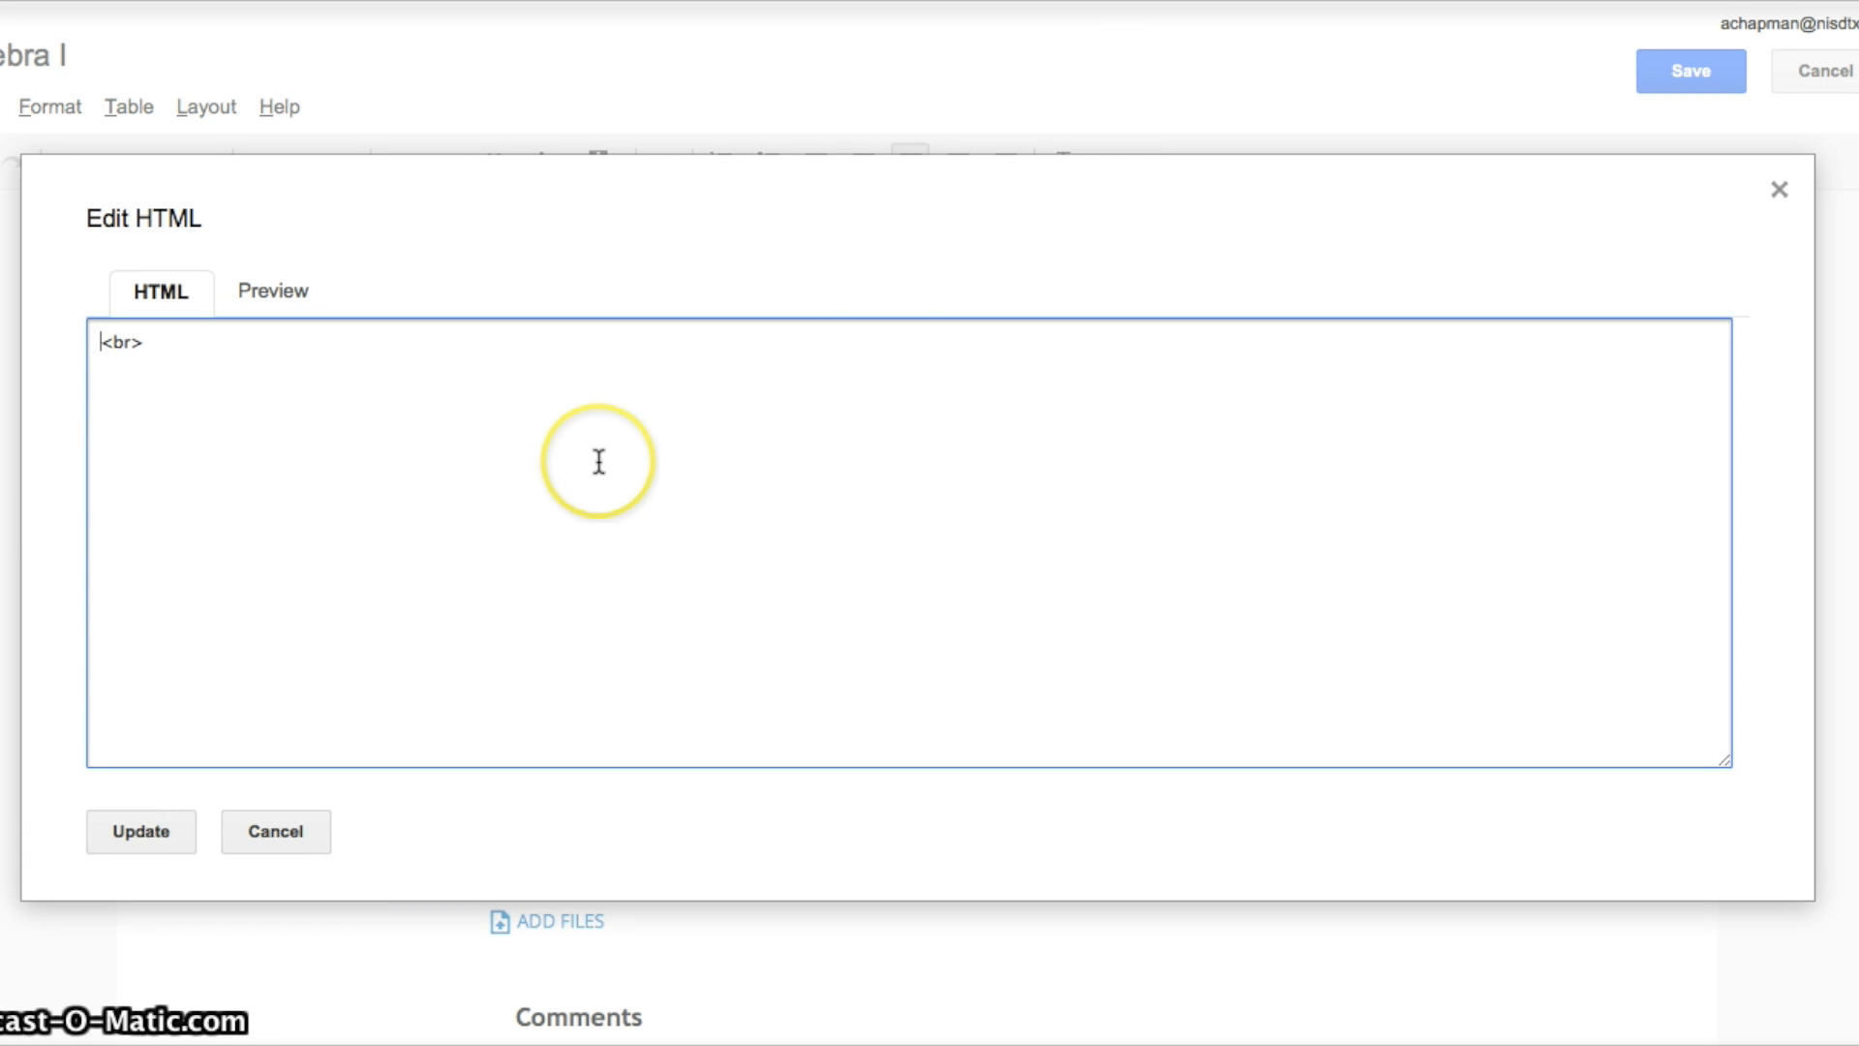
{"action": "left_click", "coordinate": [266, 831]}
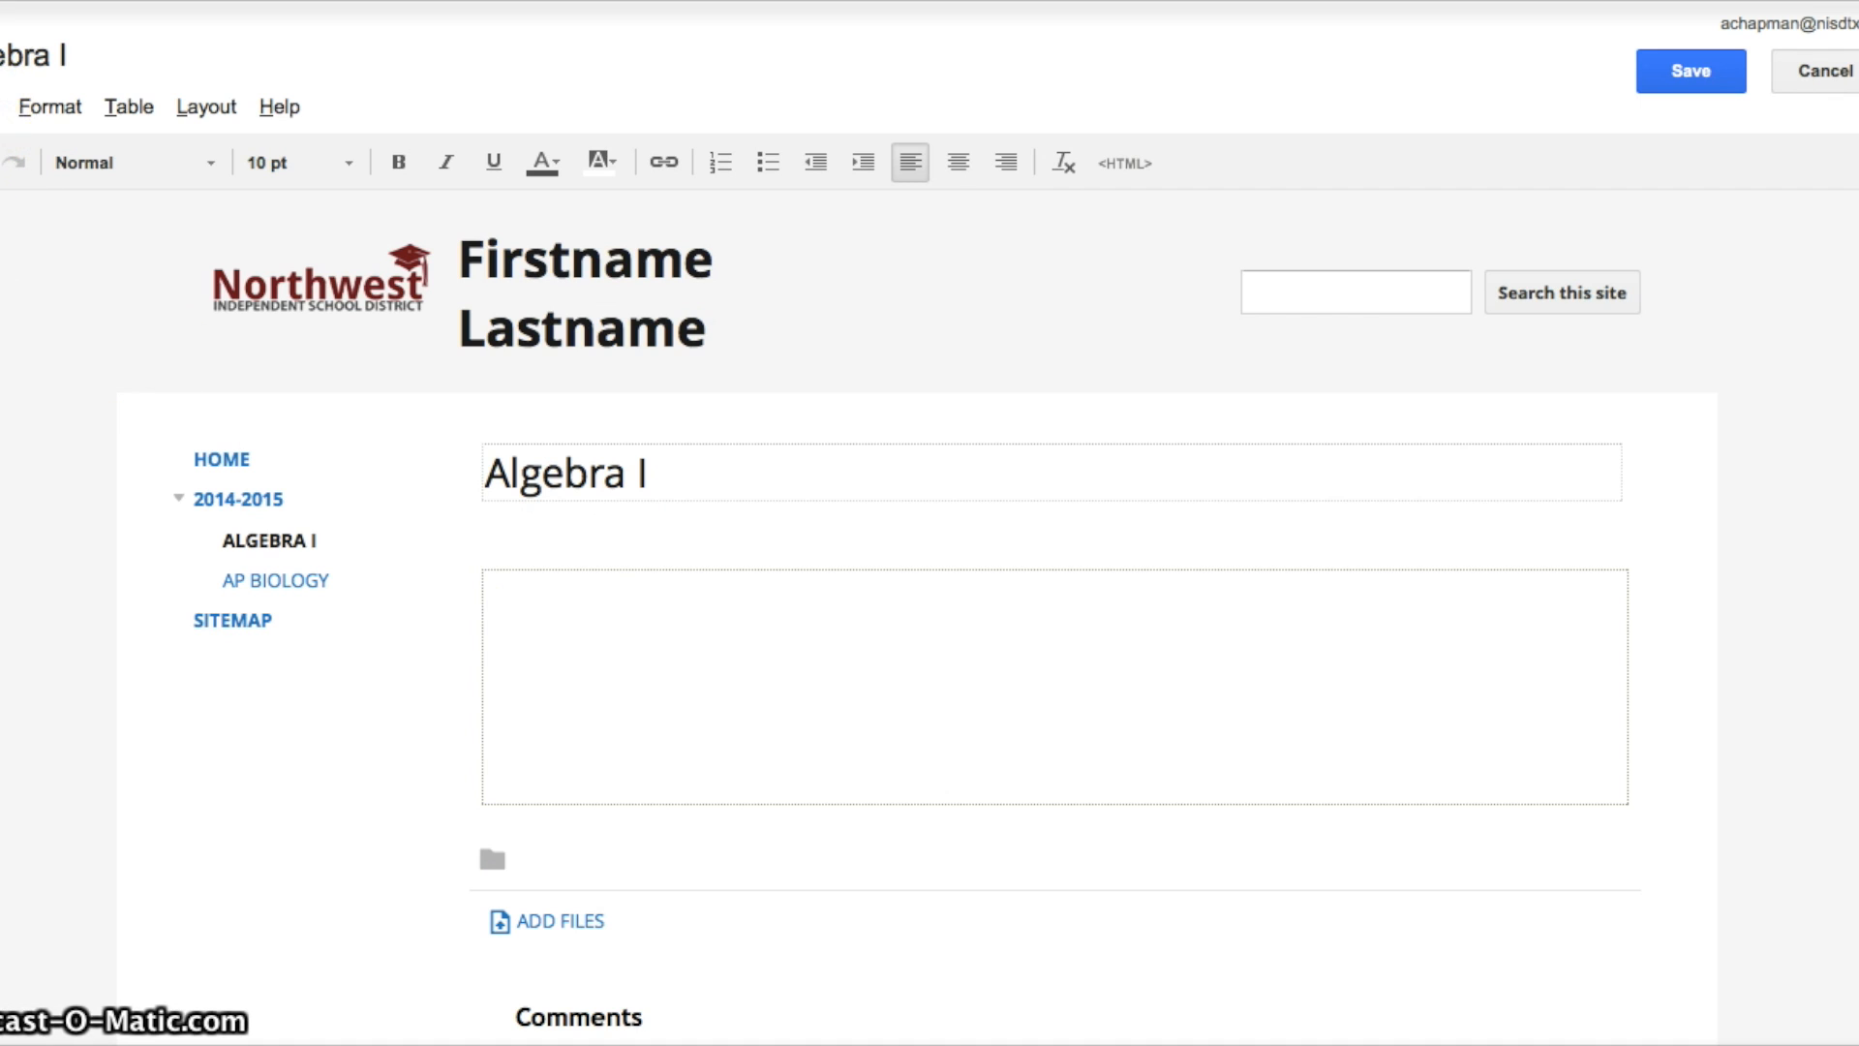
{"action": "left_click", "coordinate": [4, 107]}
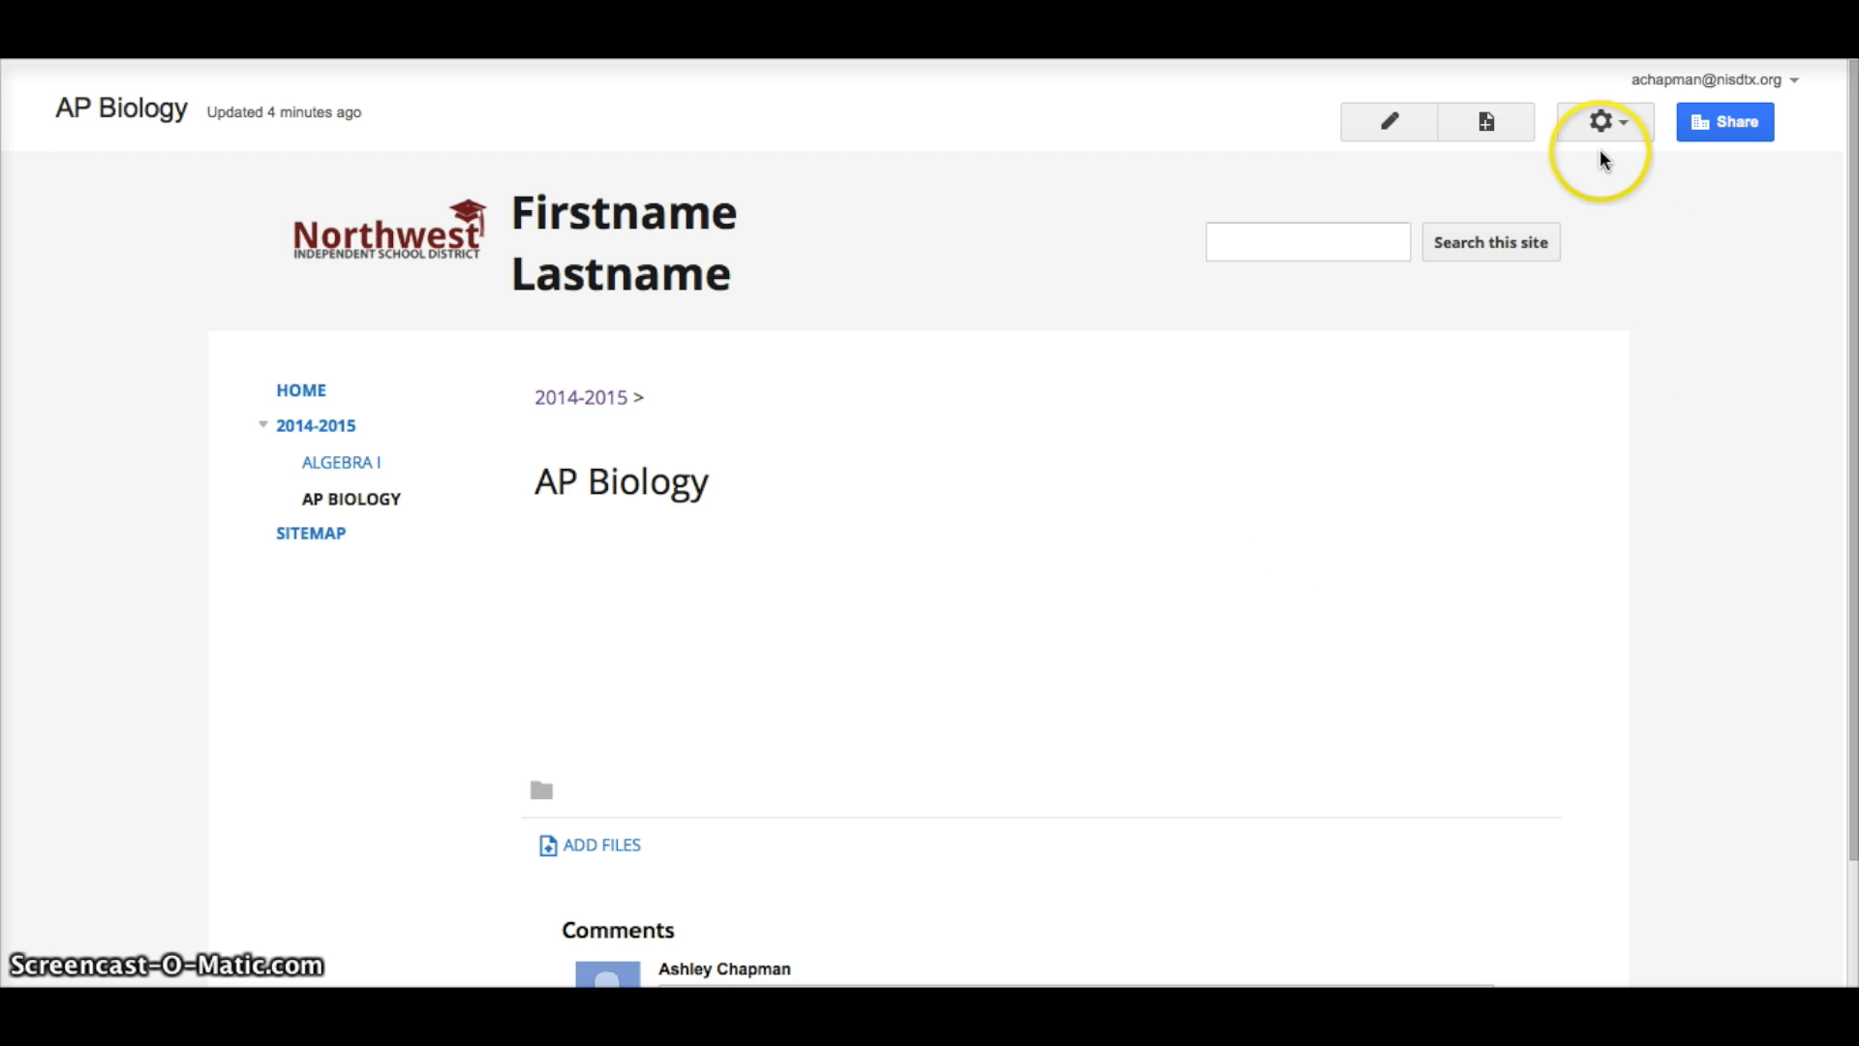
Go to Manage site and show the Themes, Colors, and Fonts settings with the Ski theme.
{"action": "left_click", "coordinate": [1623, 125]}
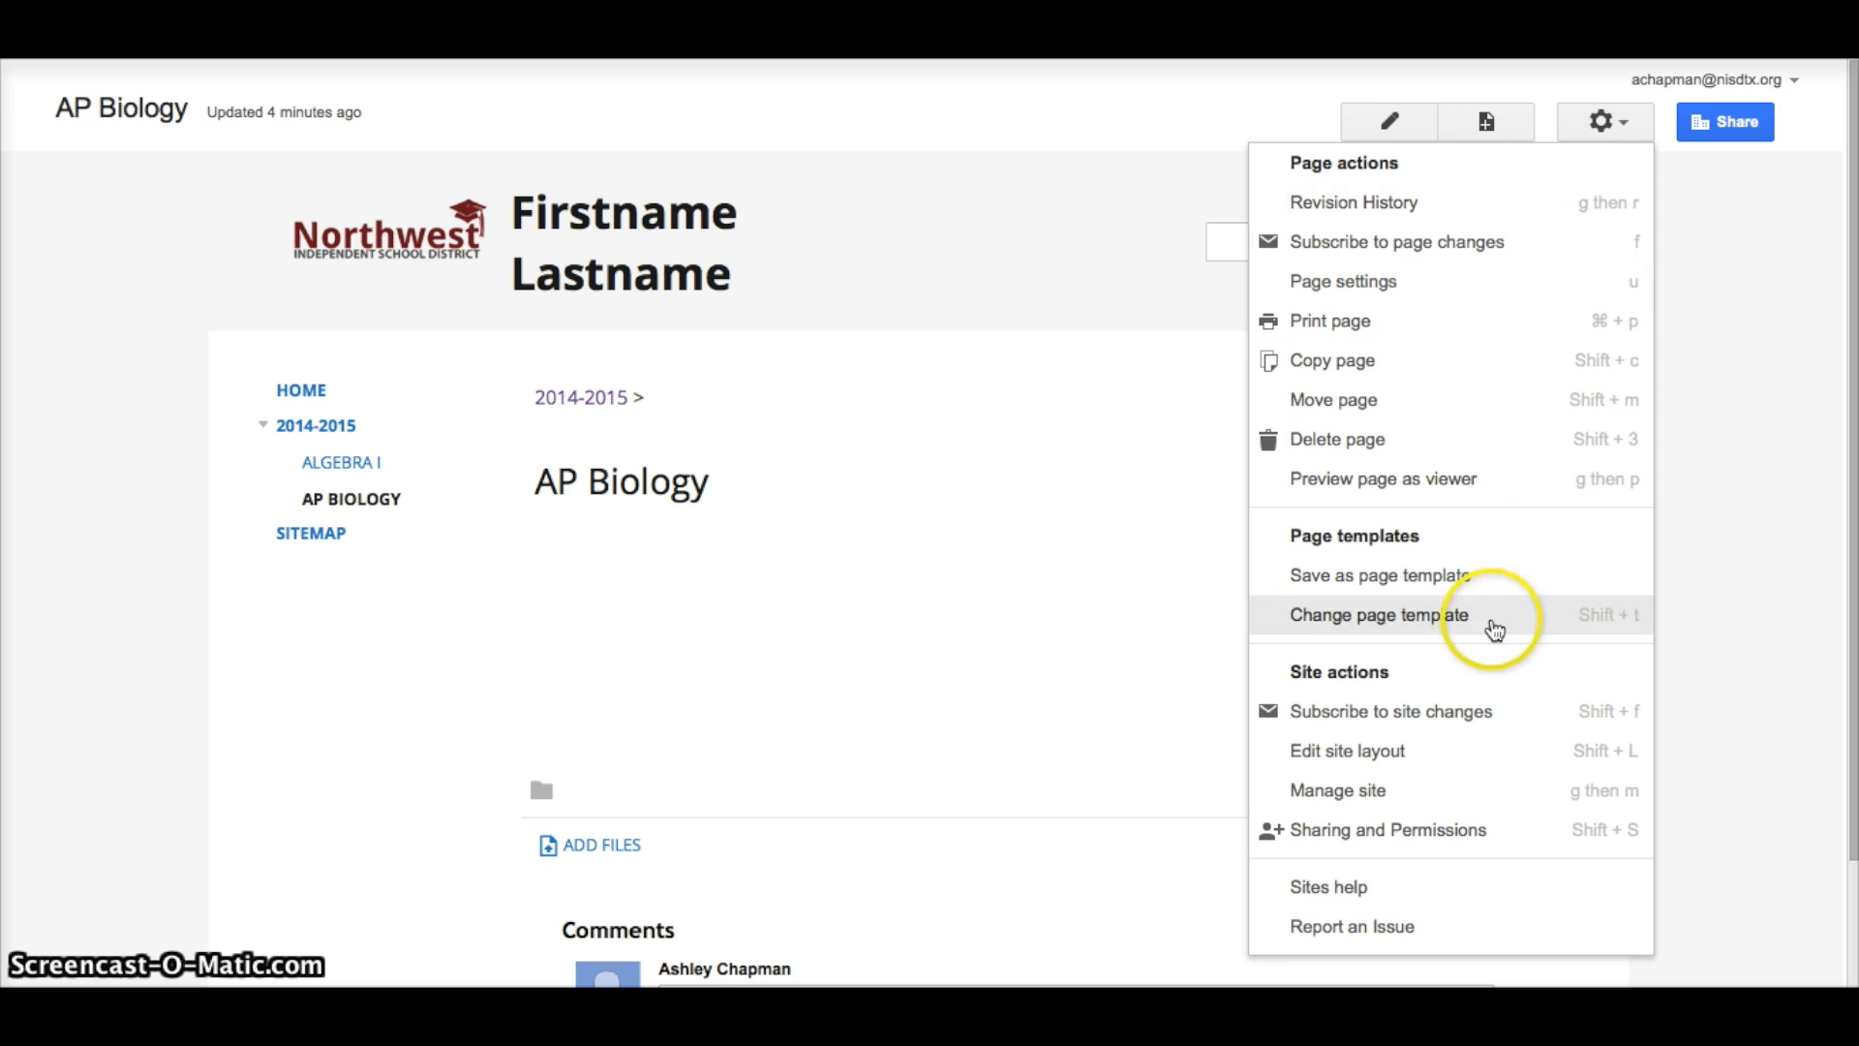
{"action": "left_click", "coordinate": [1420, 796]}
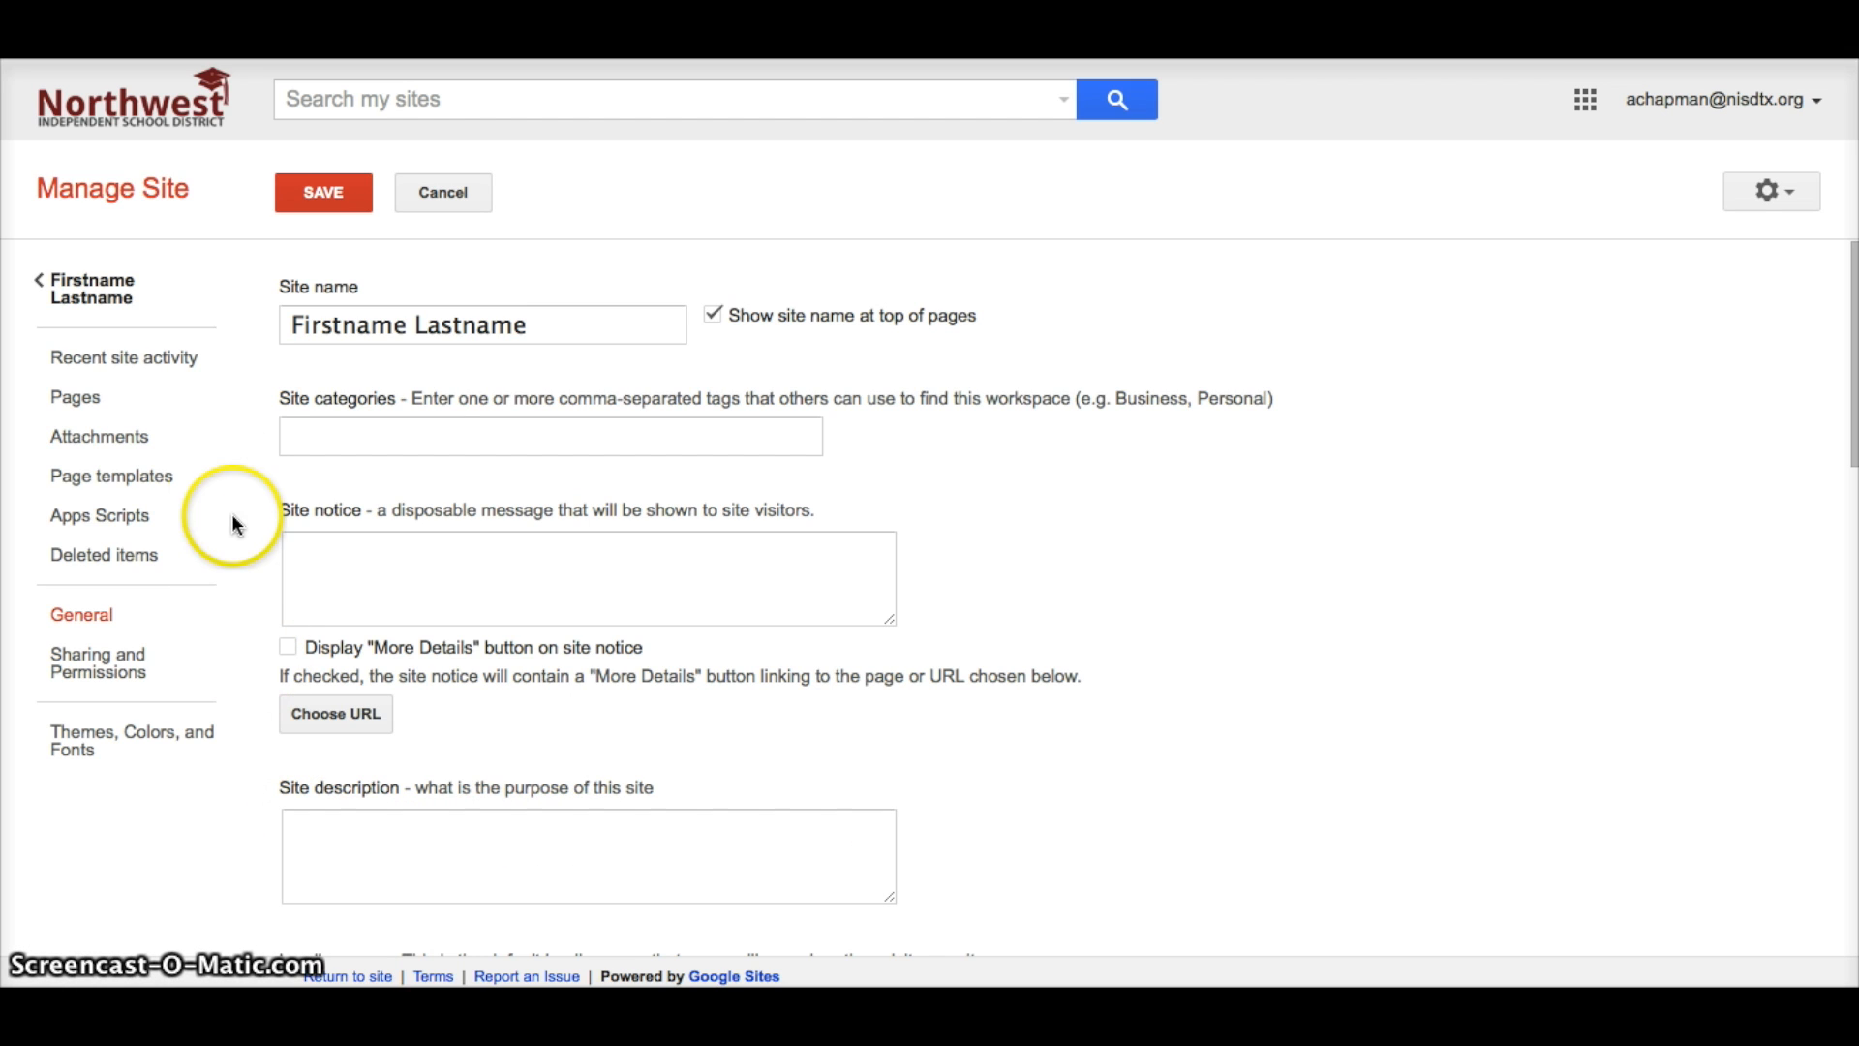
{"action": "left_click", "coordinate": [167, 741]}
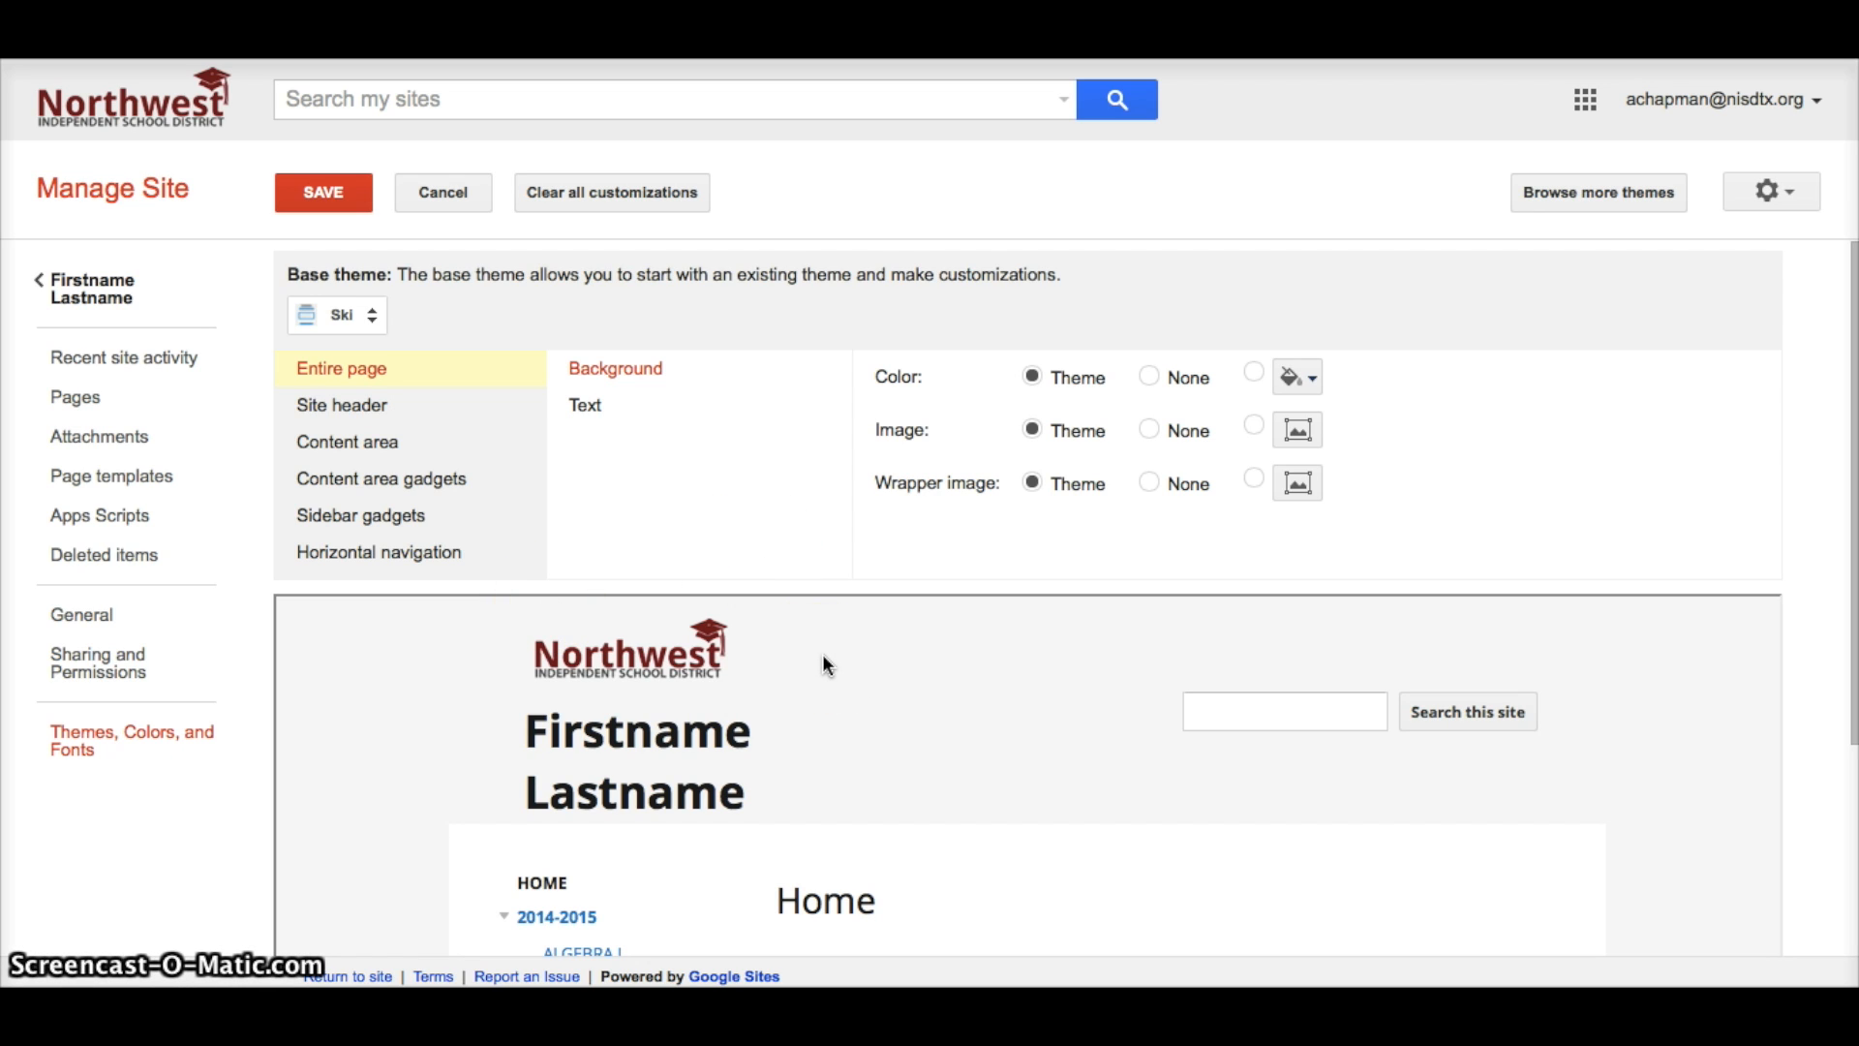
Try the Micro Blueprint base theme, then switch the base theme to Crystal Panel.
{"action": "left_click", "coordinate": [374, 318]}
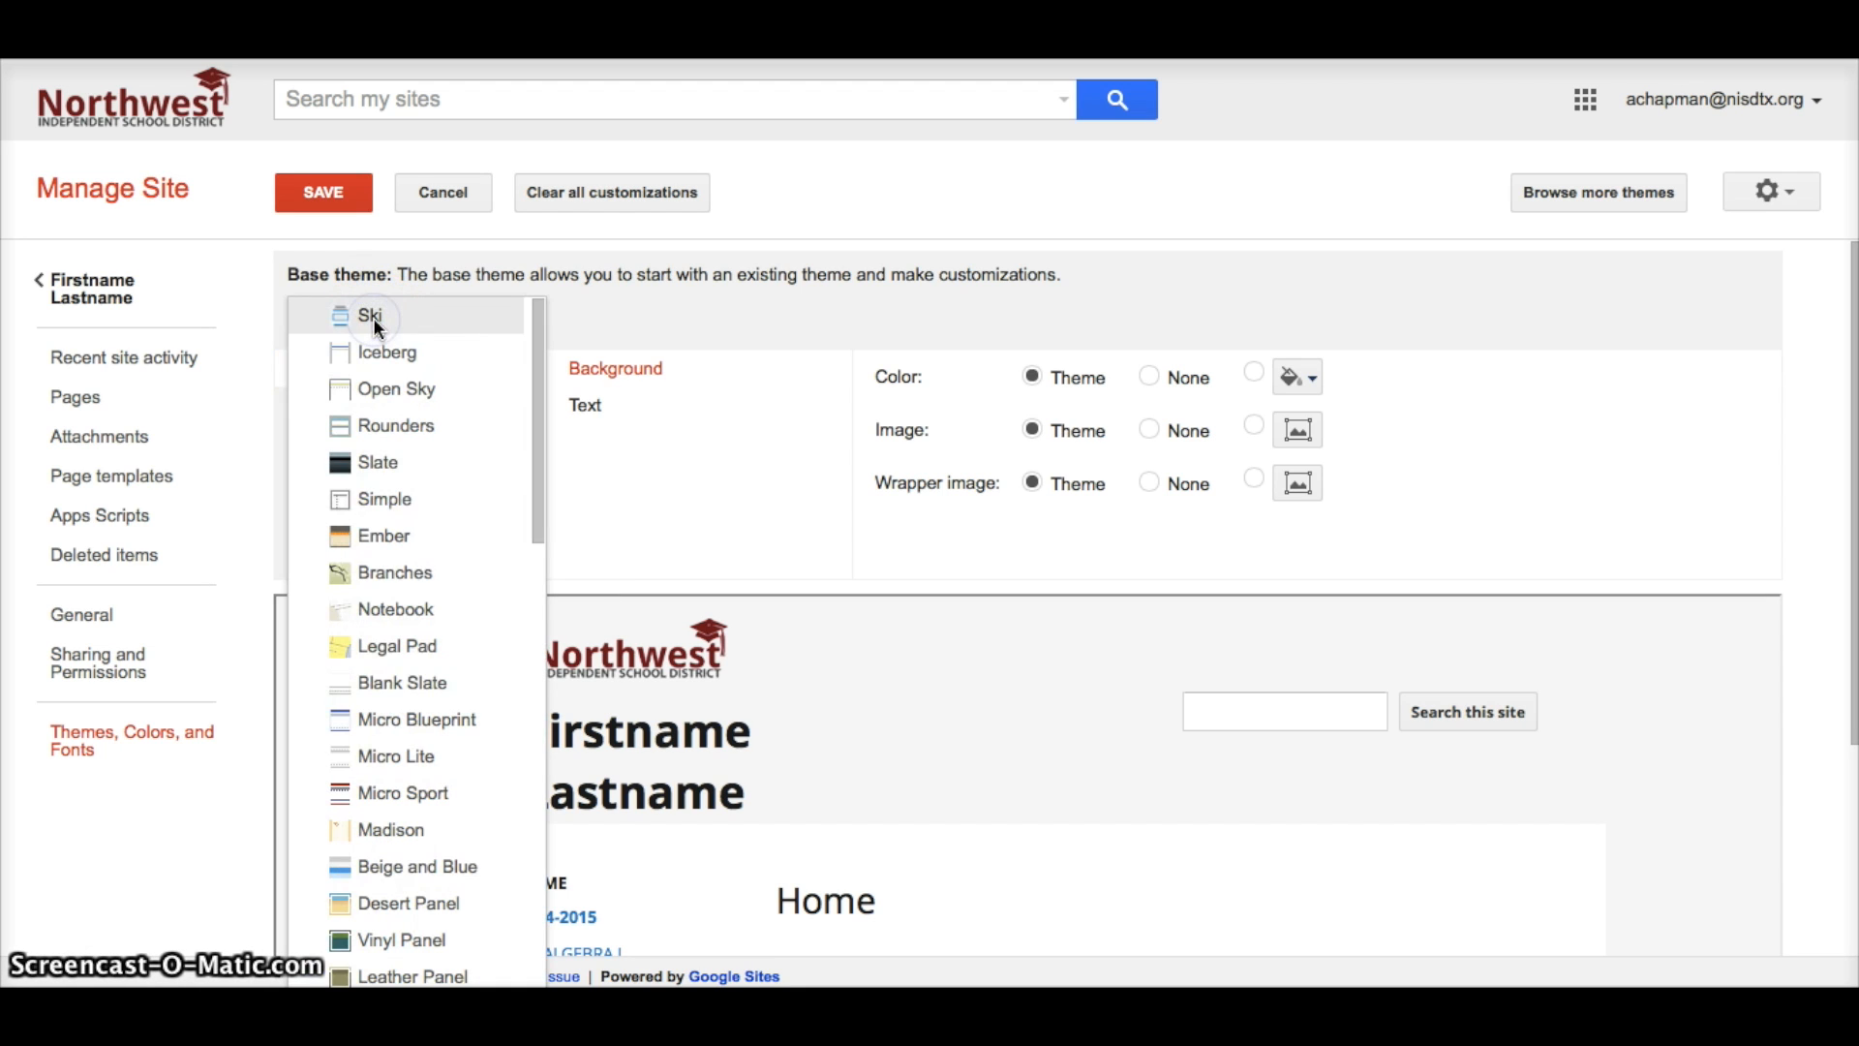
{"action": "scroll", "coordinate": [391, 536], "scroll_direction": "down", "scroll_amount": 3}
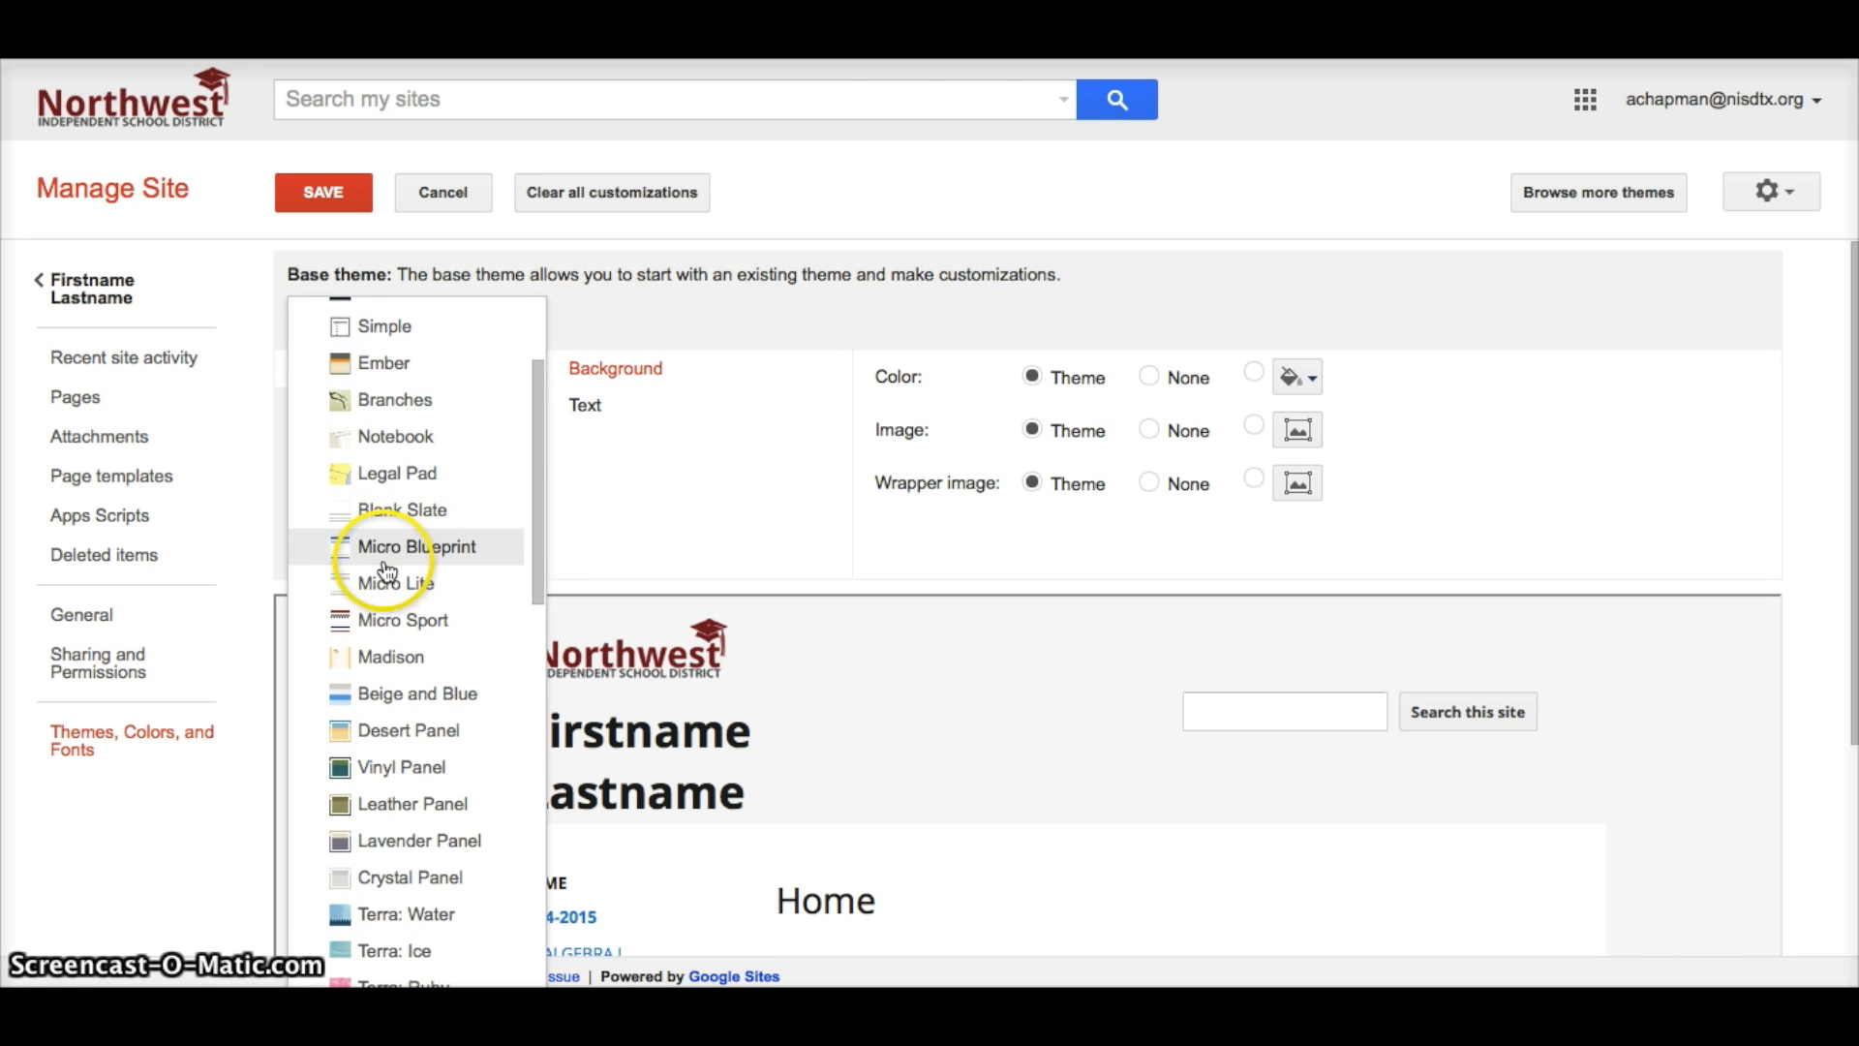
{"action": "left_click", "coordinate": [386, 545]}
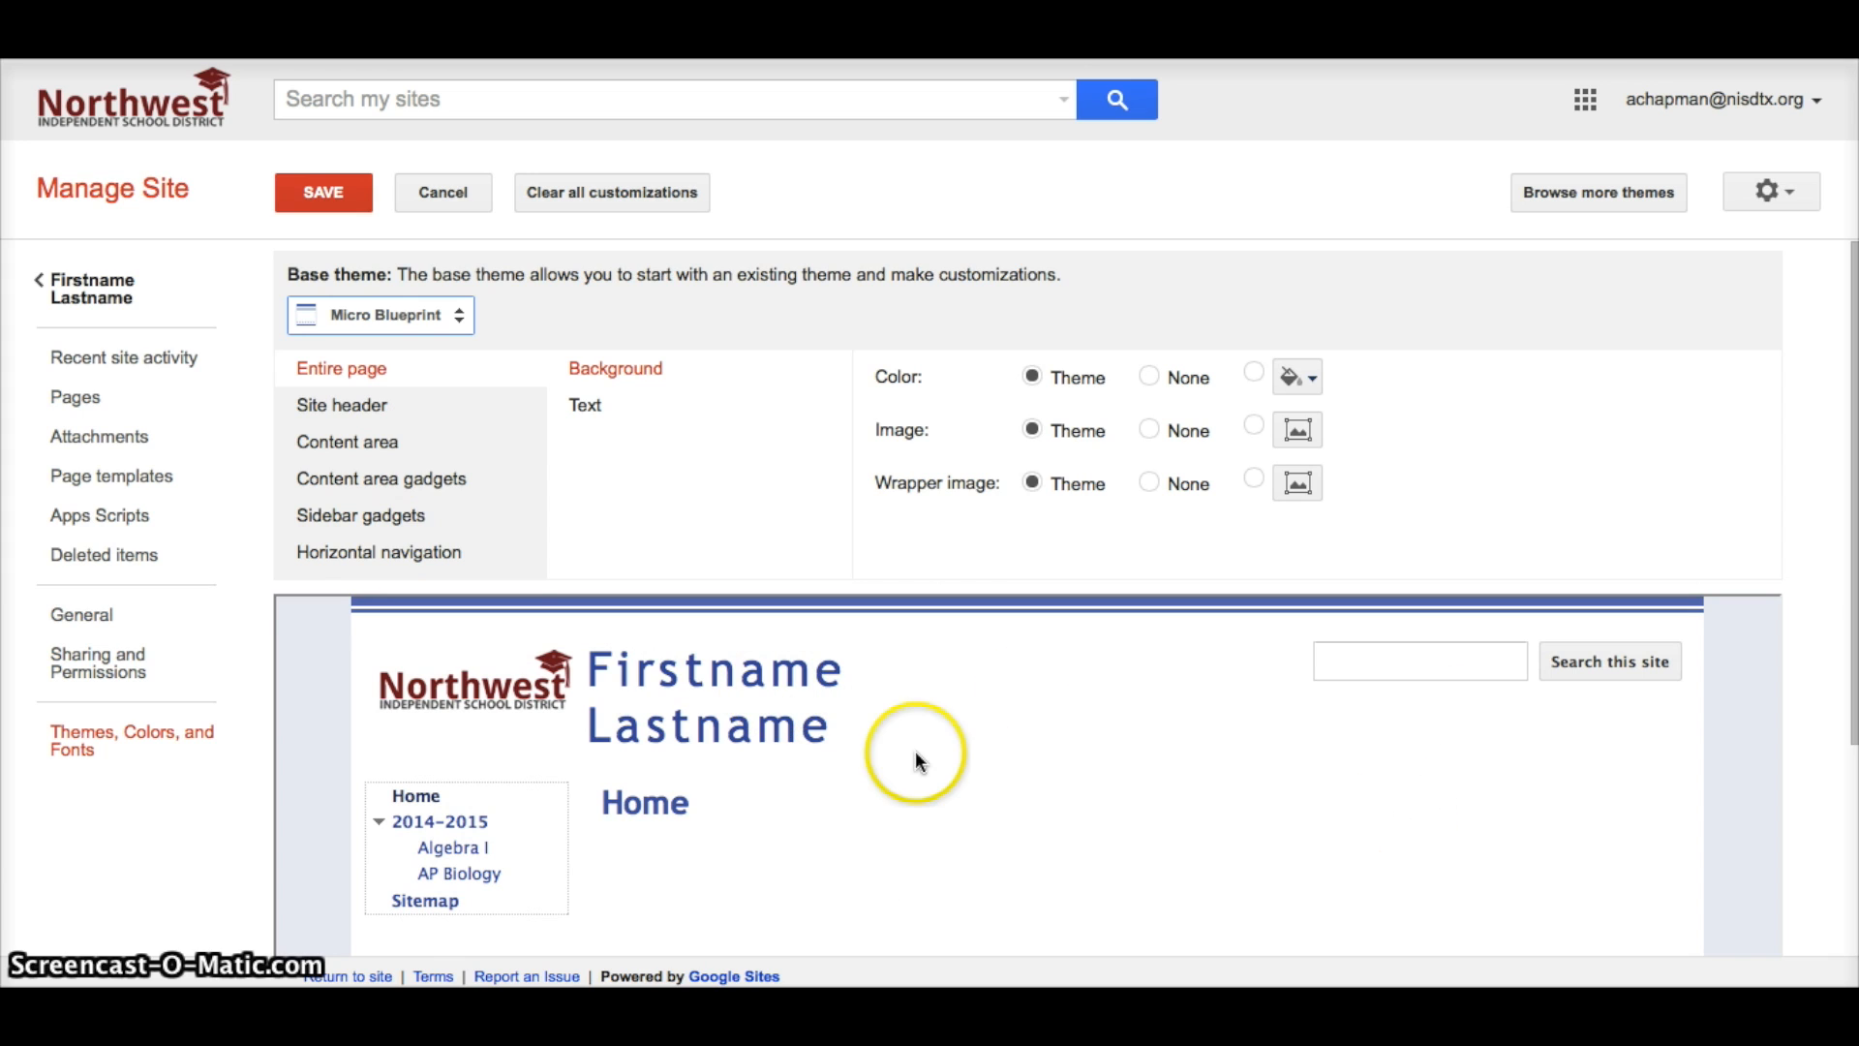
{"action": "left_click", "coordinate": [448, 316]}
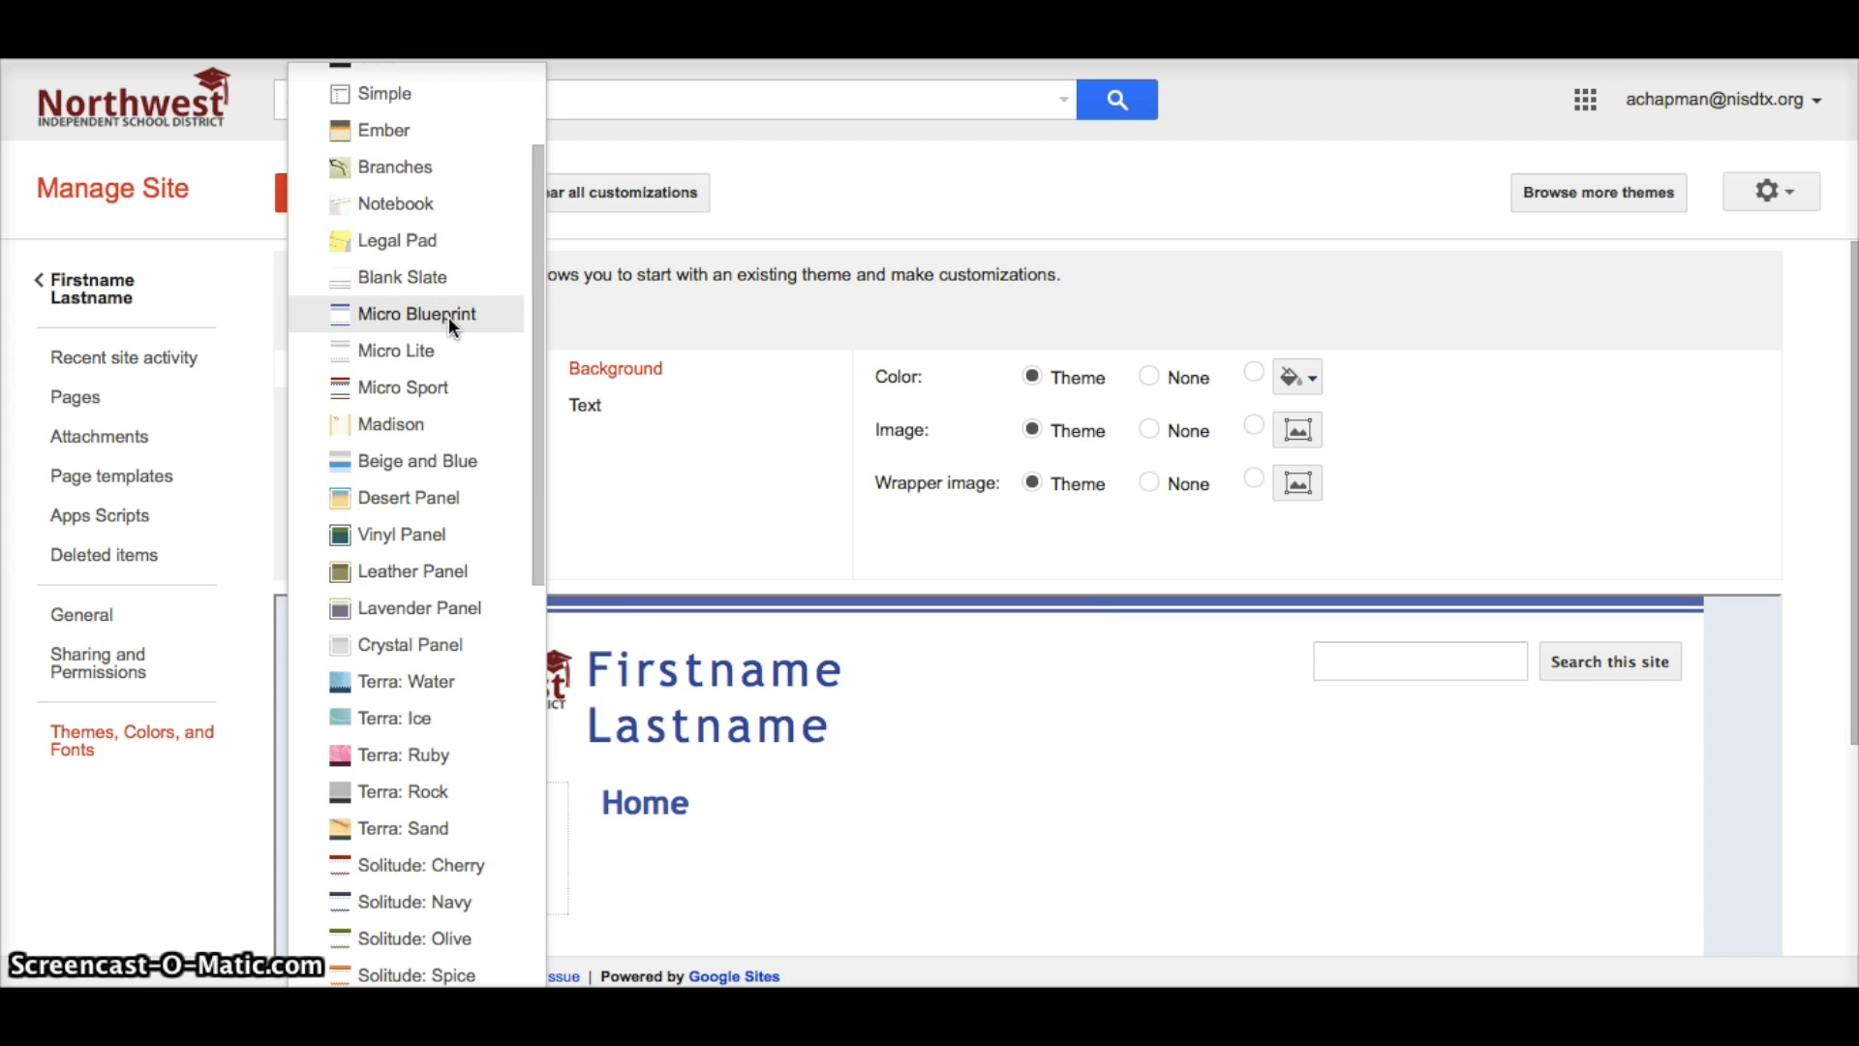
{"action": "left_click", "coordinate": [447, 643]}
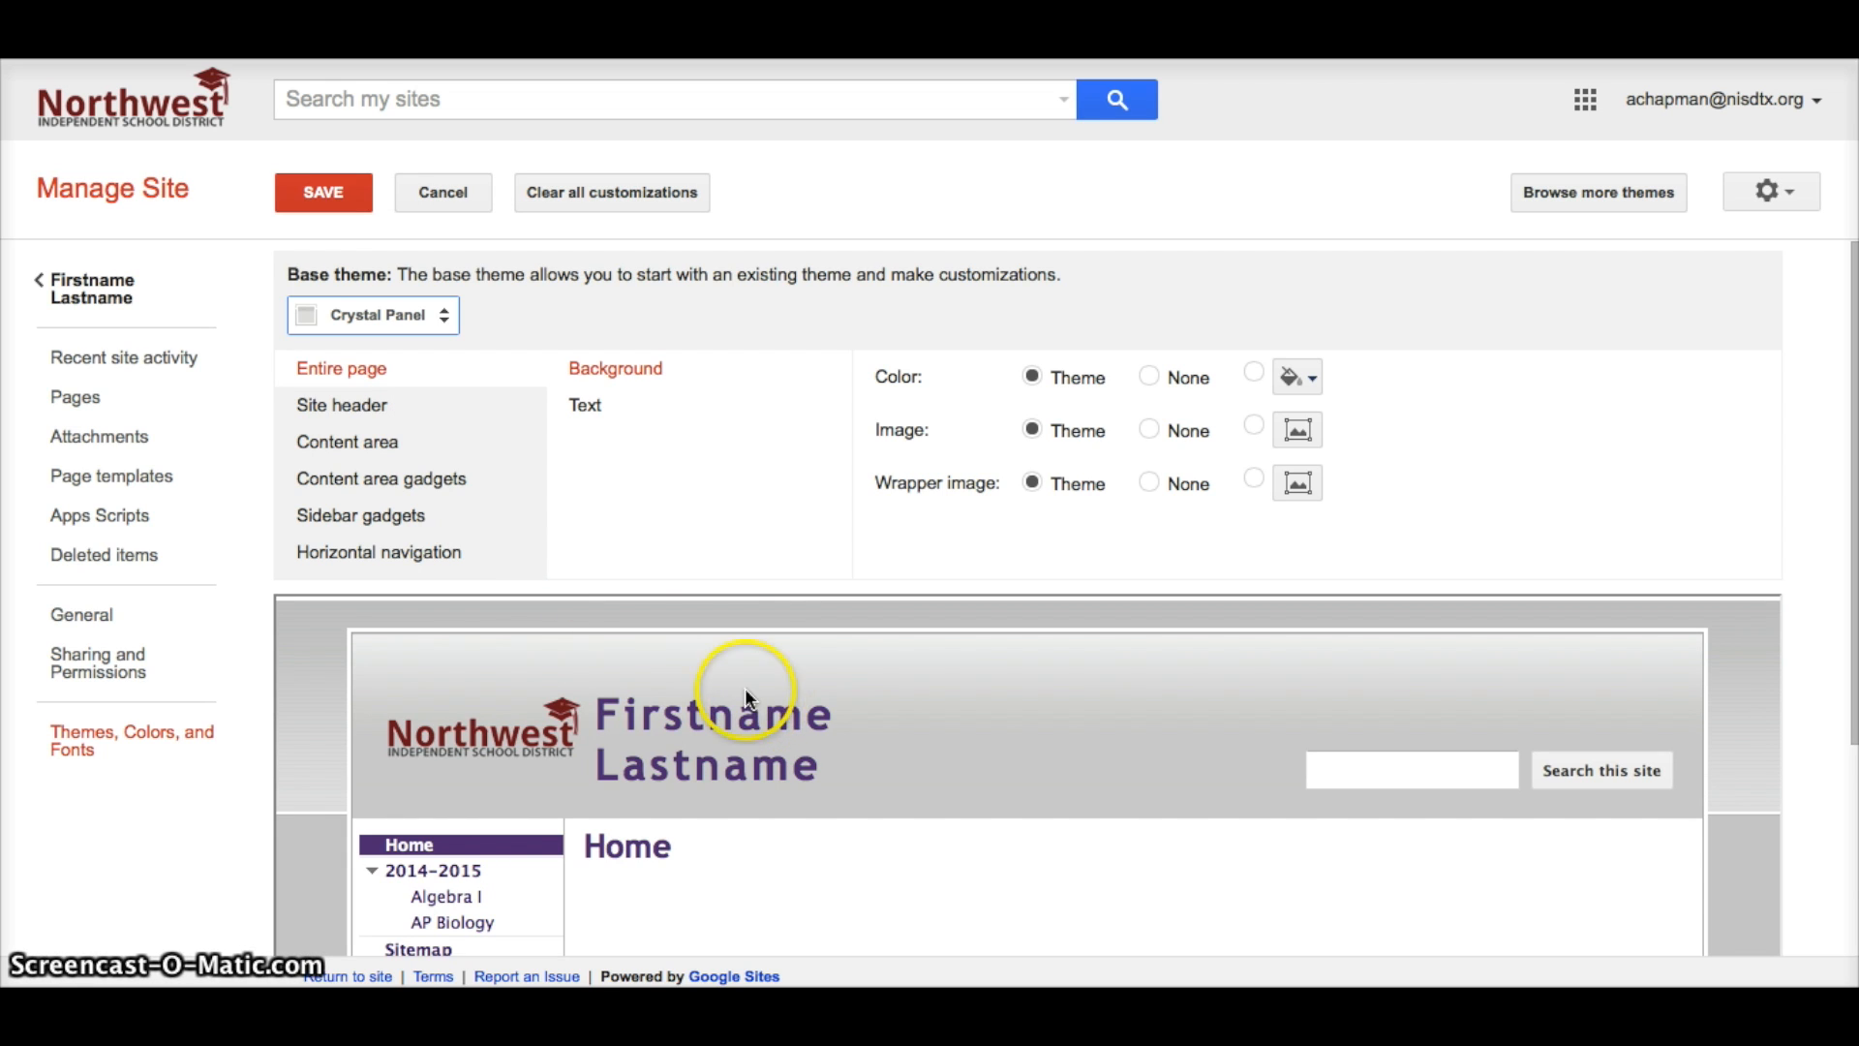
Review the Crystal Panel page, header, content, gadget and navigation styles, then save the theme.
{"action": "left_click", "coordinate": [664, 378]}
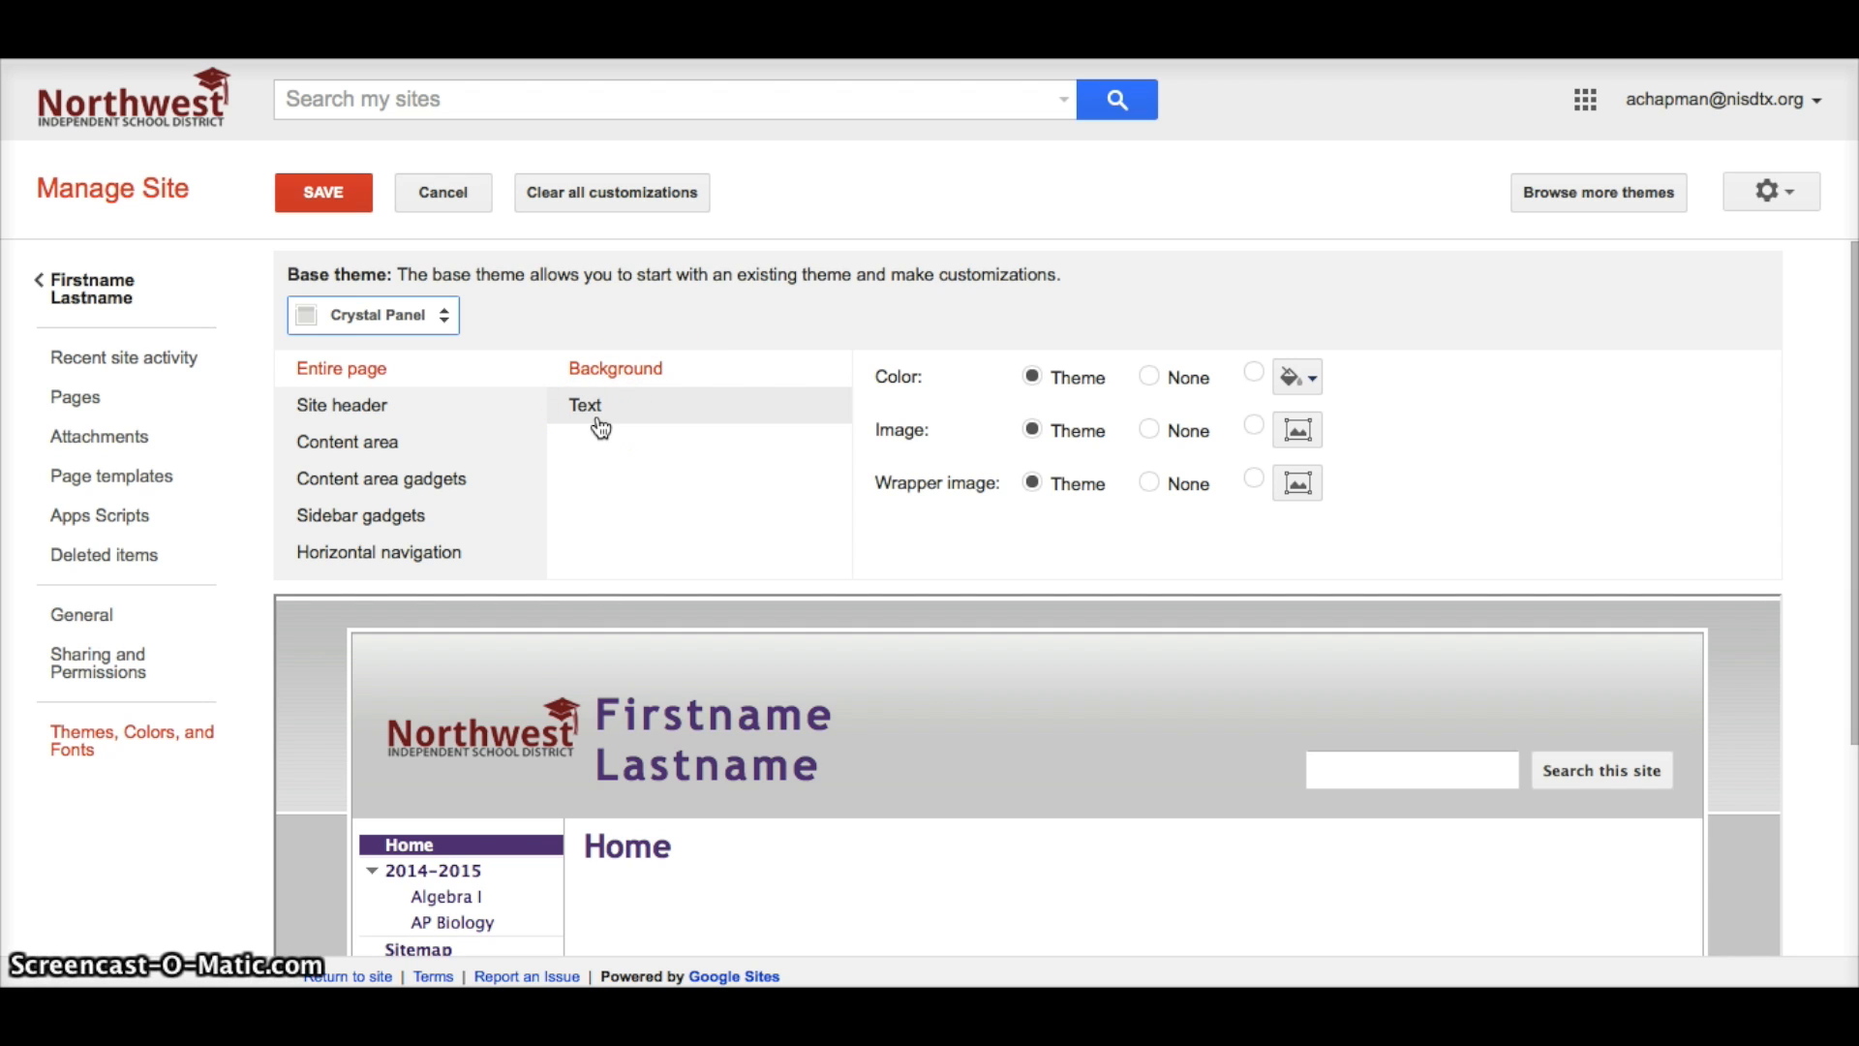
{"action": "left_click", "coordinate": [370, 407]}
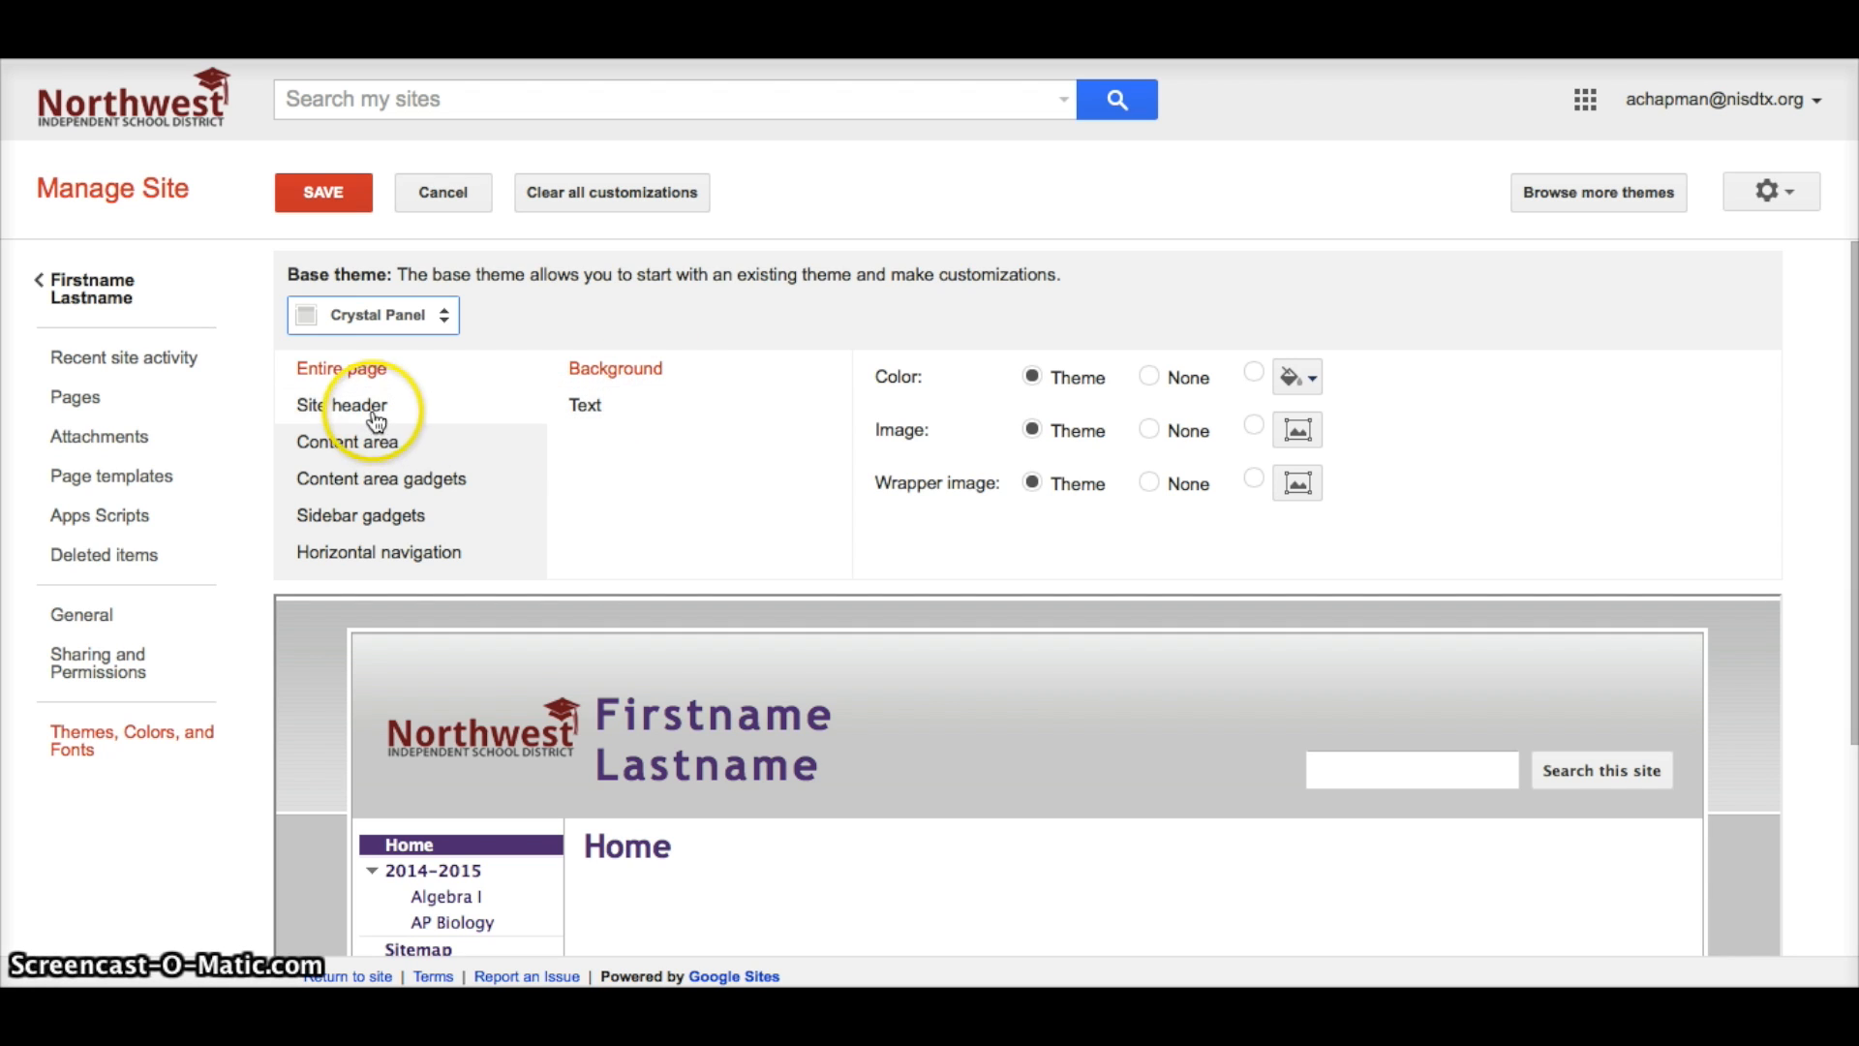
{"action": "left_click", "coordinate": [370, 443]}
{"action": "left_click", "coordinate": [385, 483]}
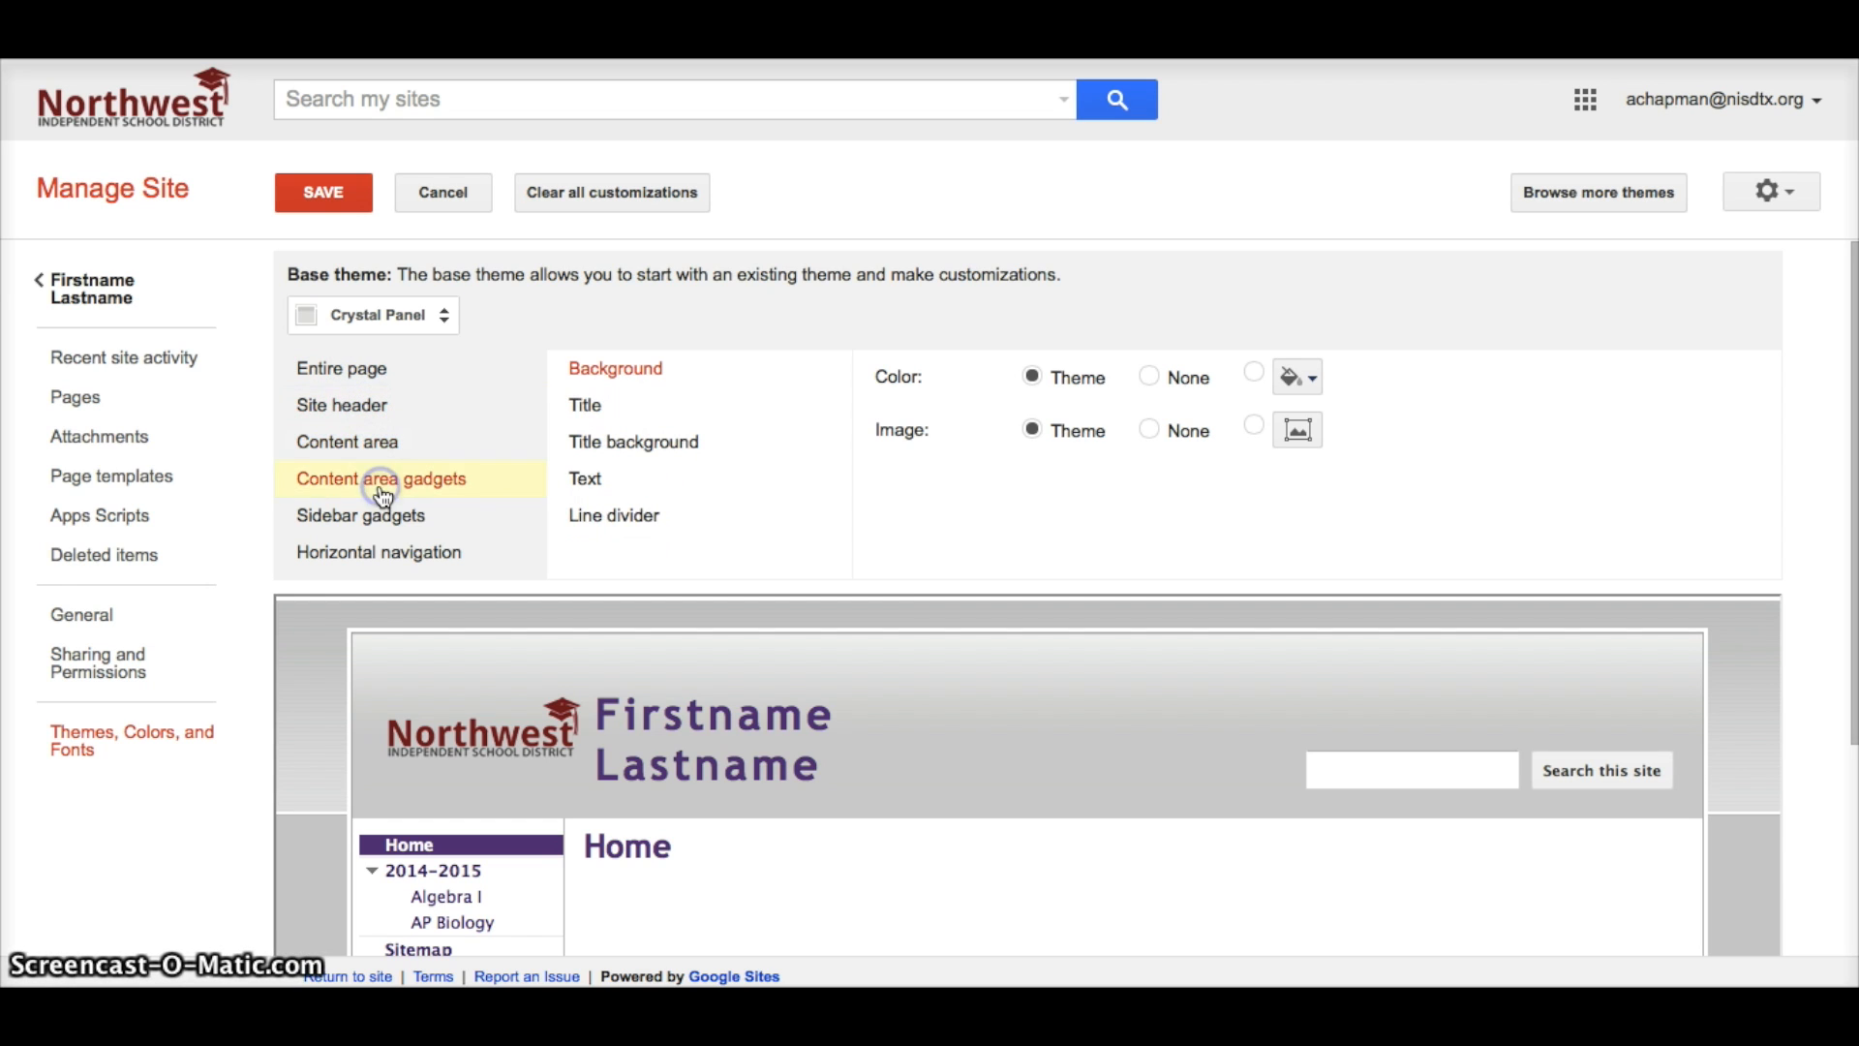
{"action": "left_click", "coordinate": [385, 515]}
{"action": "left_click", "coordinate": [395, 556]}
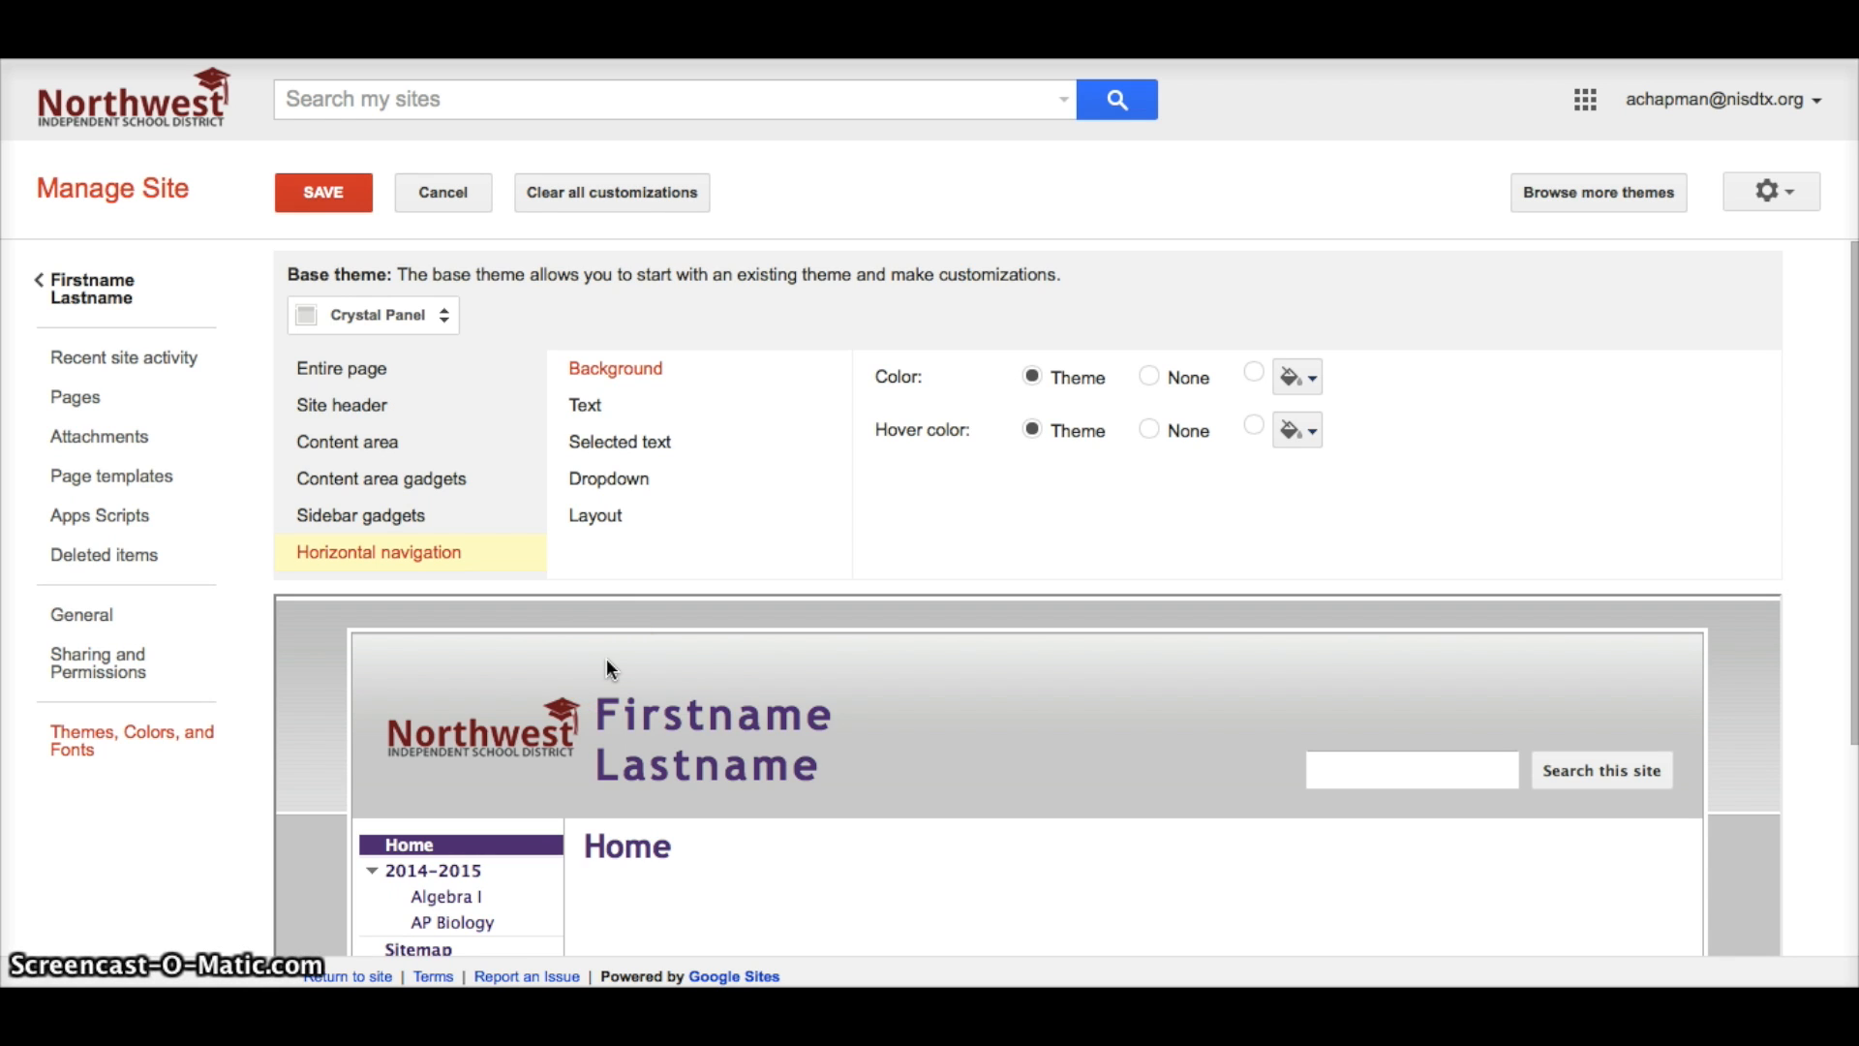
{"action": "left_click", "coordinate": [329, 198]}
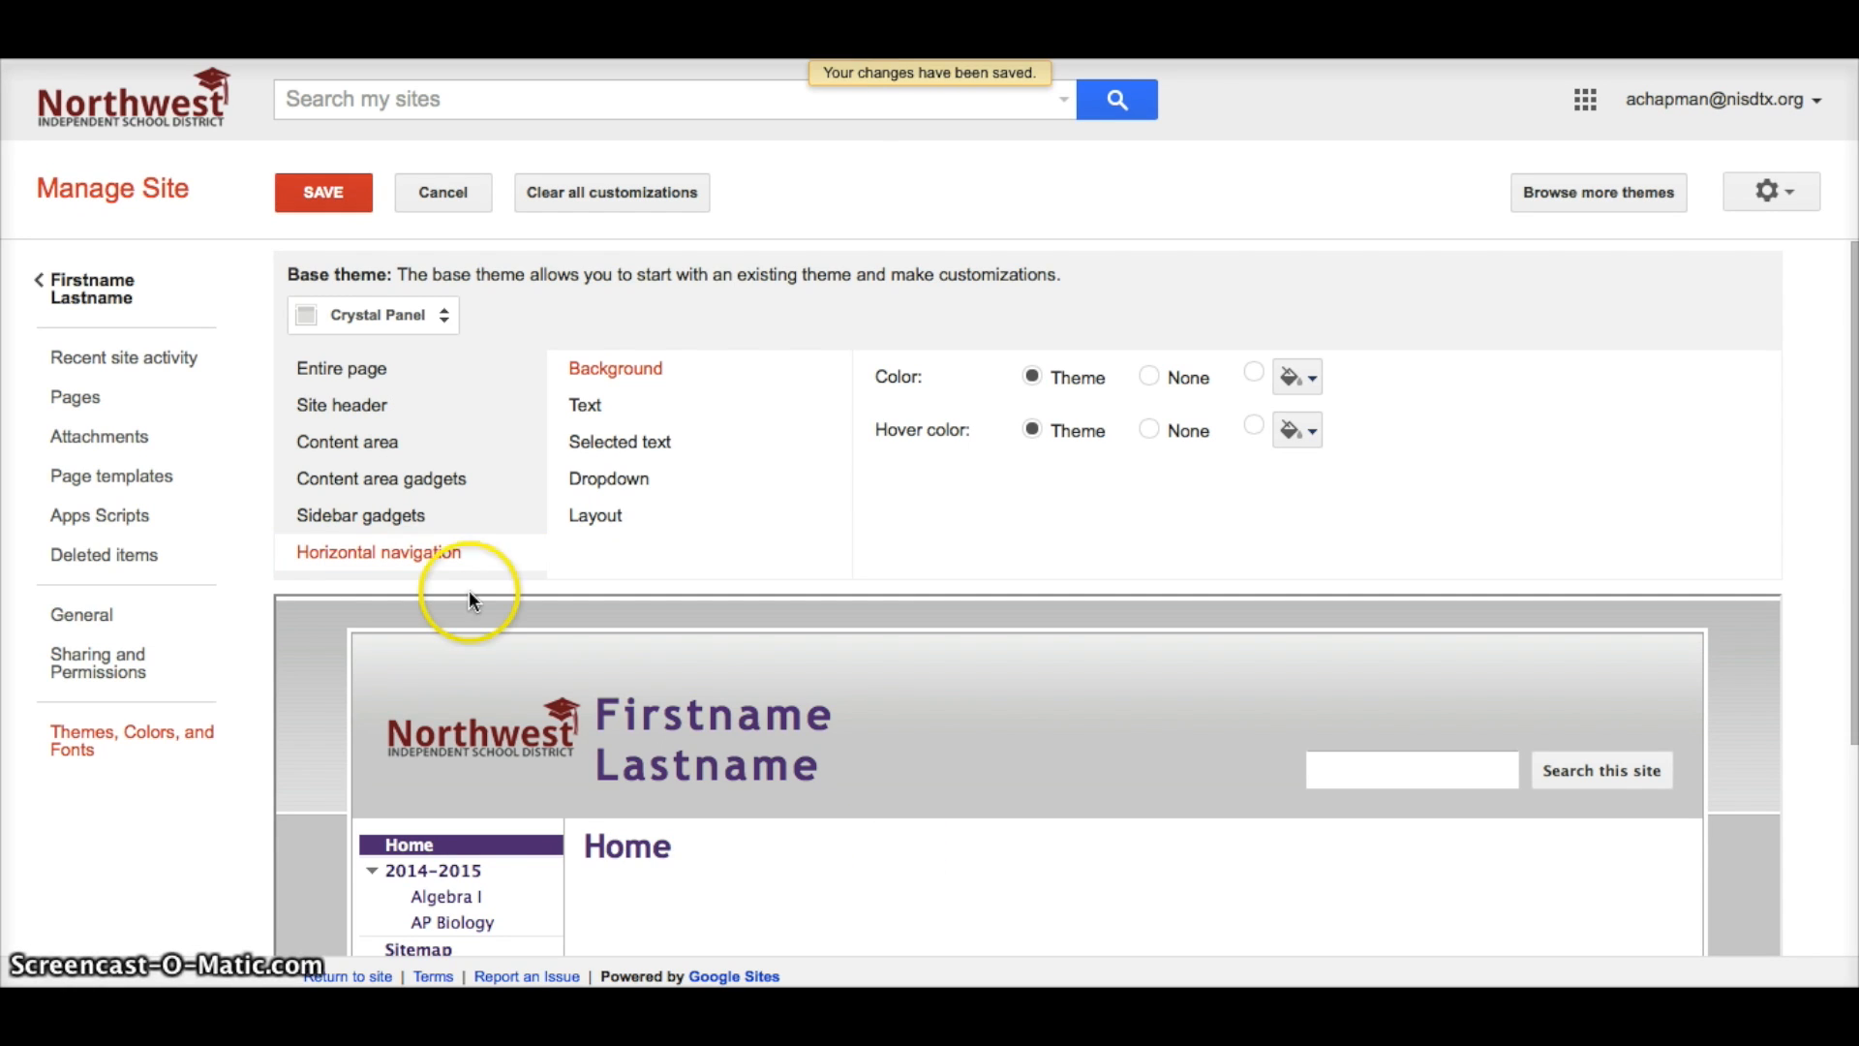
Return to the site's Home page and enter Edit site layout mode.
{"action": "left_click", "coordinate": [102, 281]}
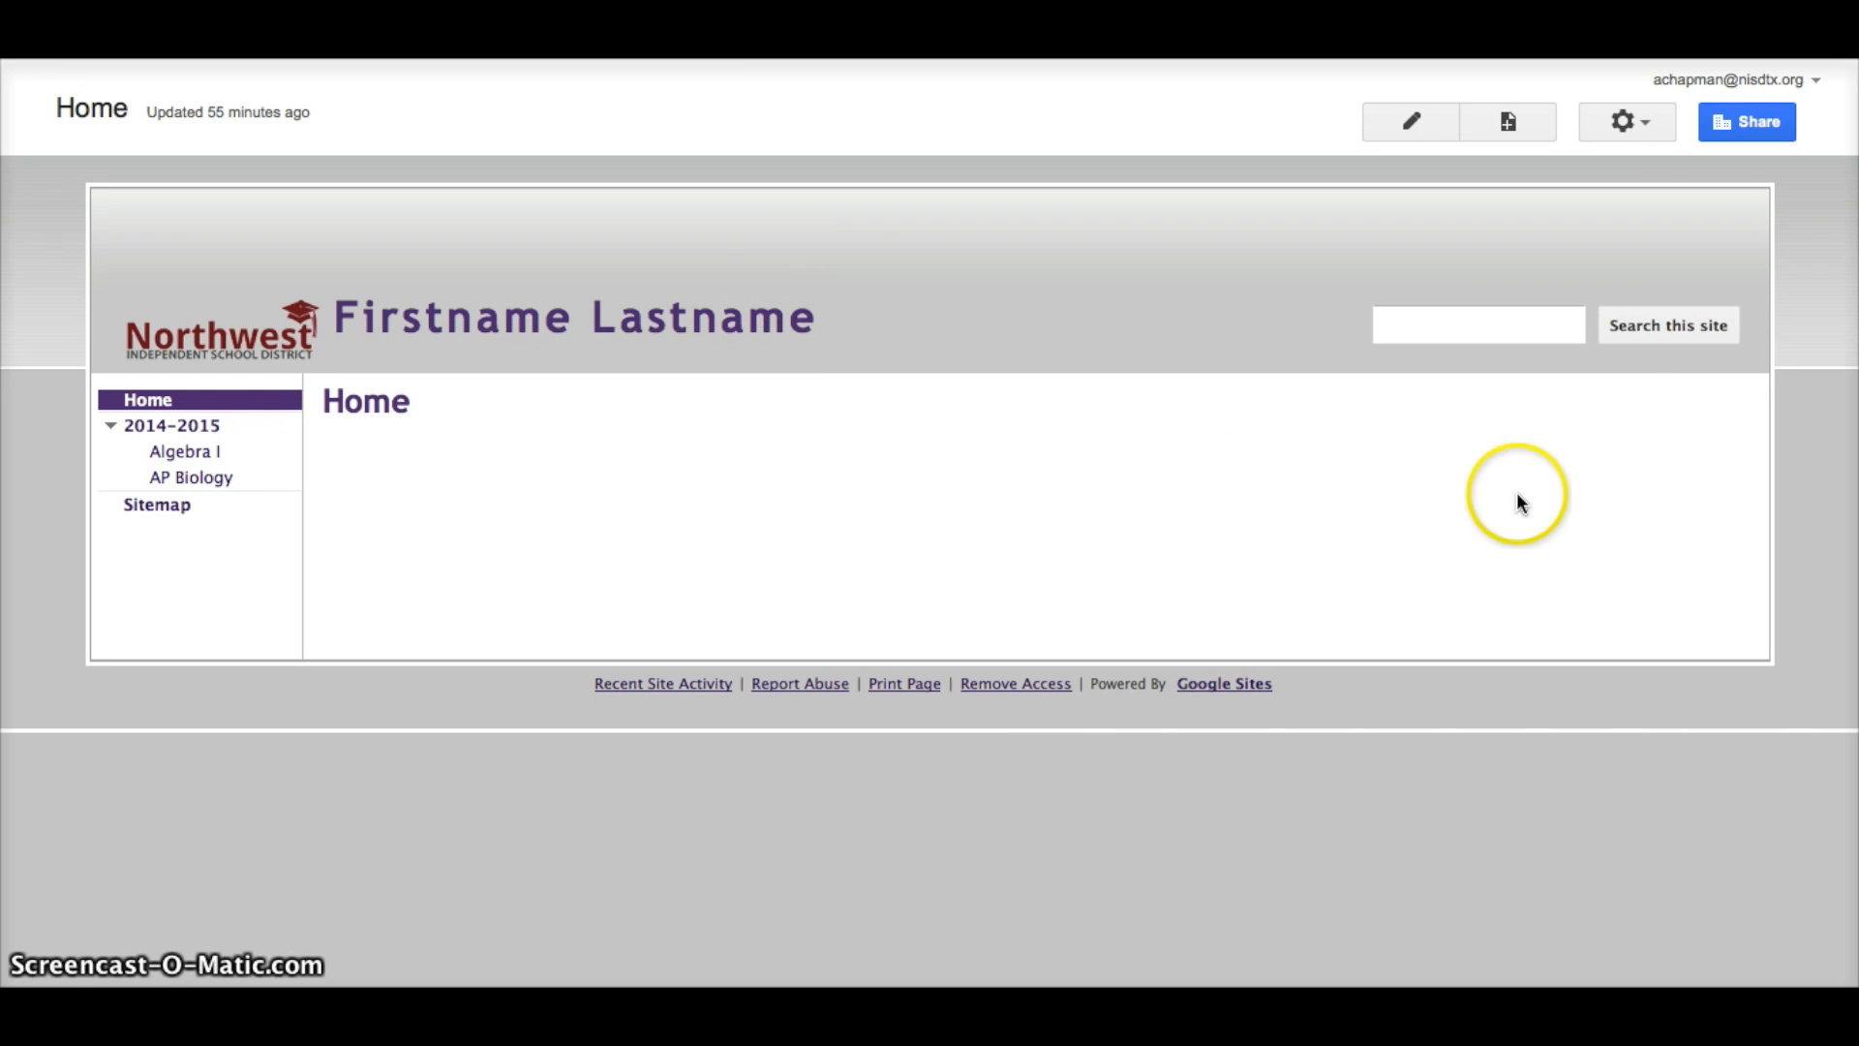
{"action": "left_click", "coordinate": [1653, 122]}
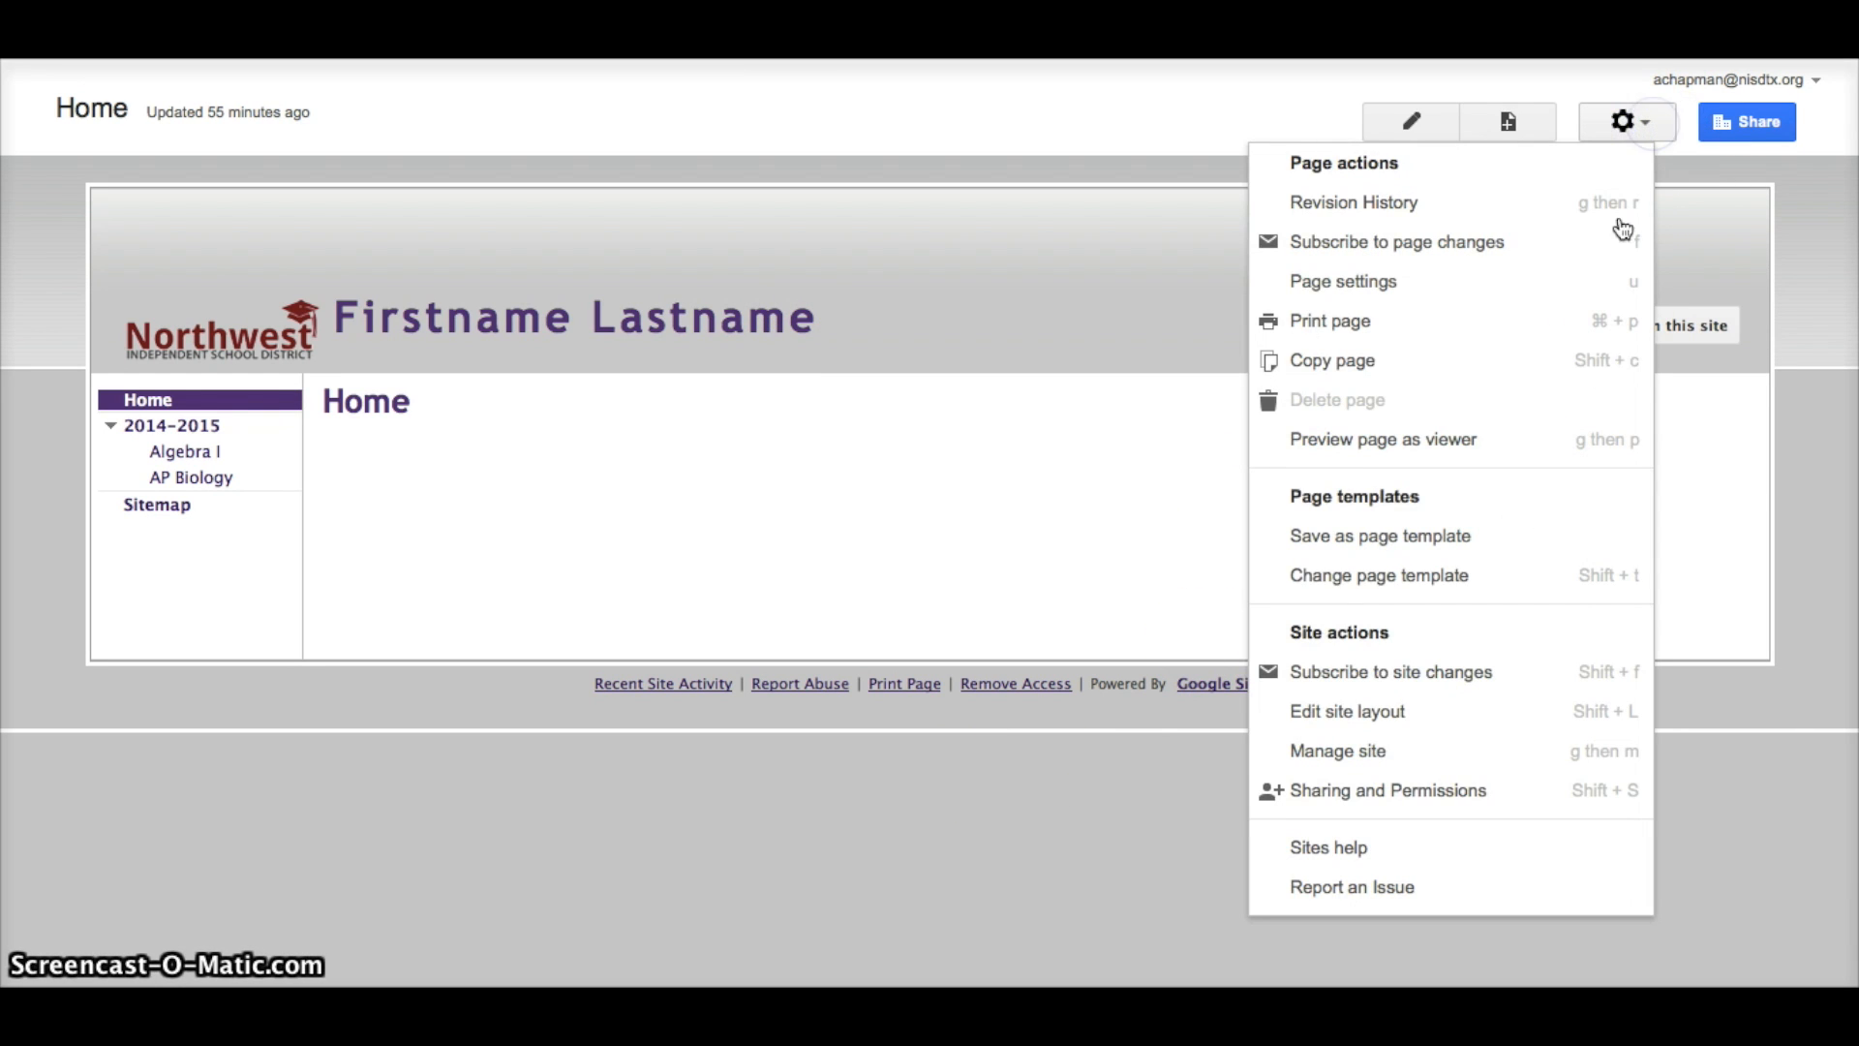
{"action": "left_click", "coordinate": [1451, 714]}
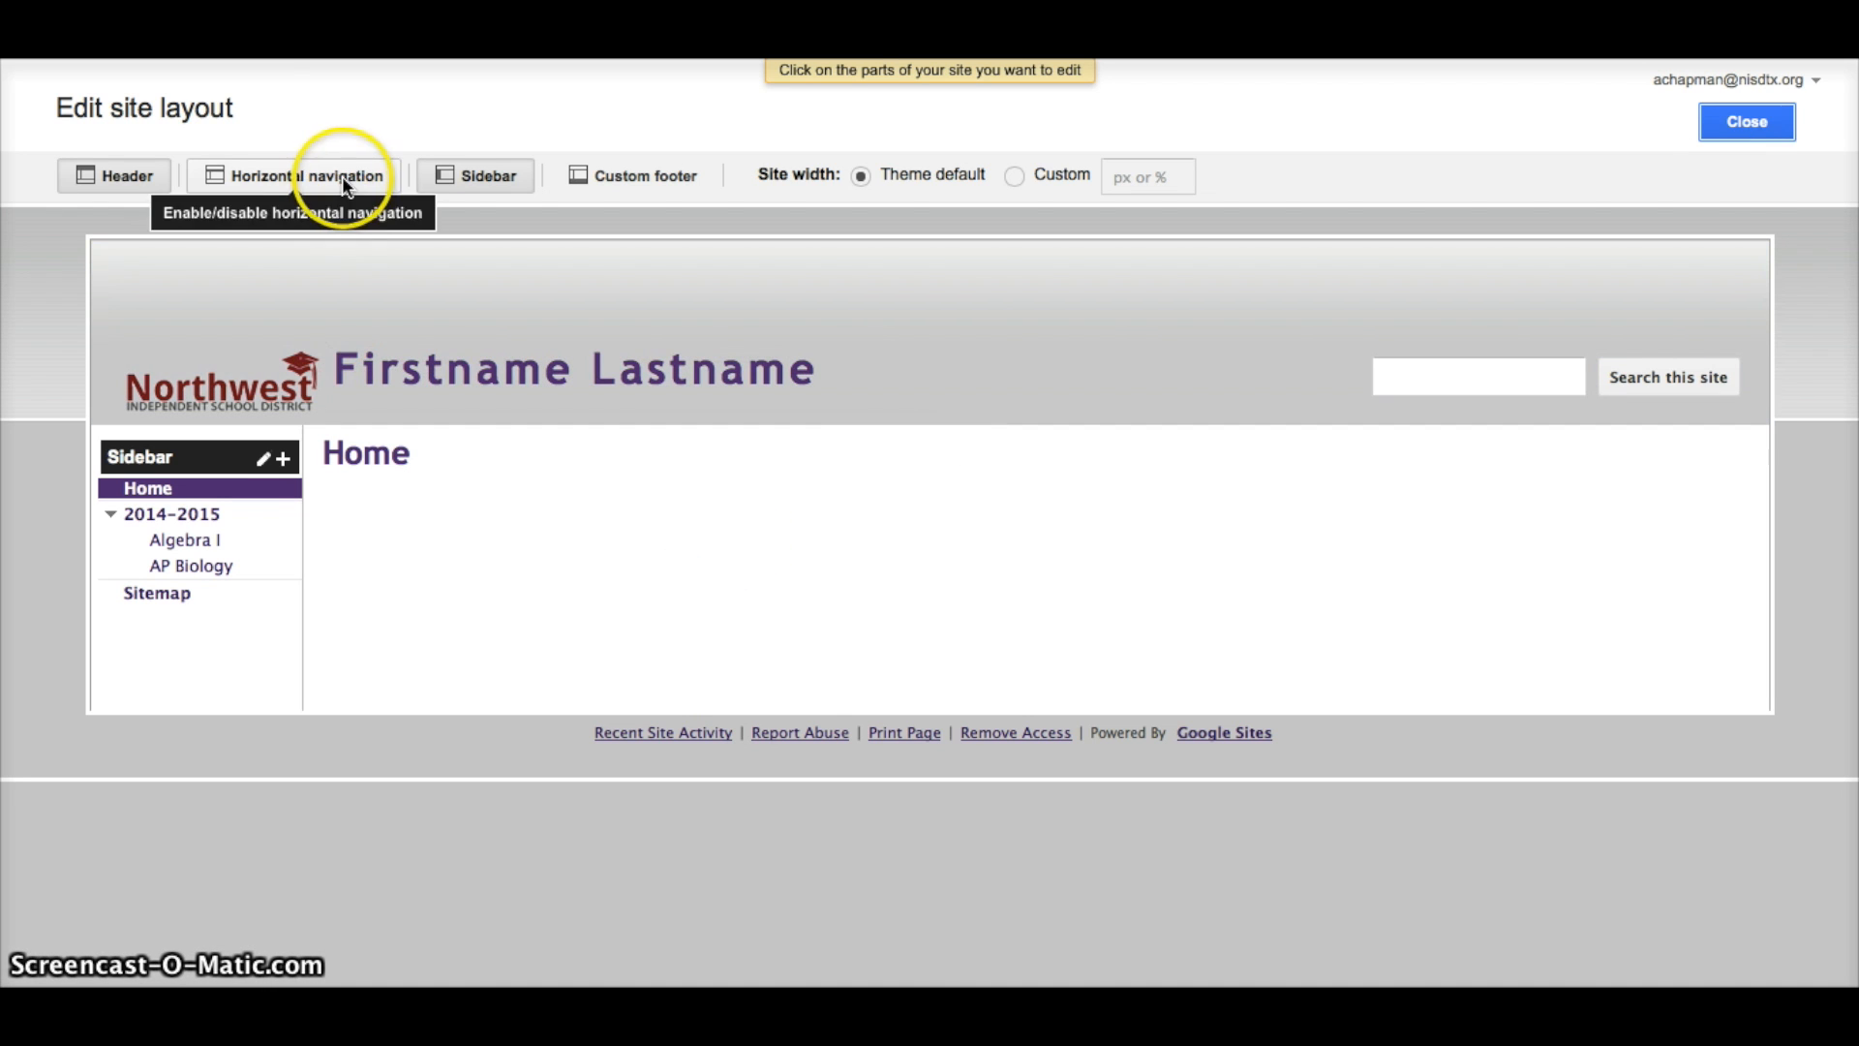
Enable horizontal navigation listing Home and 2014-2015, styled as tabs.
{"action": "left_click", "coordinate": [343, 182]}
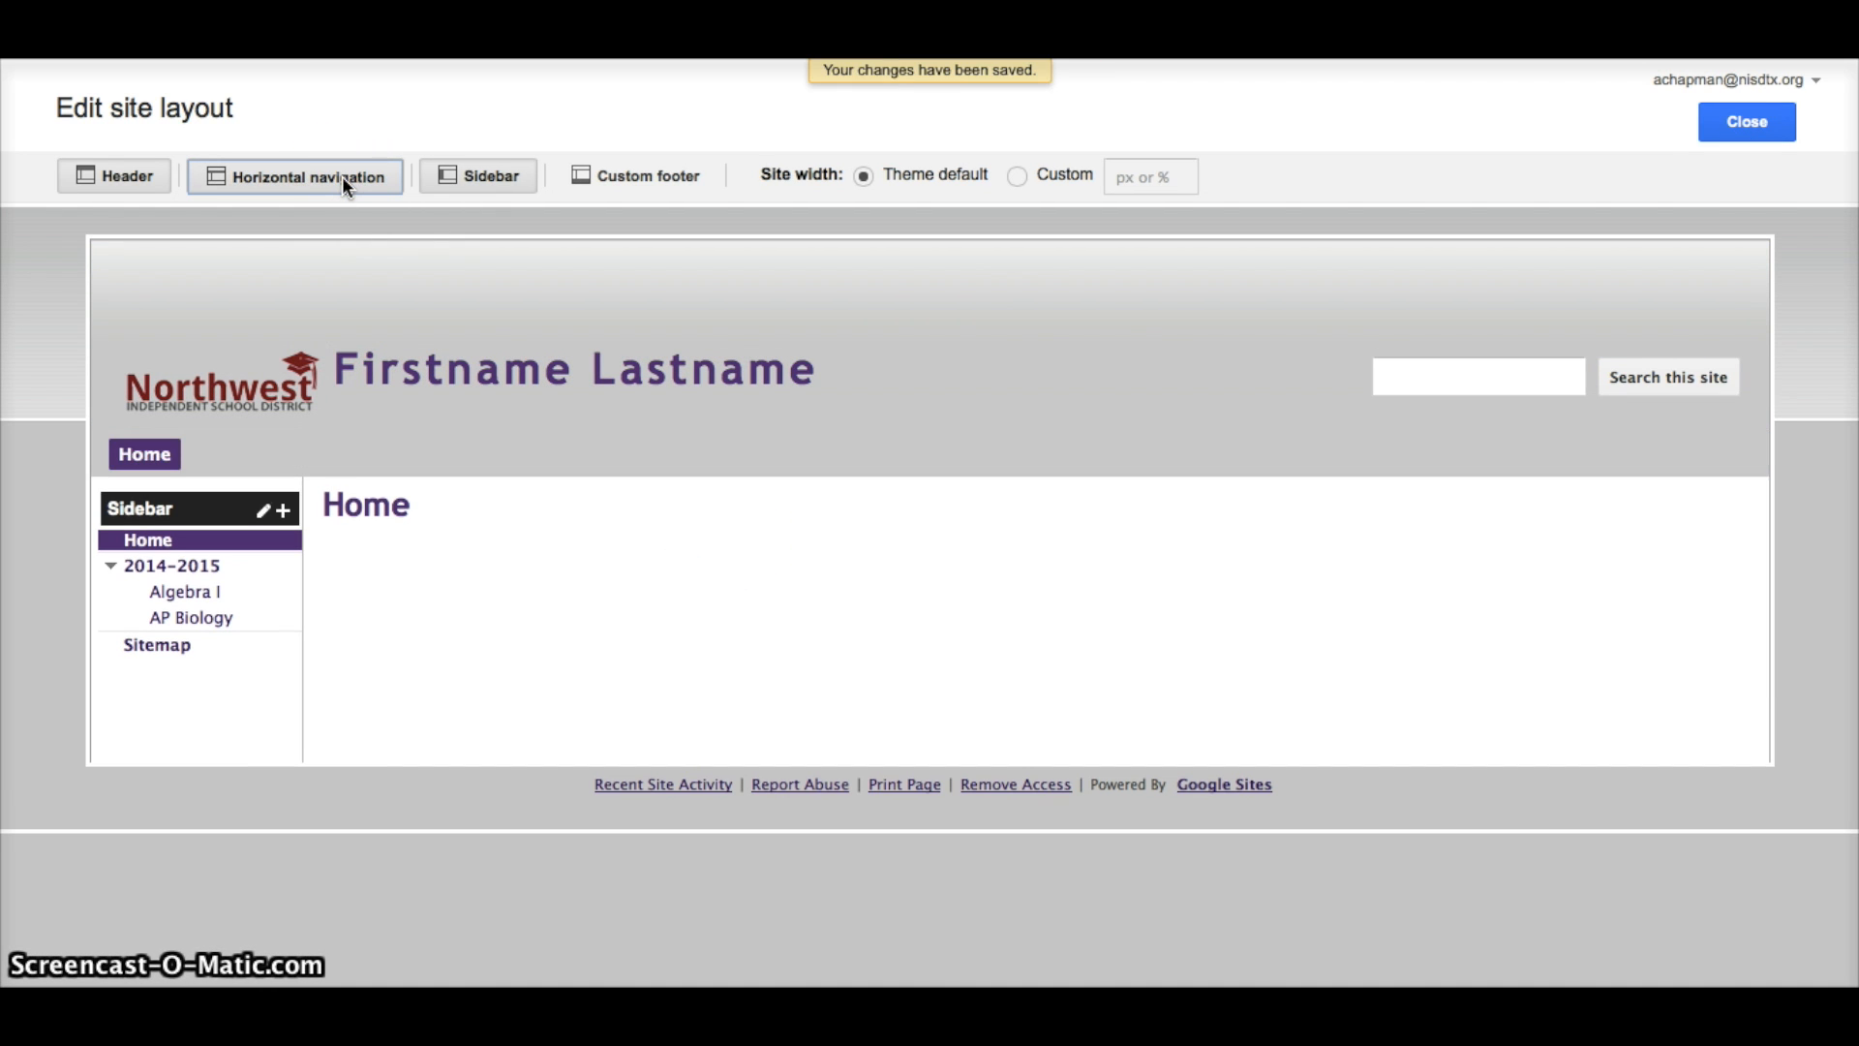
{"action": "left_click", "coordinate": [399, 446]}
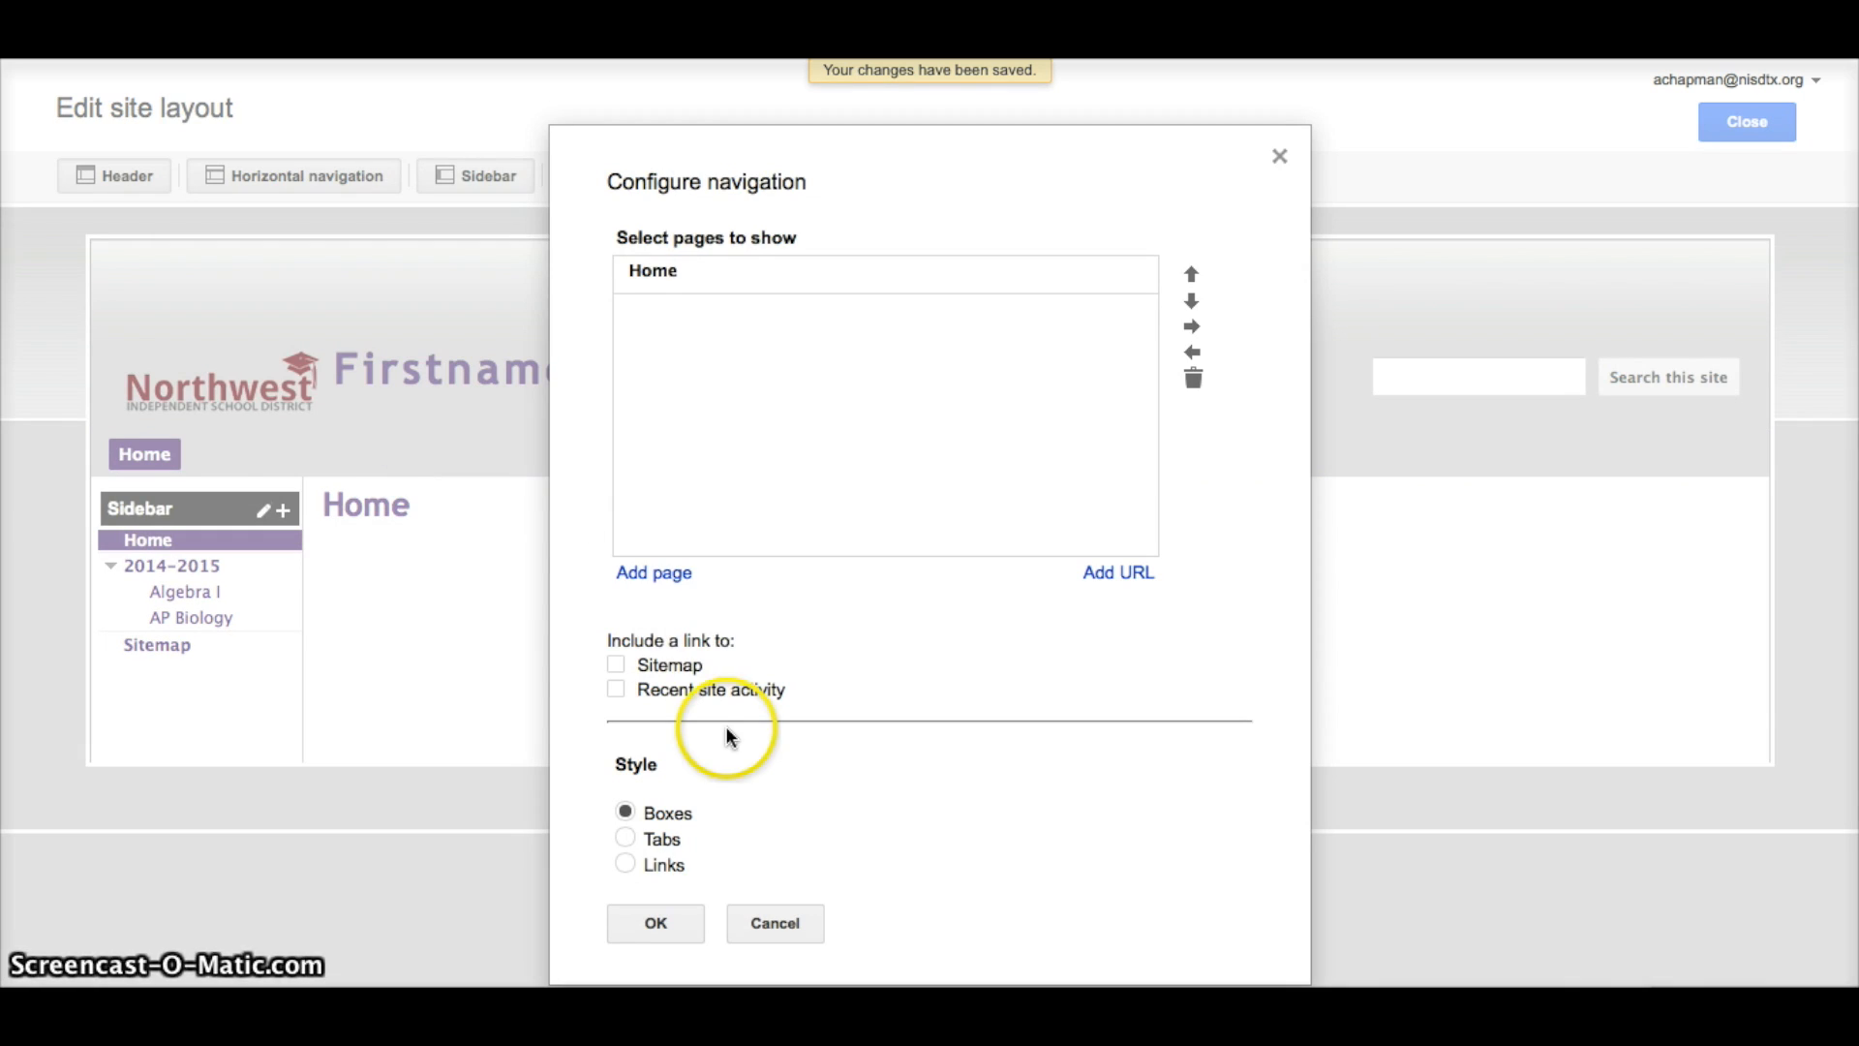
{"action": "left_click", "coordinate": [664, 577]}
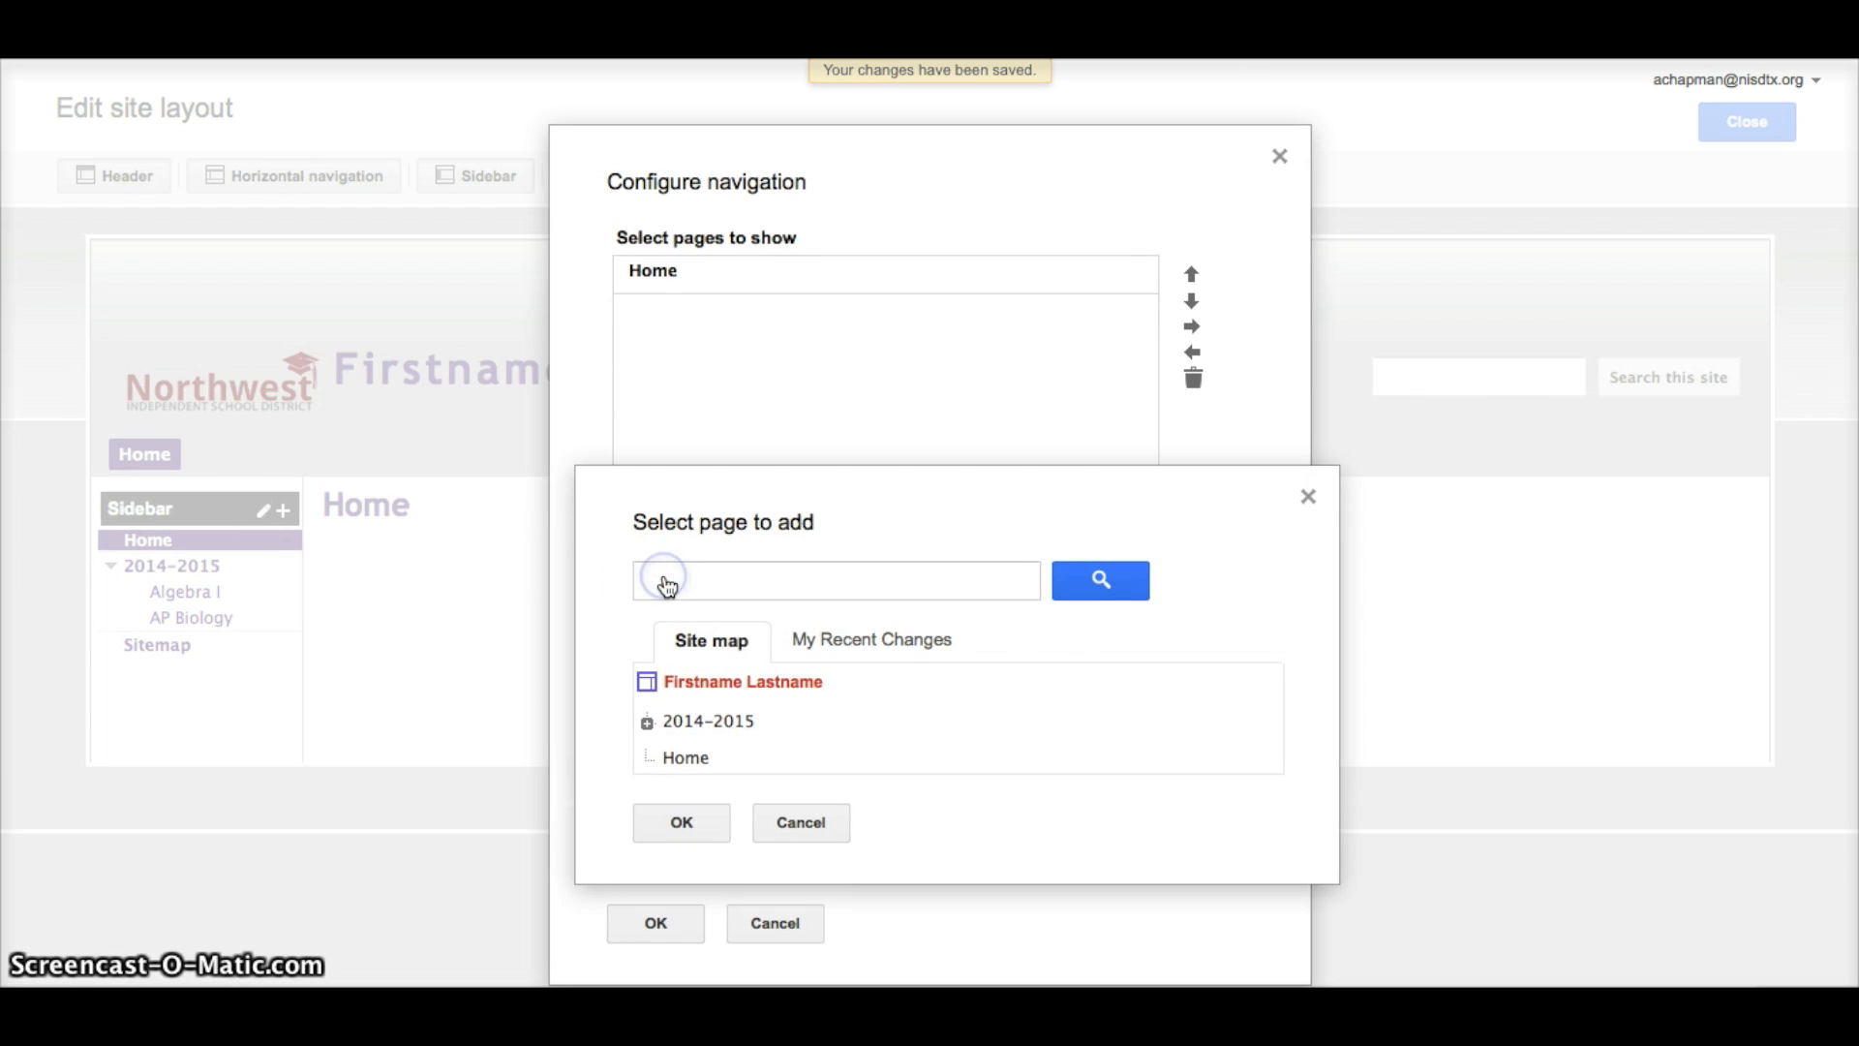
{"action": "left_click", "coordinate": [705, 734]}
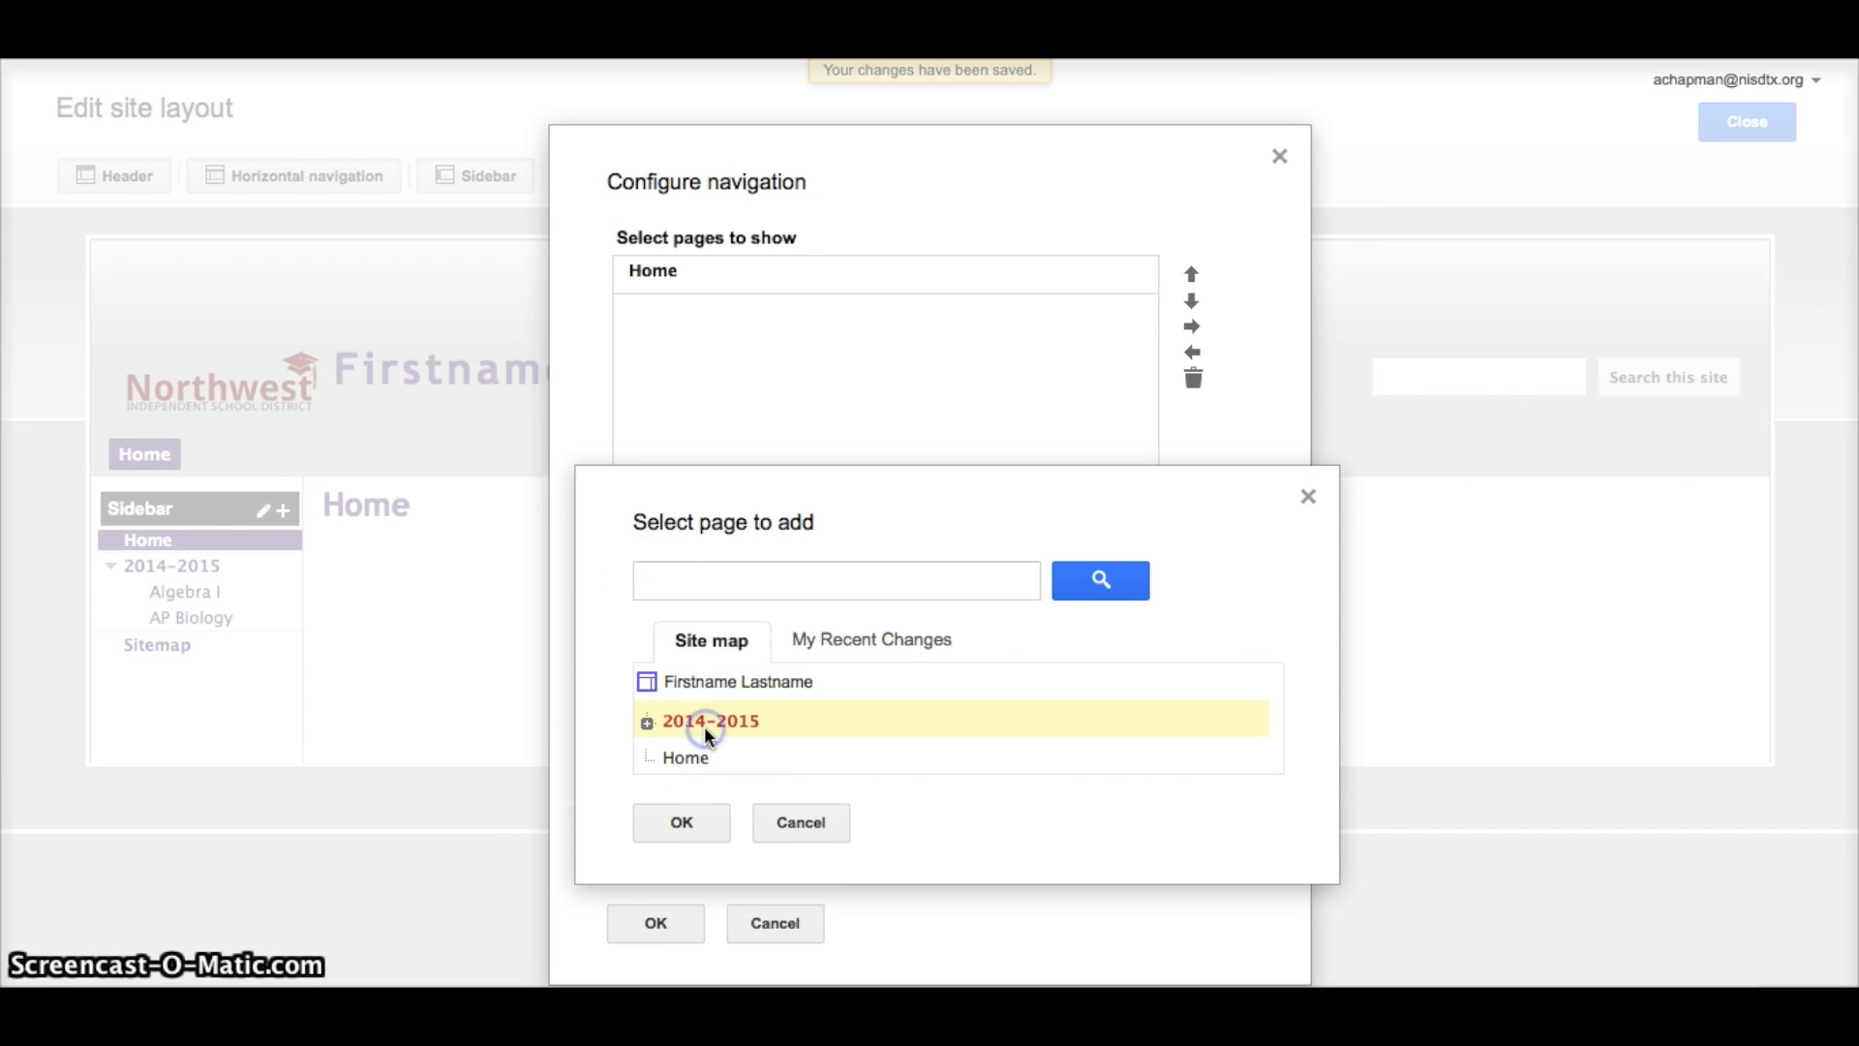
{"action": "left_click", "coordinate": [706, 825]}
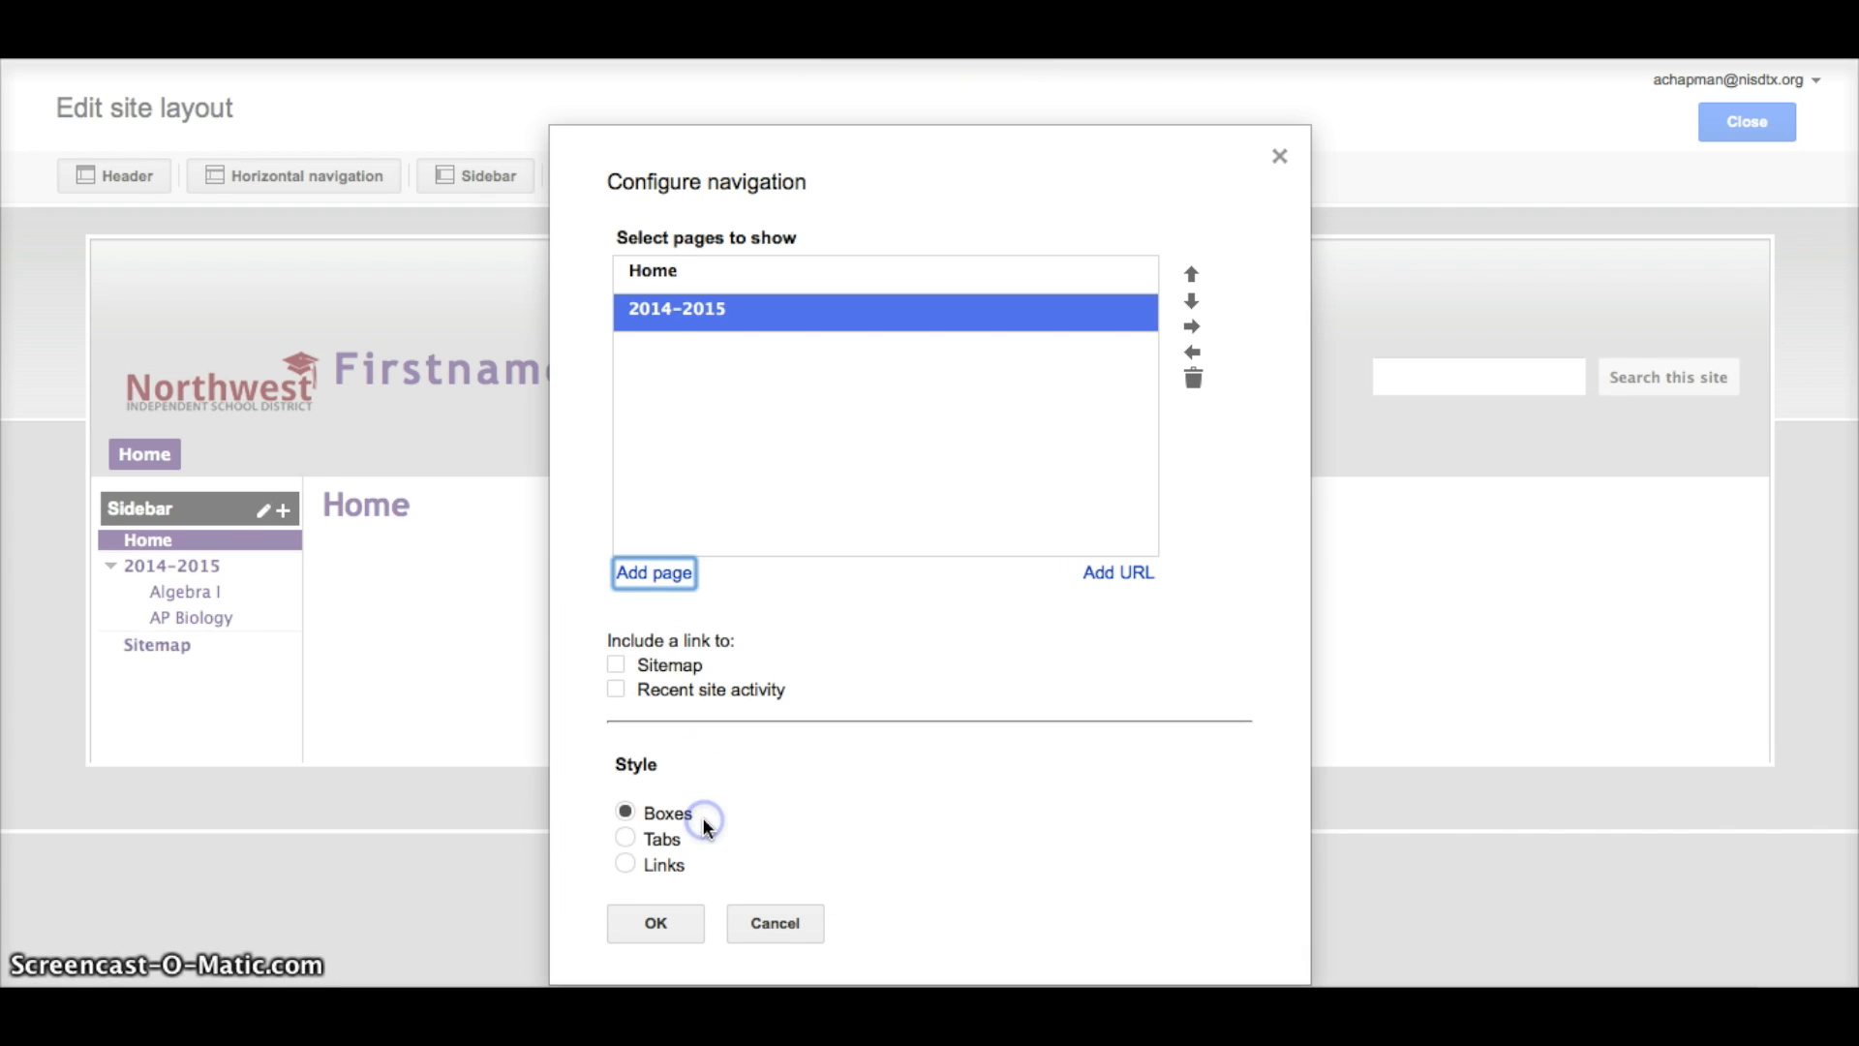
{"action": "left_click", "coordinate": [696, 821]}
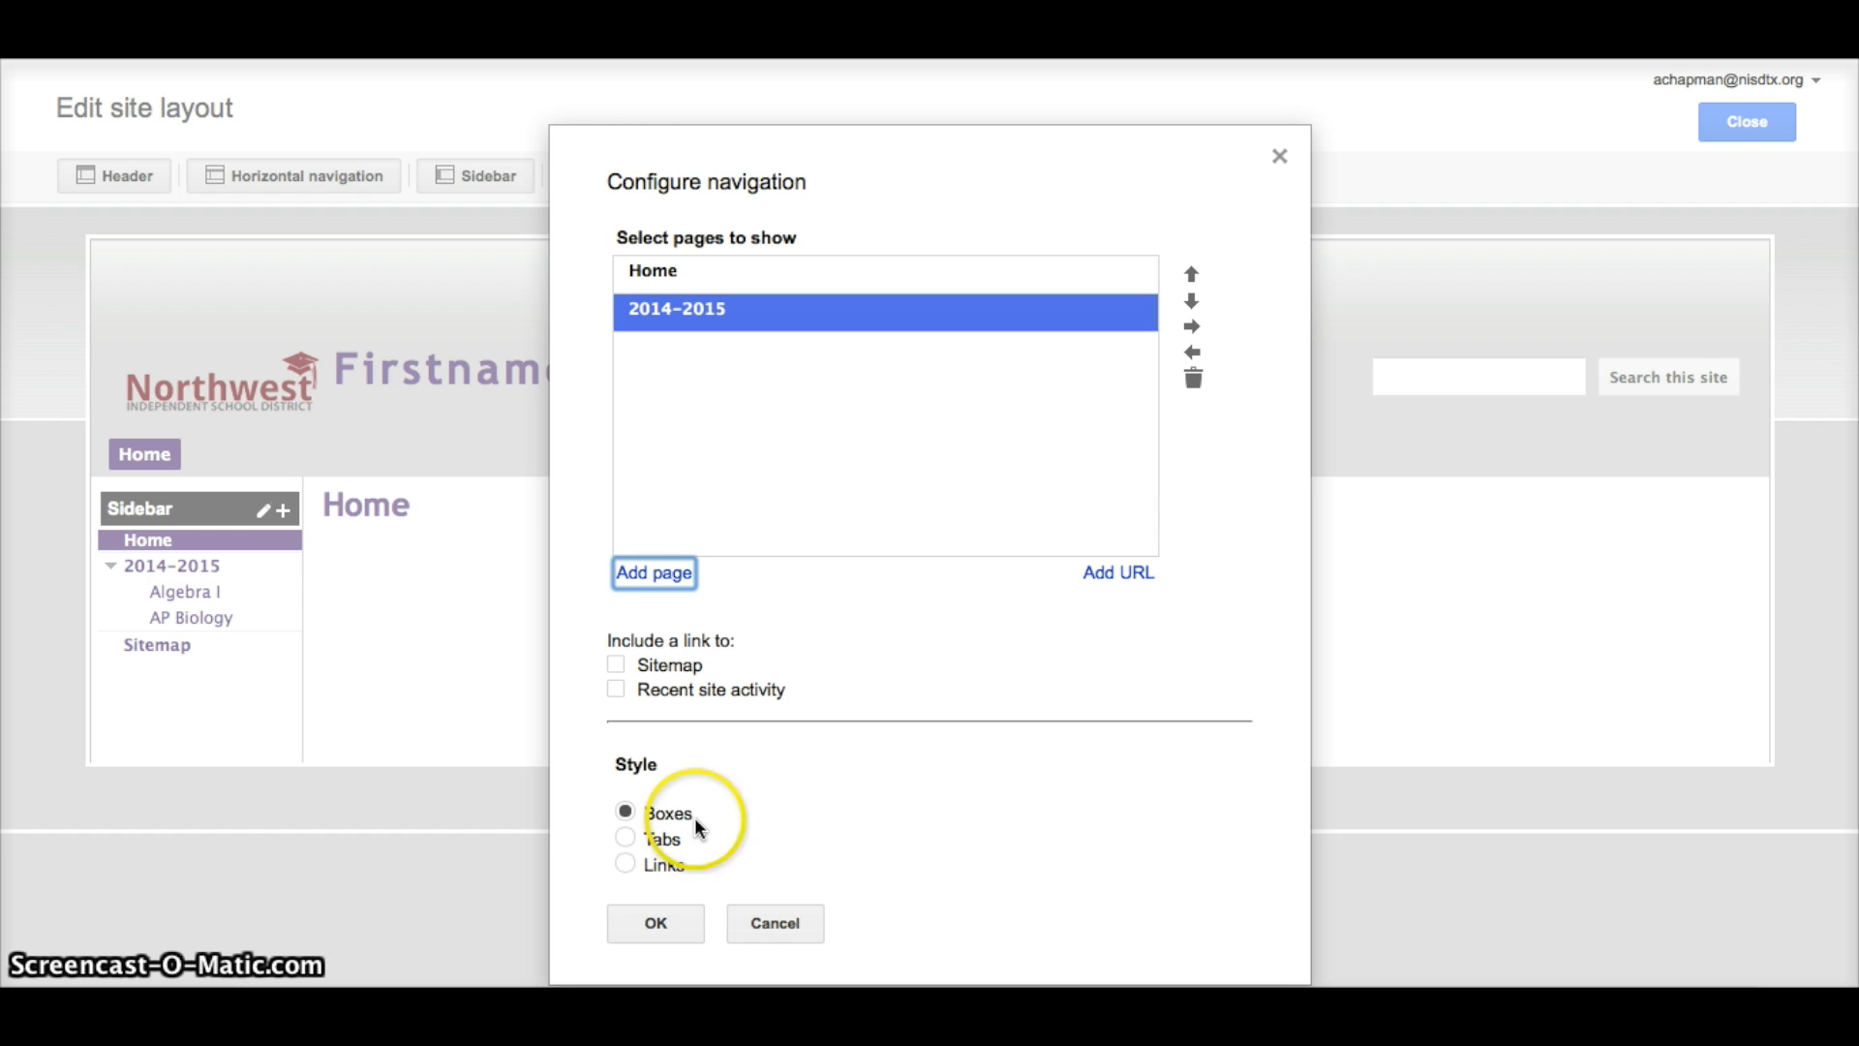
{"action": "left_click", "coordinate": [627, 839]}
{"action": "left_click", "coordinate": [667, 924]}
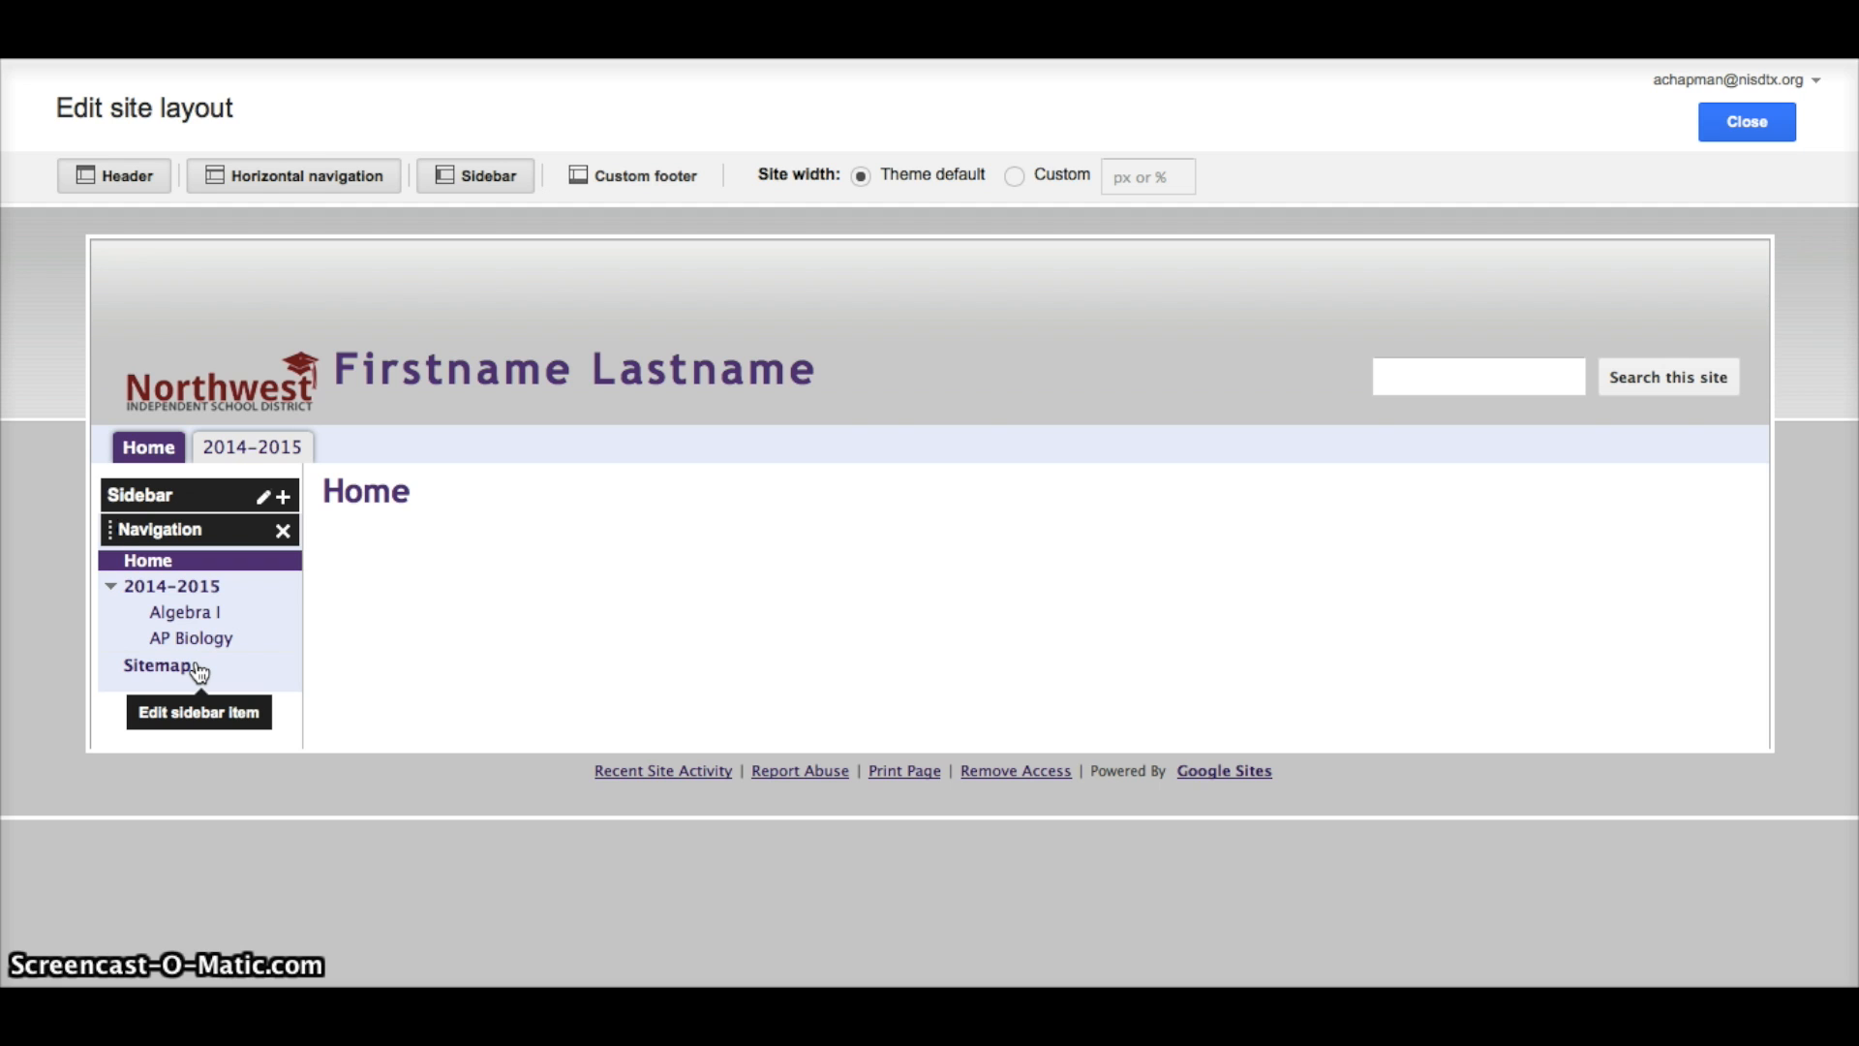
Remove the sidebar Navigation gadget, enable a custom footer, confirm header settings, and close layout editing.
{"action": "left_click", "coordinate": [282, 529]}
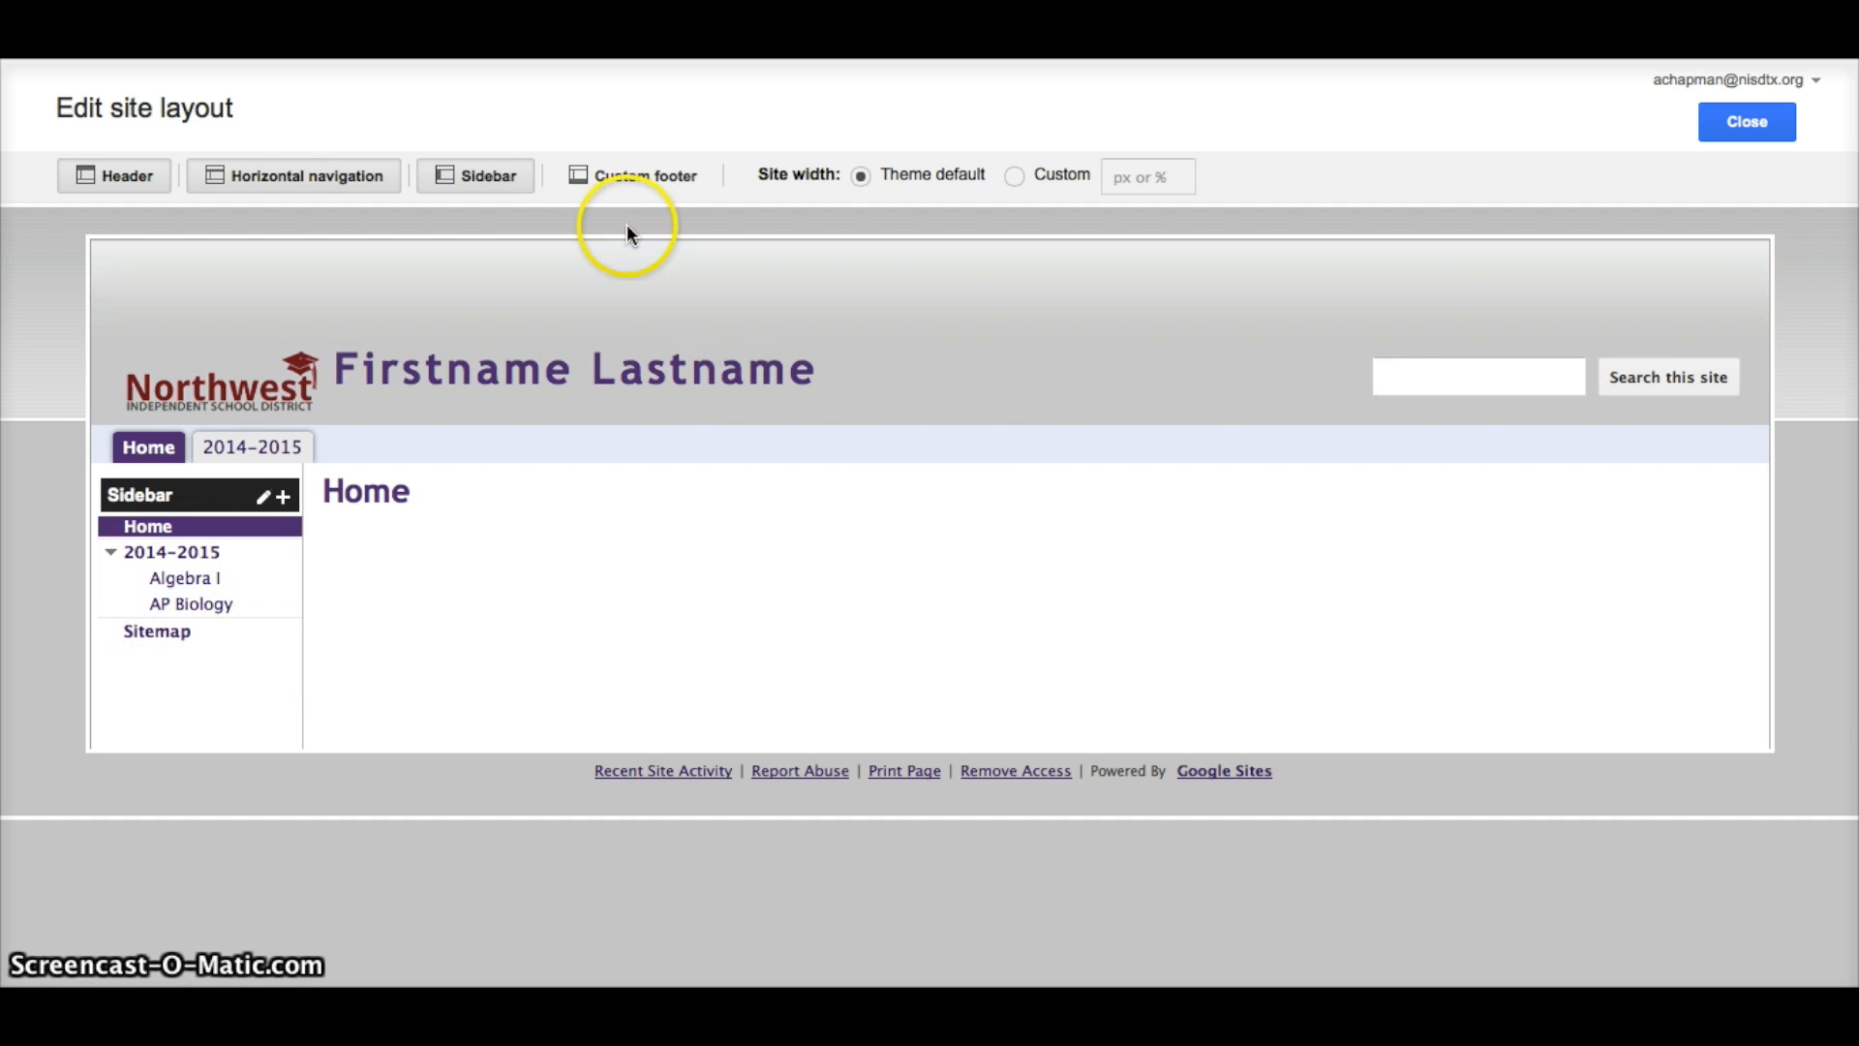
{"action": "left_click", "coordinate": [638, 181]}
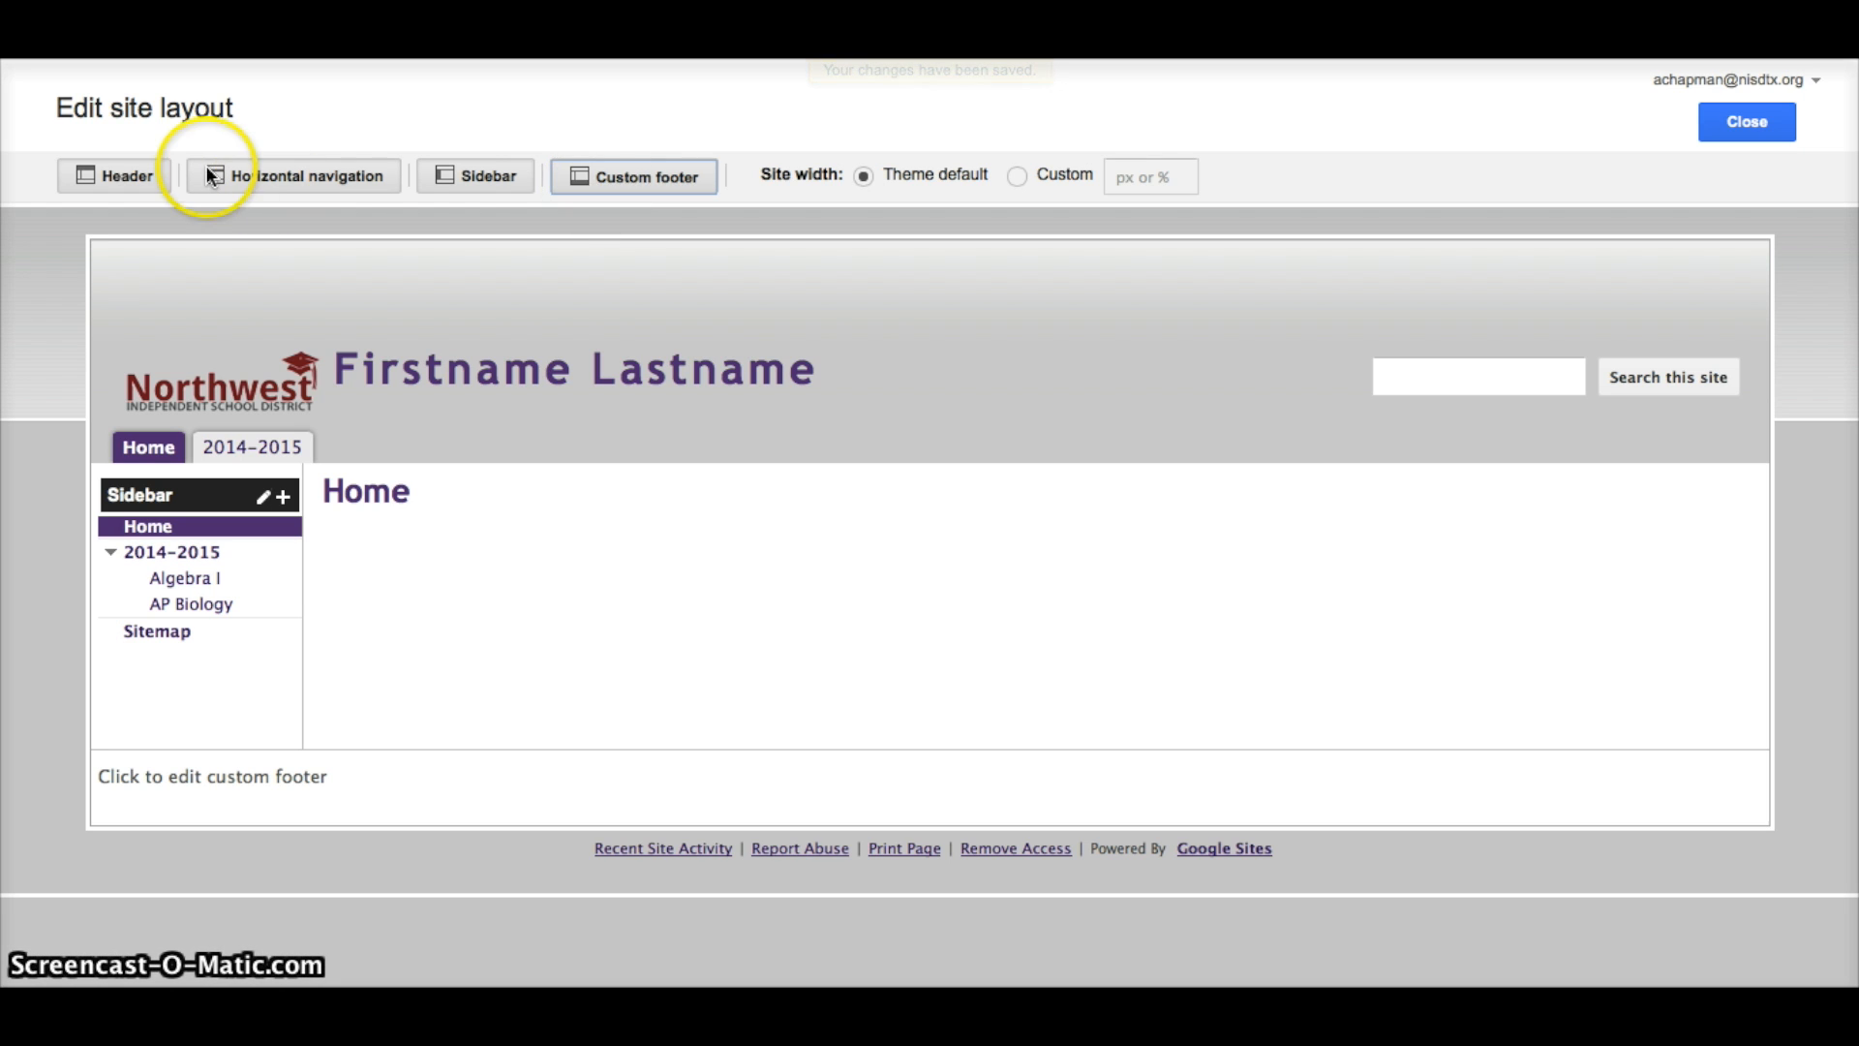
{"action": "left_click", "coordinate": [663, 343]}
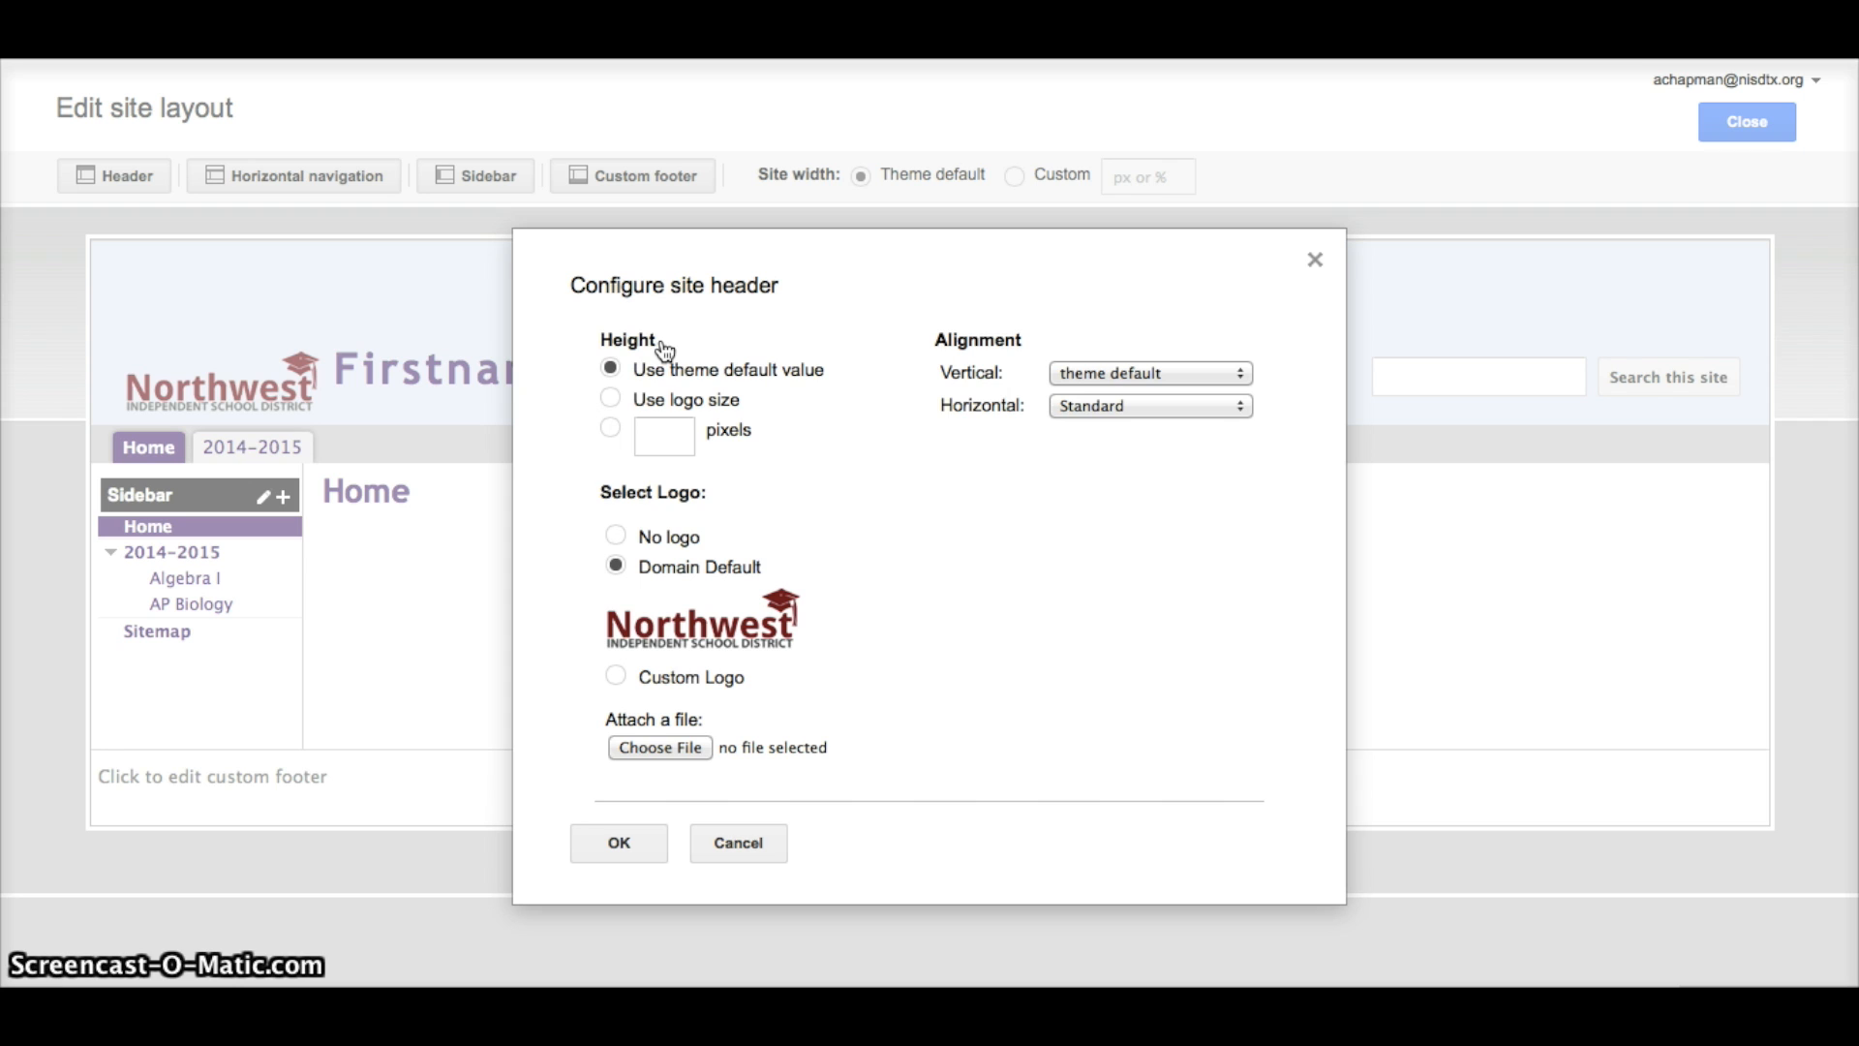
{"action": "left_click", "coordinate": [1253, 831]}
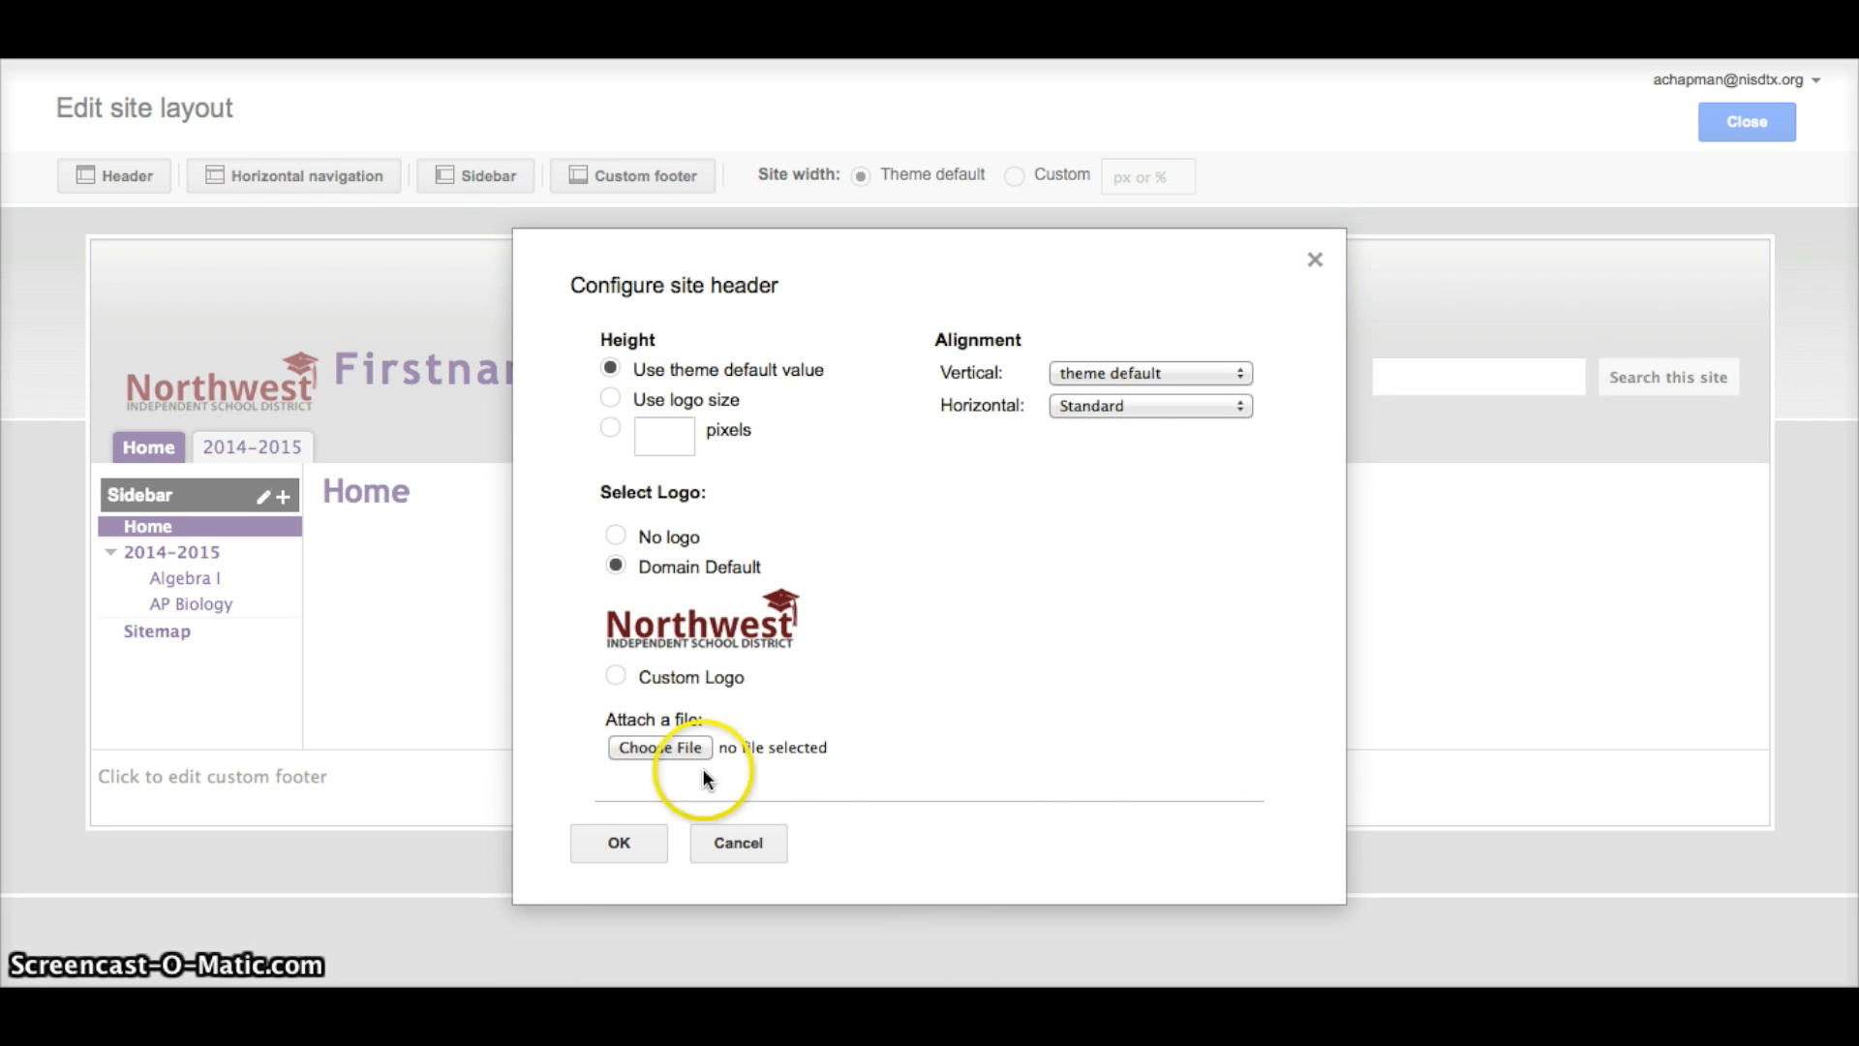
{"action": "left_click", "coordinate": [638, 844]}
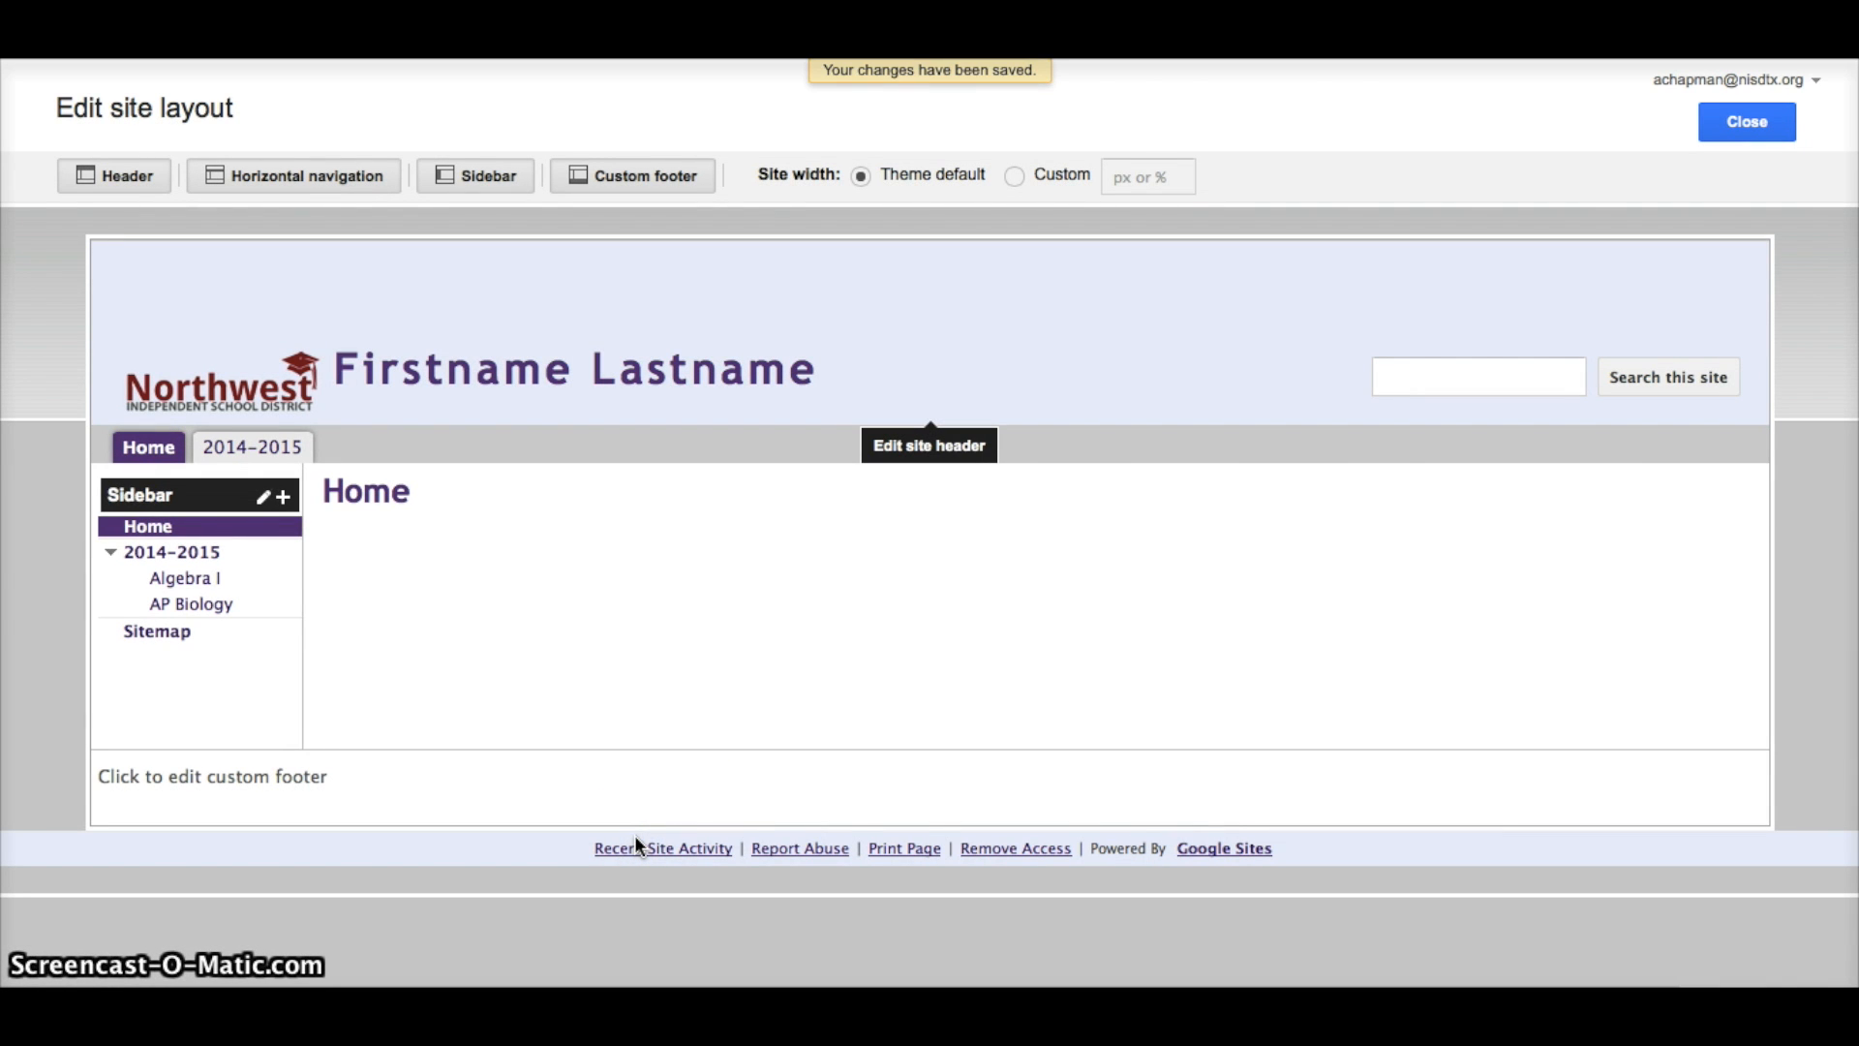
{"action": "left_click", "coordinate": [1753, 124]}
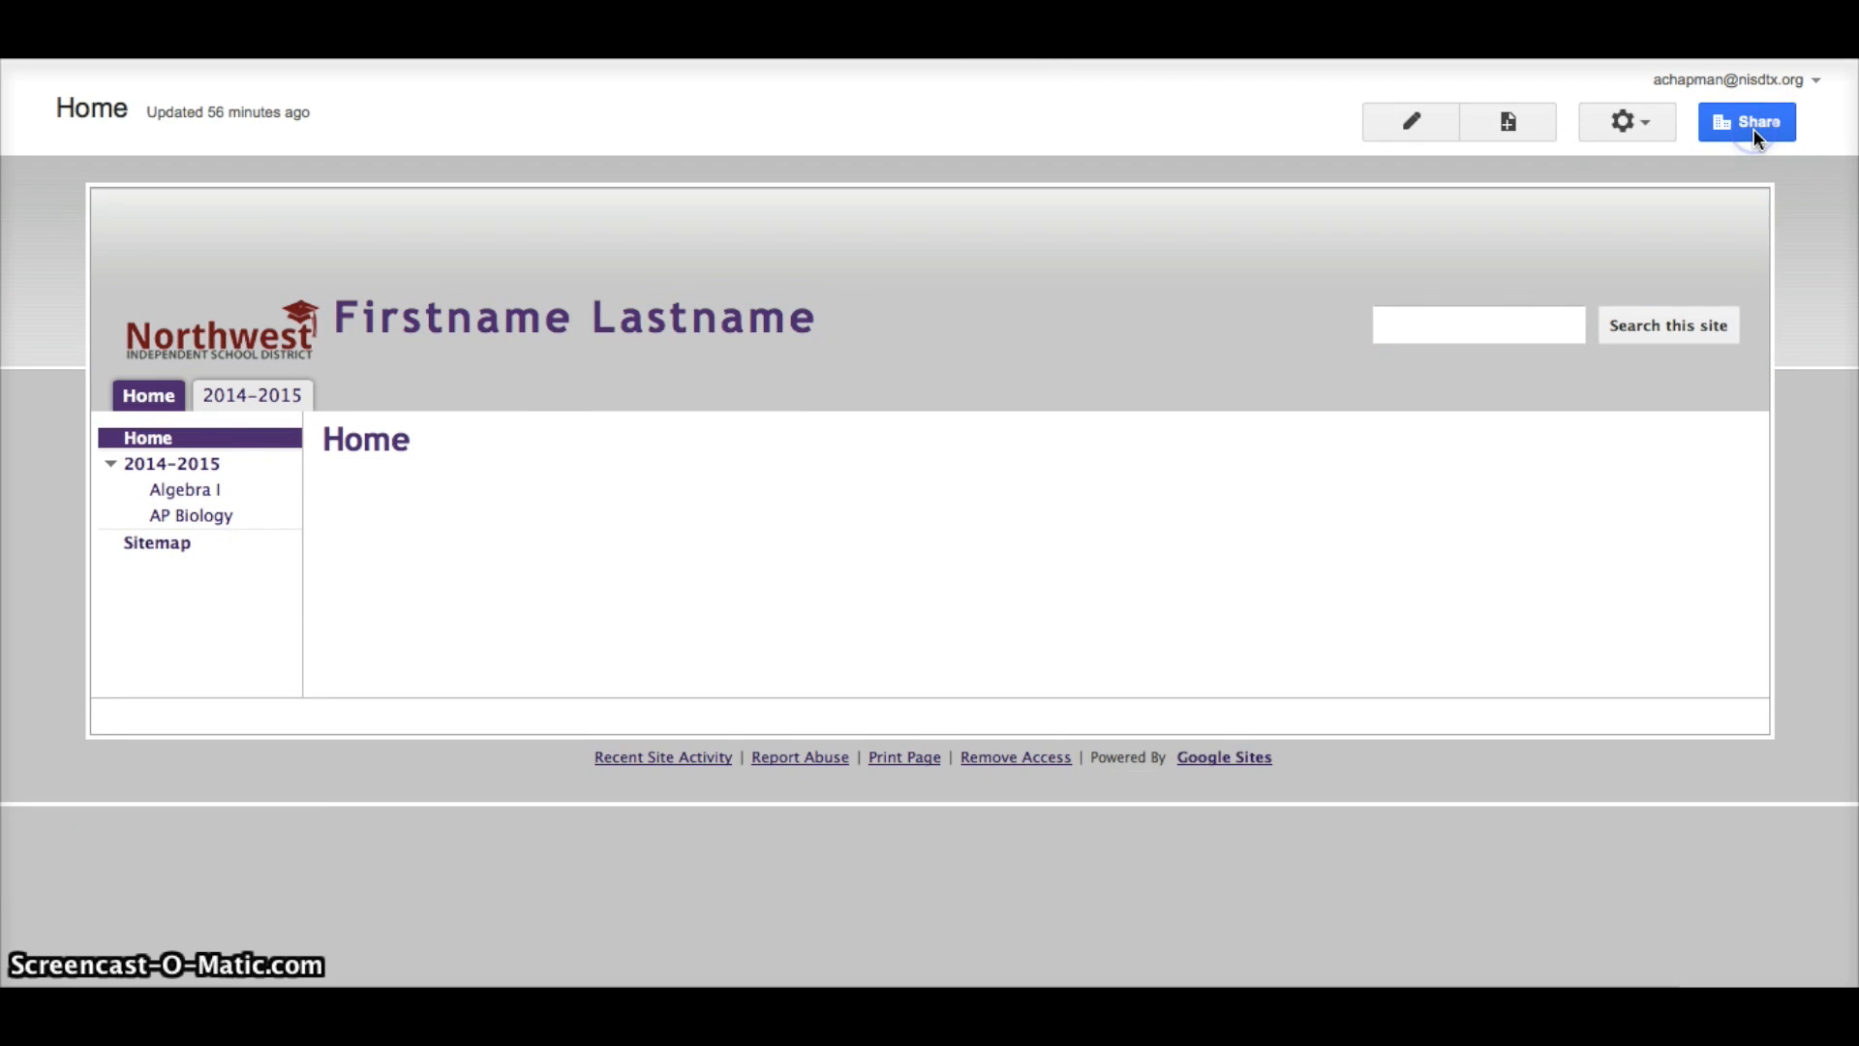